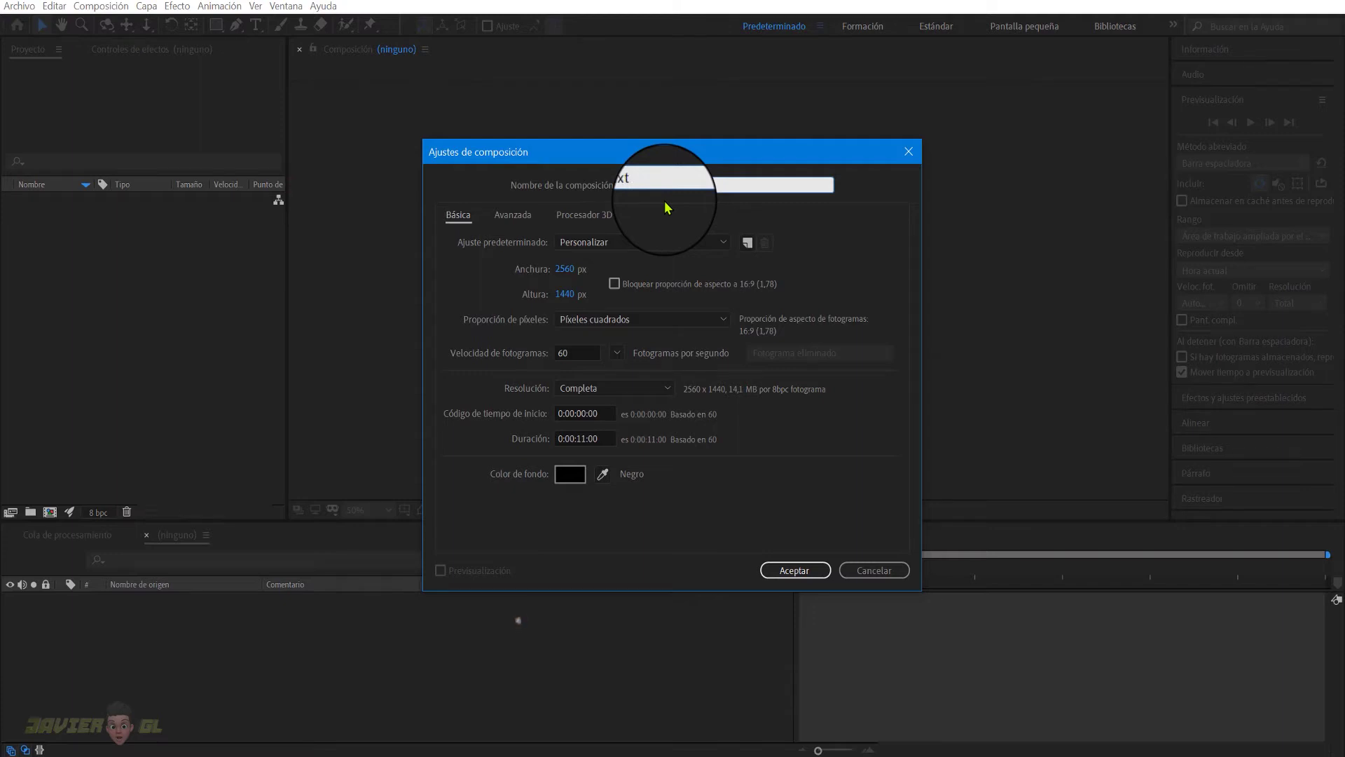
Step: Name the new composition "texto 3d impacto" and create it with the current settings
{"action": "type", "text": "3"}
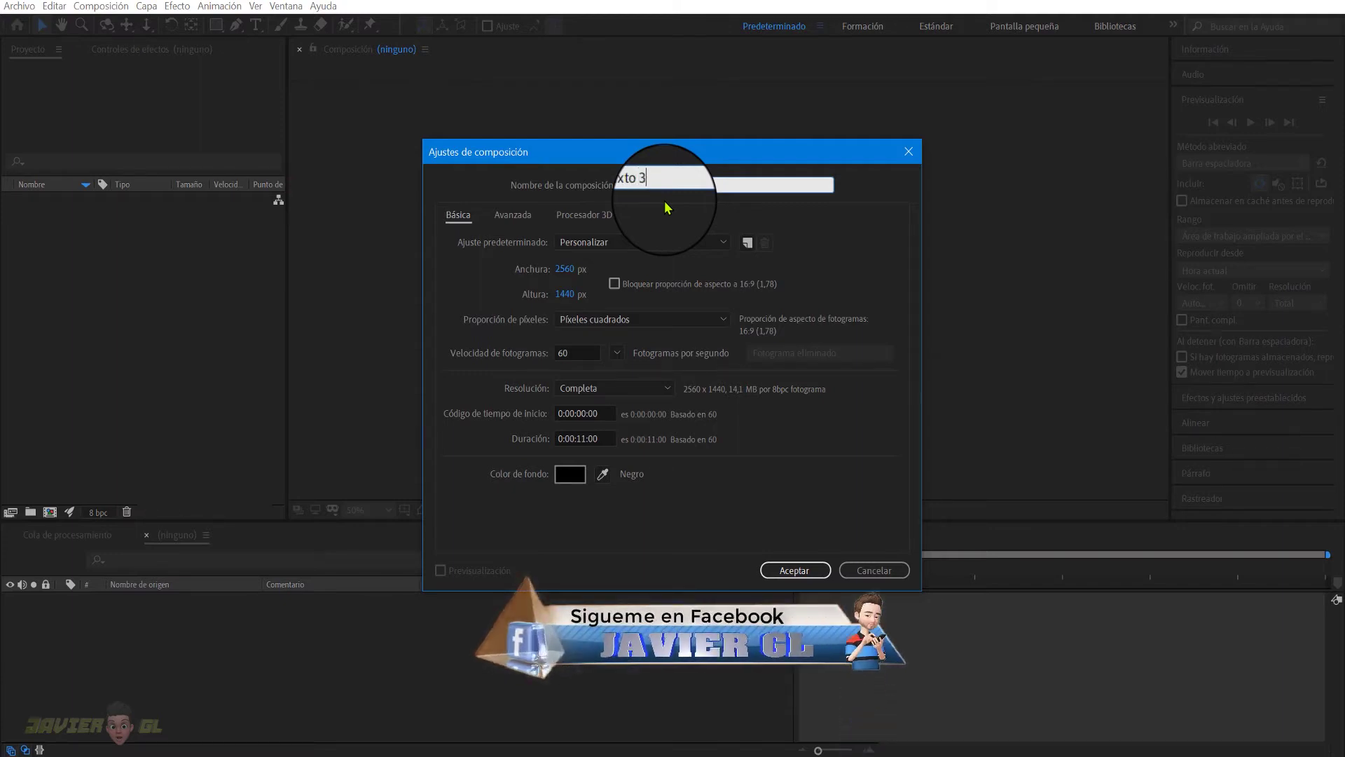
{"action": "type", "text": "d impac"}
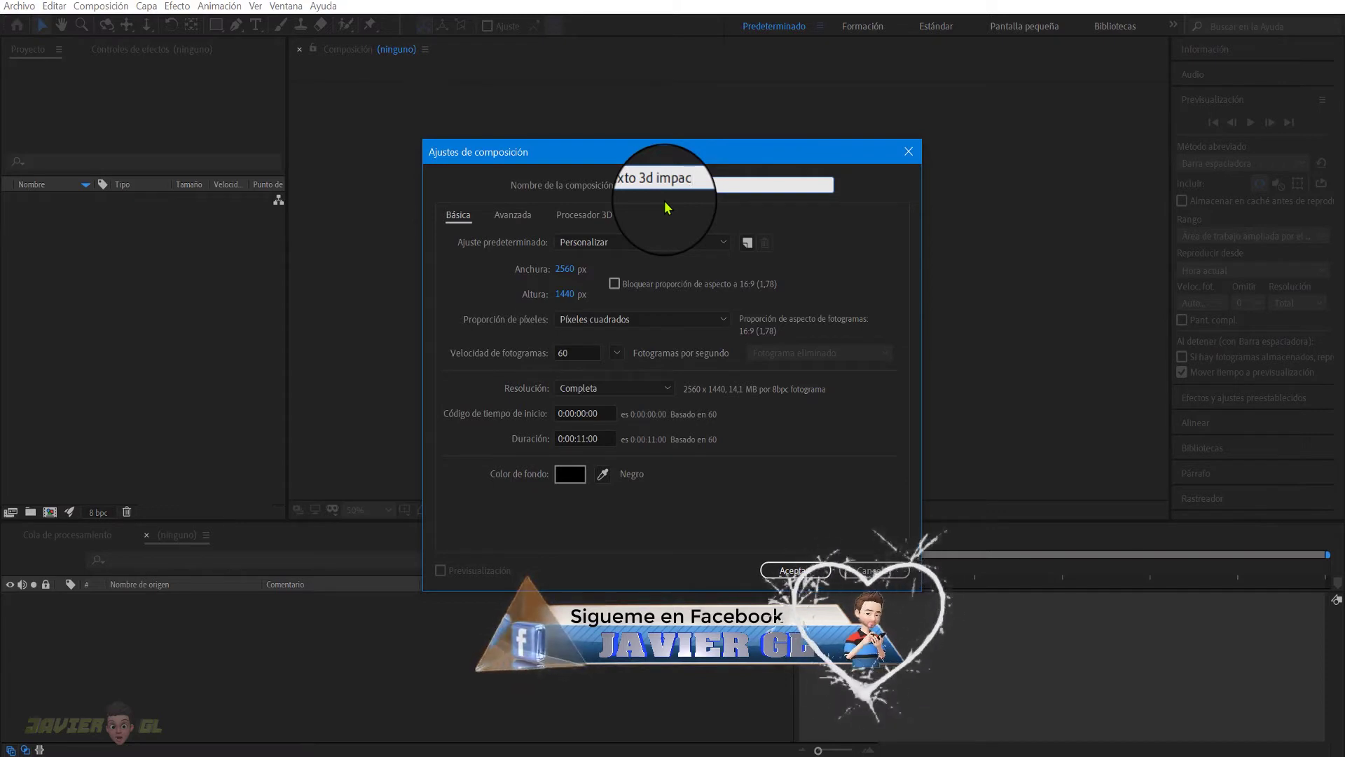
{"action": "type", "text": "to"}
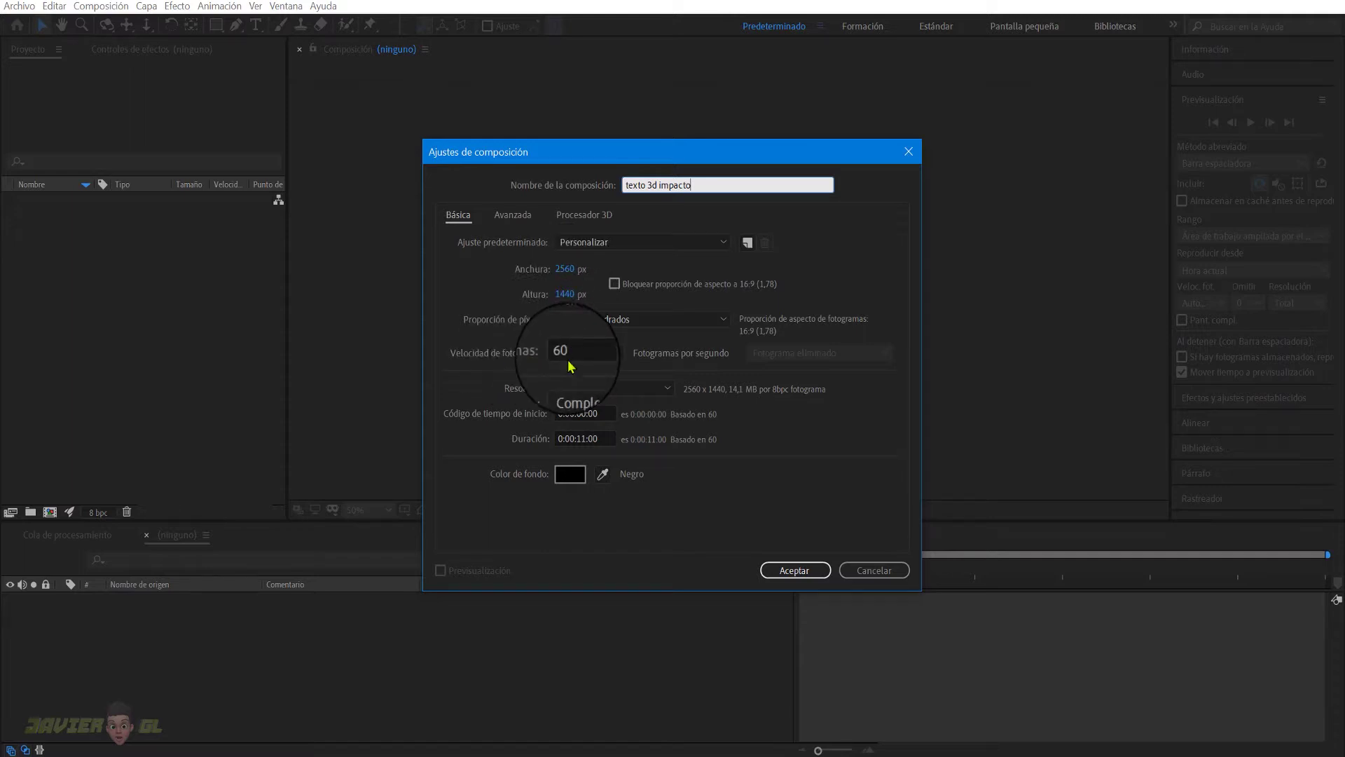
{"action": "left_click", "coordinate": [795, 570]}
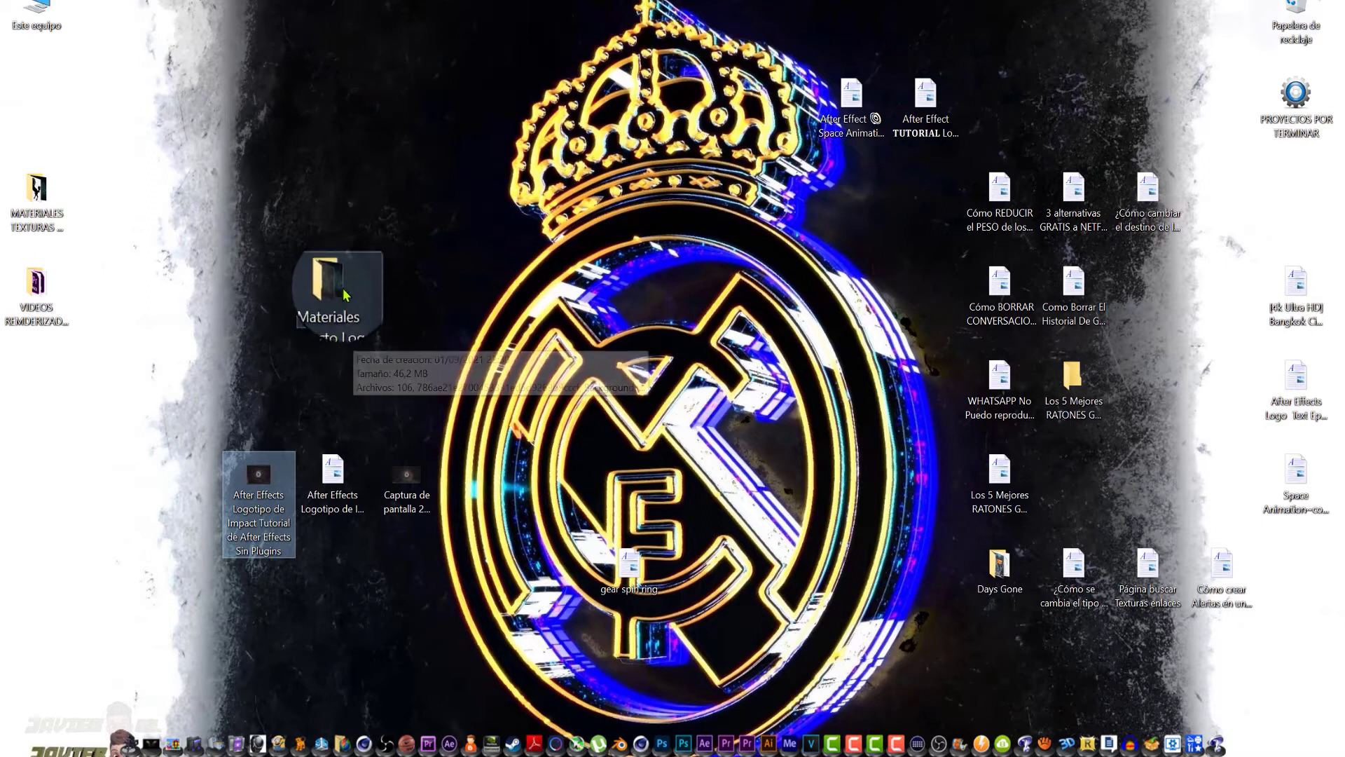
Step: Import 106, Background, Textura para Logo, polvo and particulas from the desktop folder Materiales Proyecto Logo into the After Effects project
{"action": "double_click", "coordinate": [334, 321]}
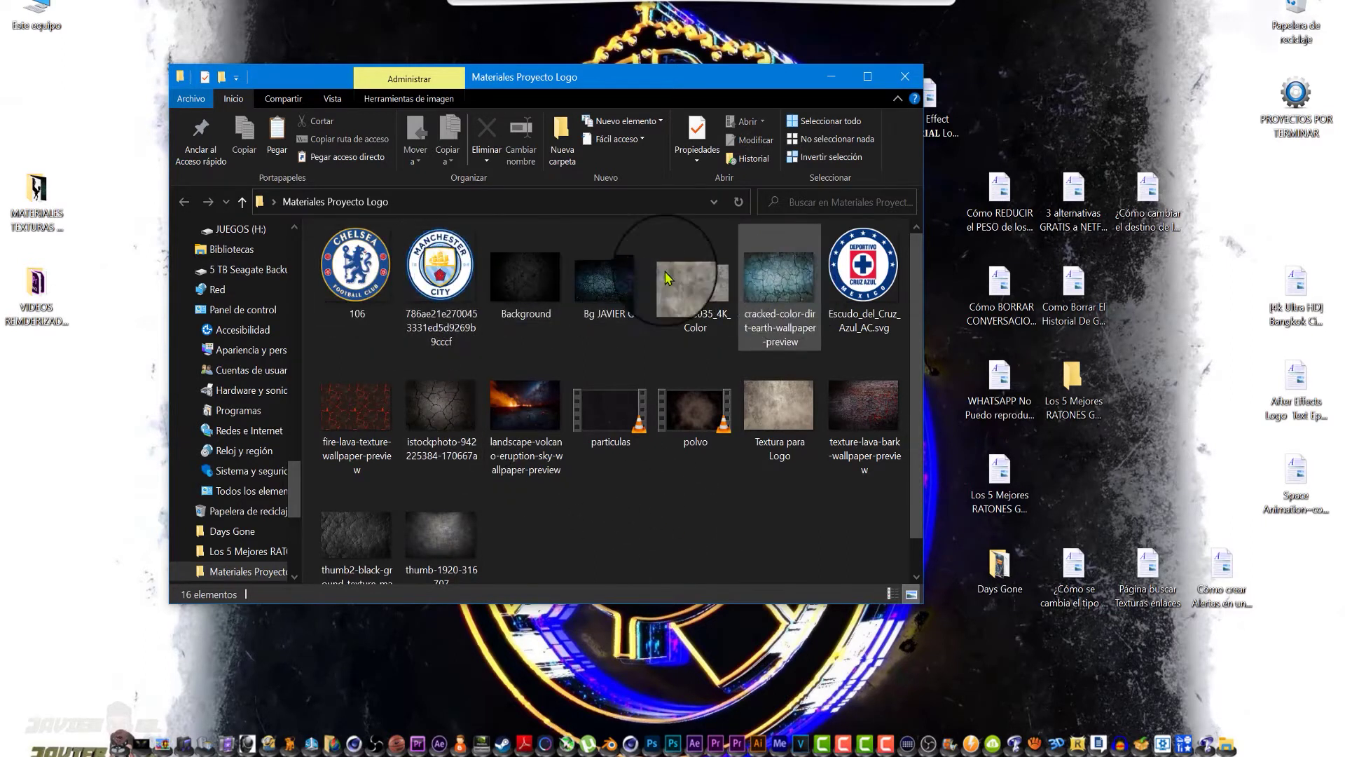
{"action": "left_click", "coordinate": [357, 281]}
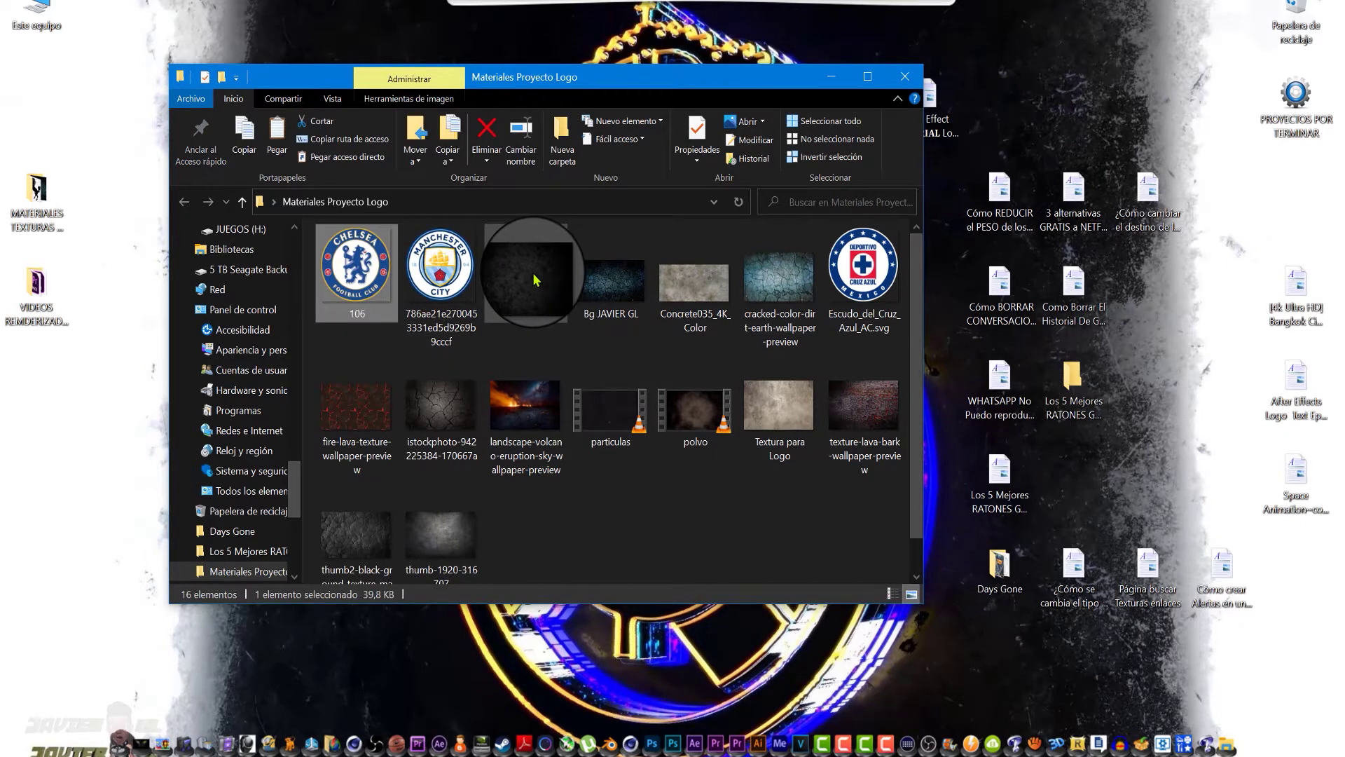
{"action": "left_click", "coordinate": [534, 280], "text": "ctrl"}
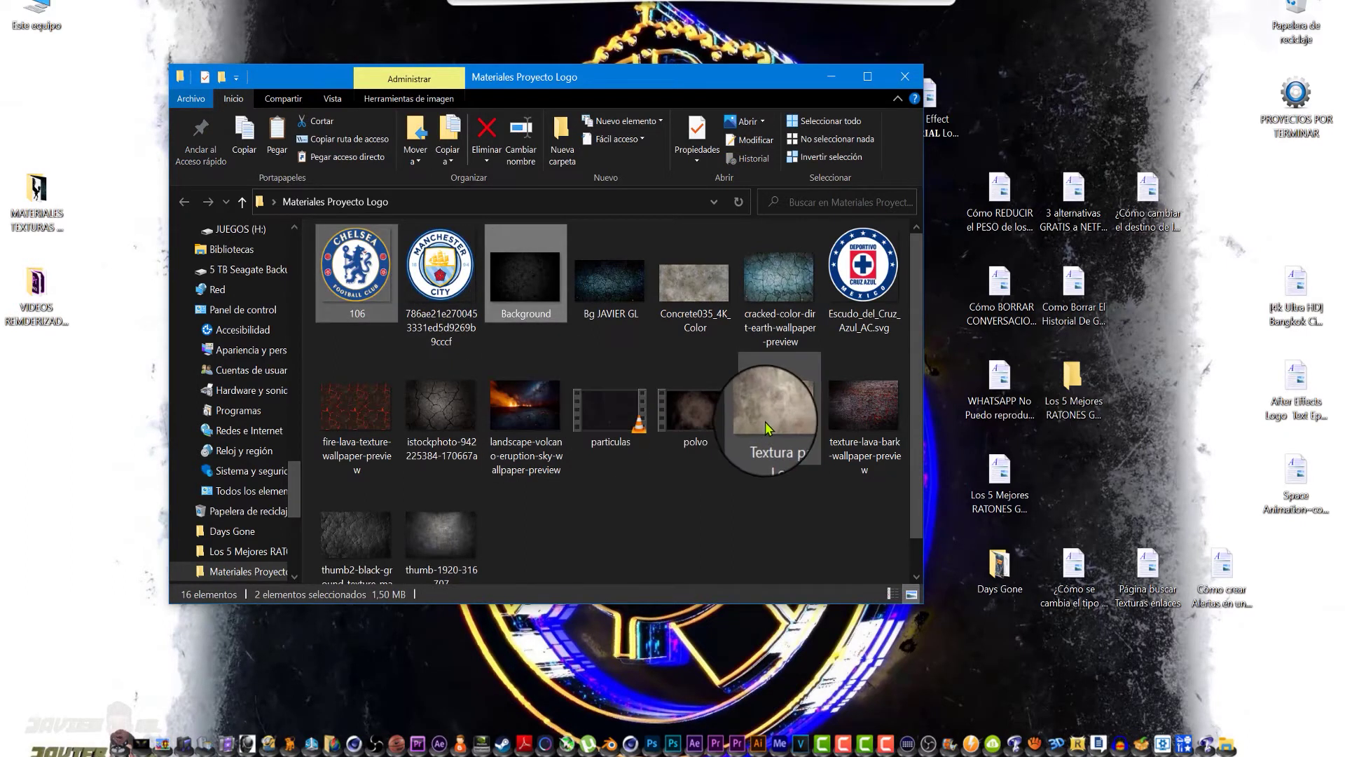
{"action": "left_click", "coordinate": [448, 287], "text": "ctrl"}
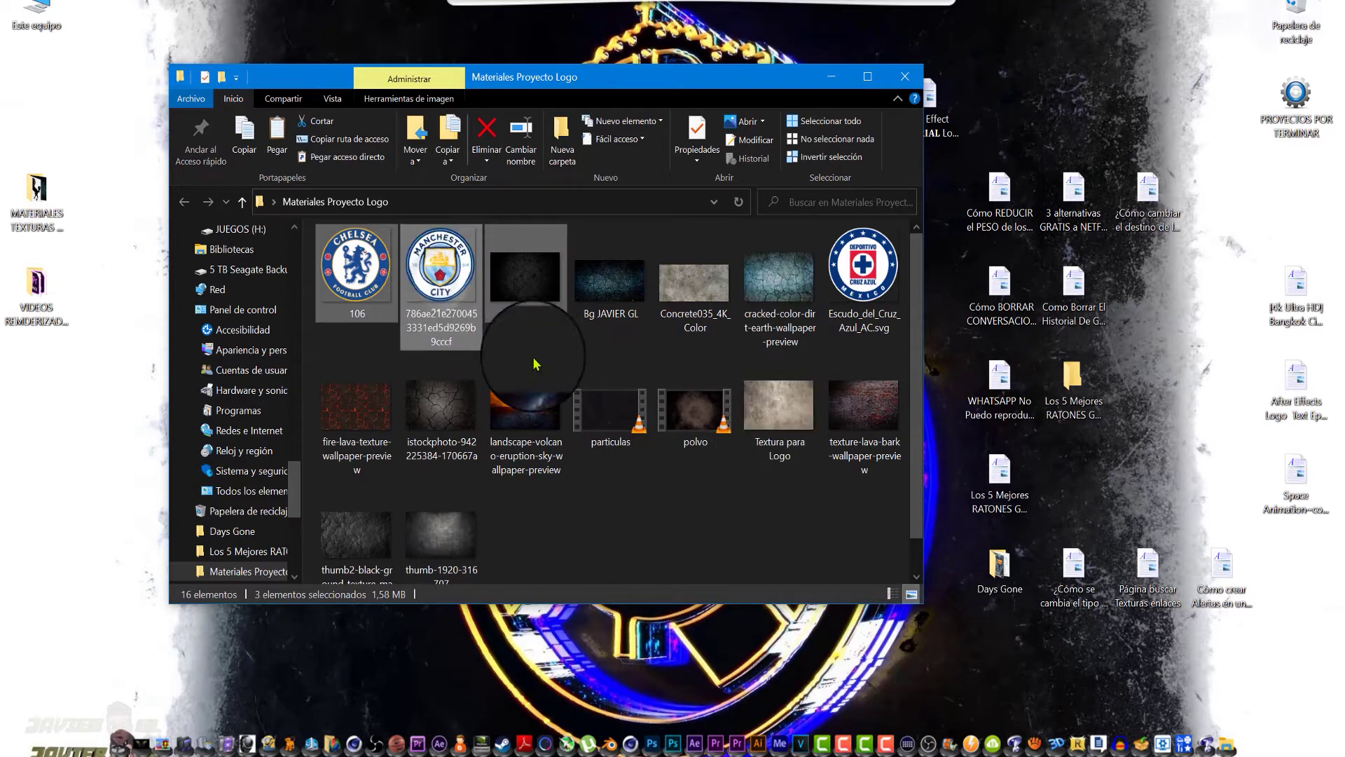
{"action": "left_click", "coordinate": [429, 279], "text": "ctrl"}
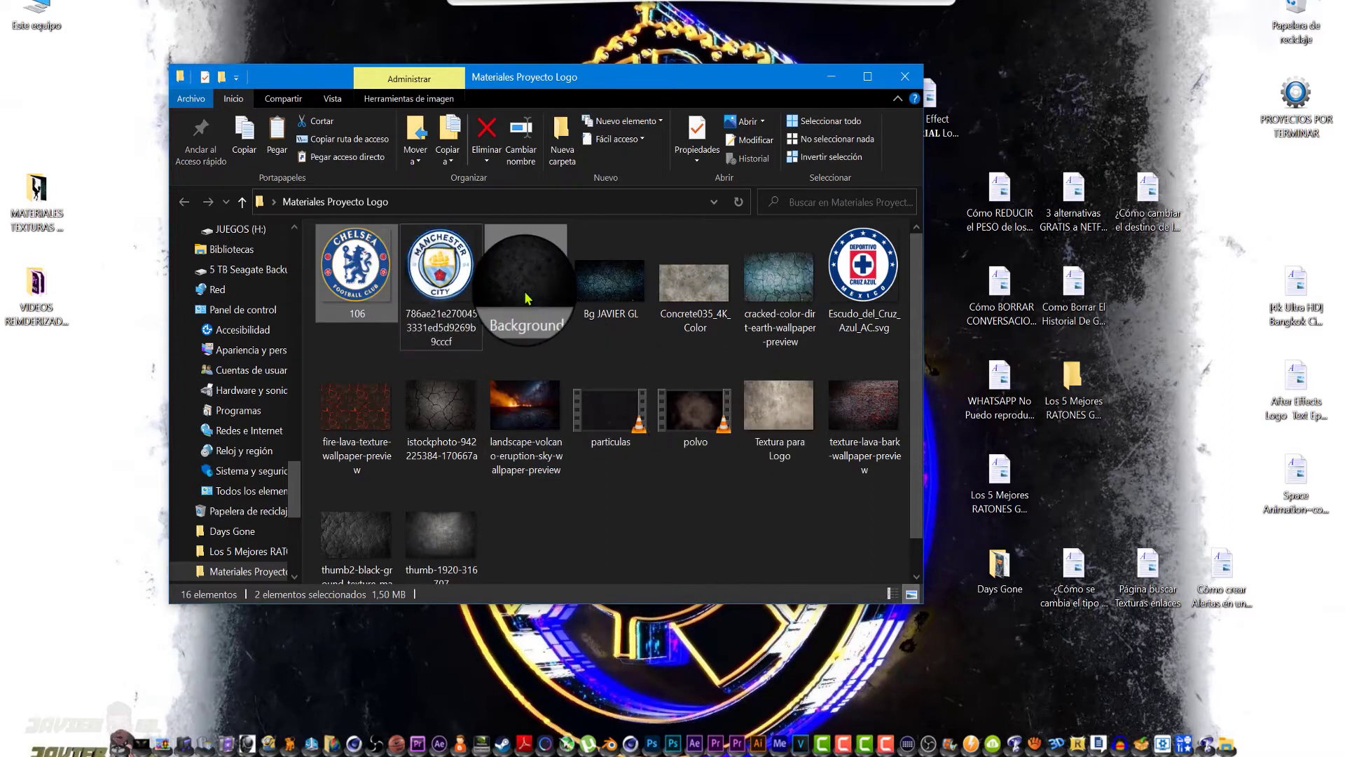
{"action": "left_click", "coordinate": [783, 426], "text": "ctrl"}
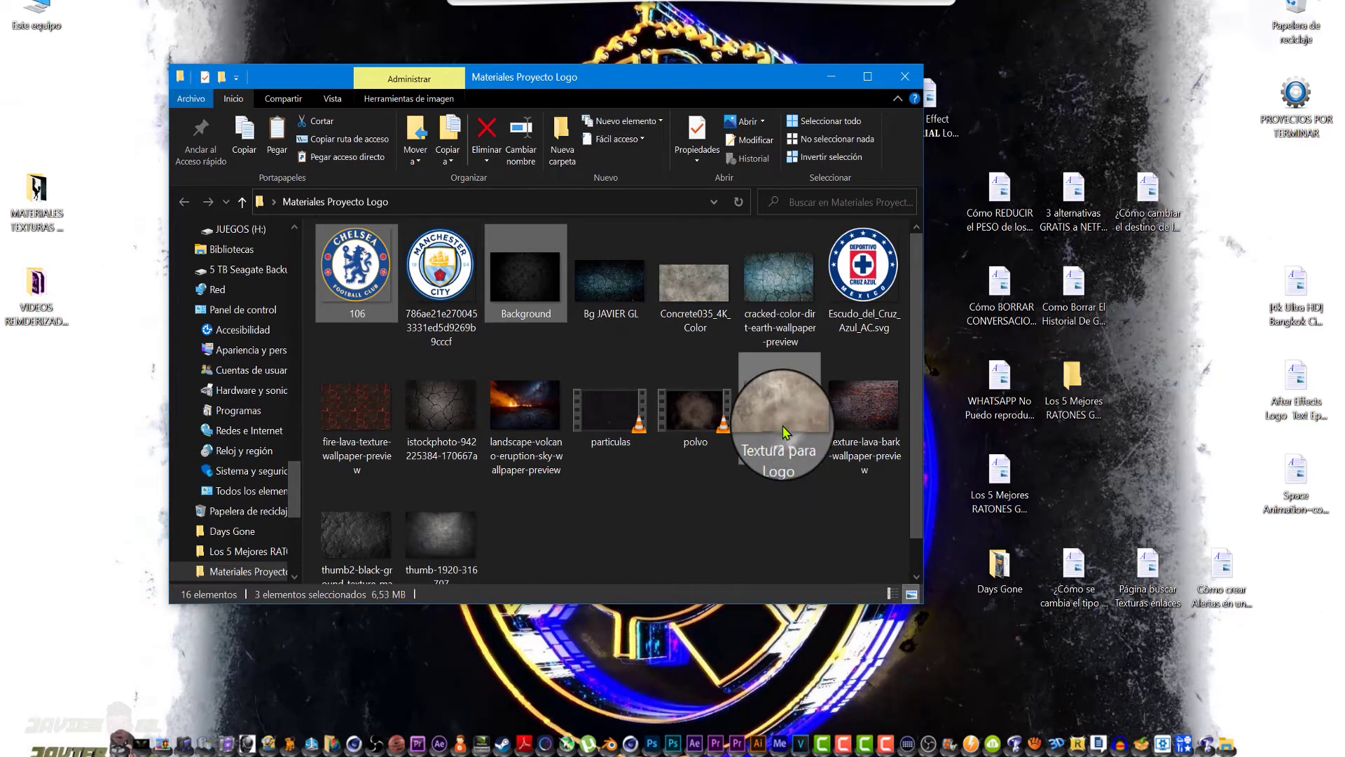
{"action": "left_click", "coordinate": [701, 420], "text": "ctrl"}
{"action": "left_click", "coordinate": [610, 413], "text": "ctrl"}
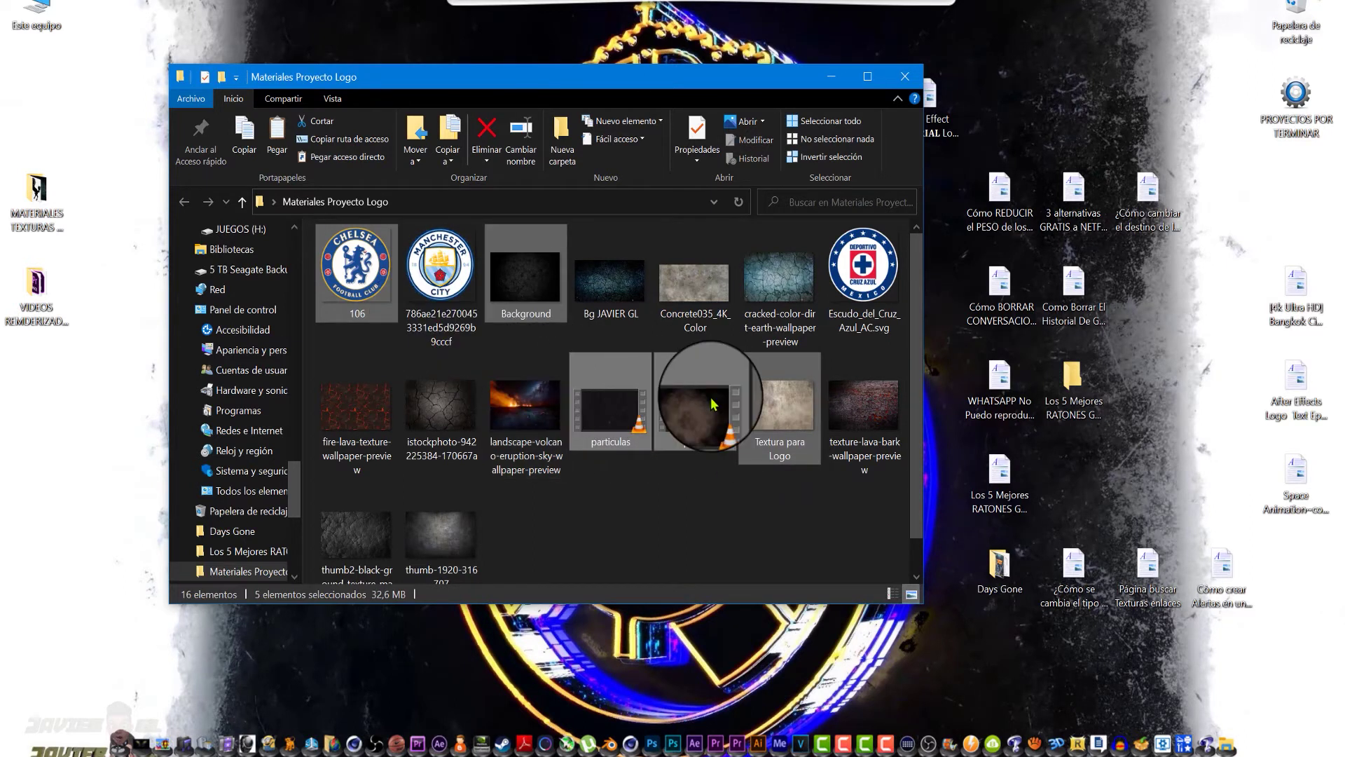
{"action": "left_click_drag", "start_coordinate": [610, 421], "coordinate": [138, 352]}
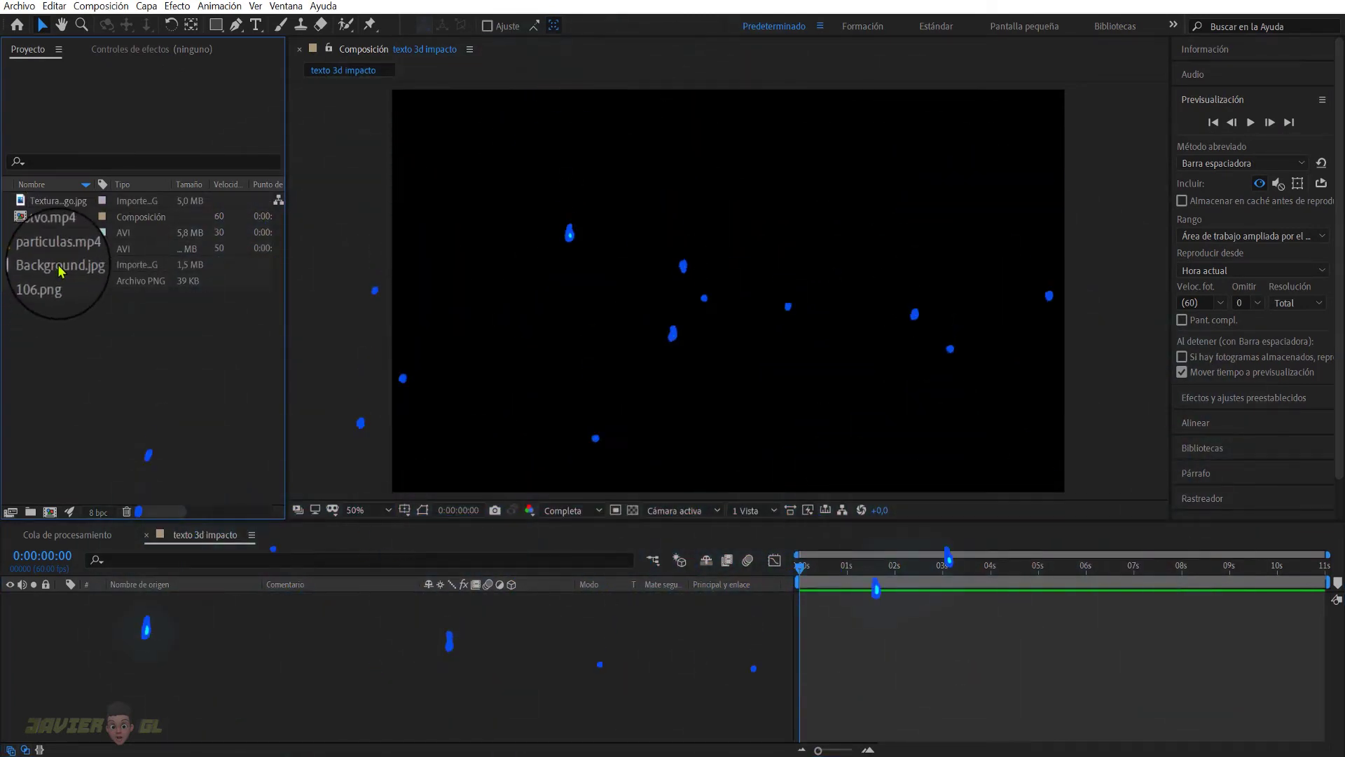
Step: Add Background.jpg to the texto 3d impacto timeline and scale it to 137% so it fills the frame
{"action": "left_click_drag", "start_coordinate": [59, 270], "coordinate": [75, 611]}
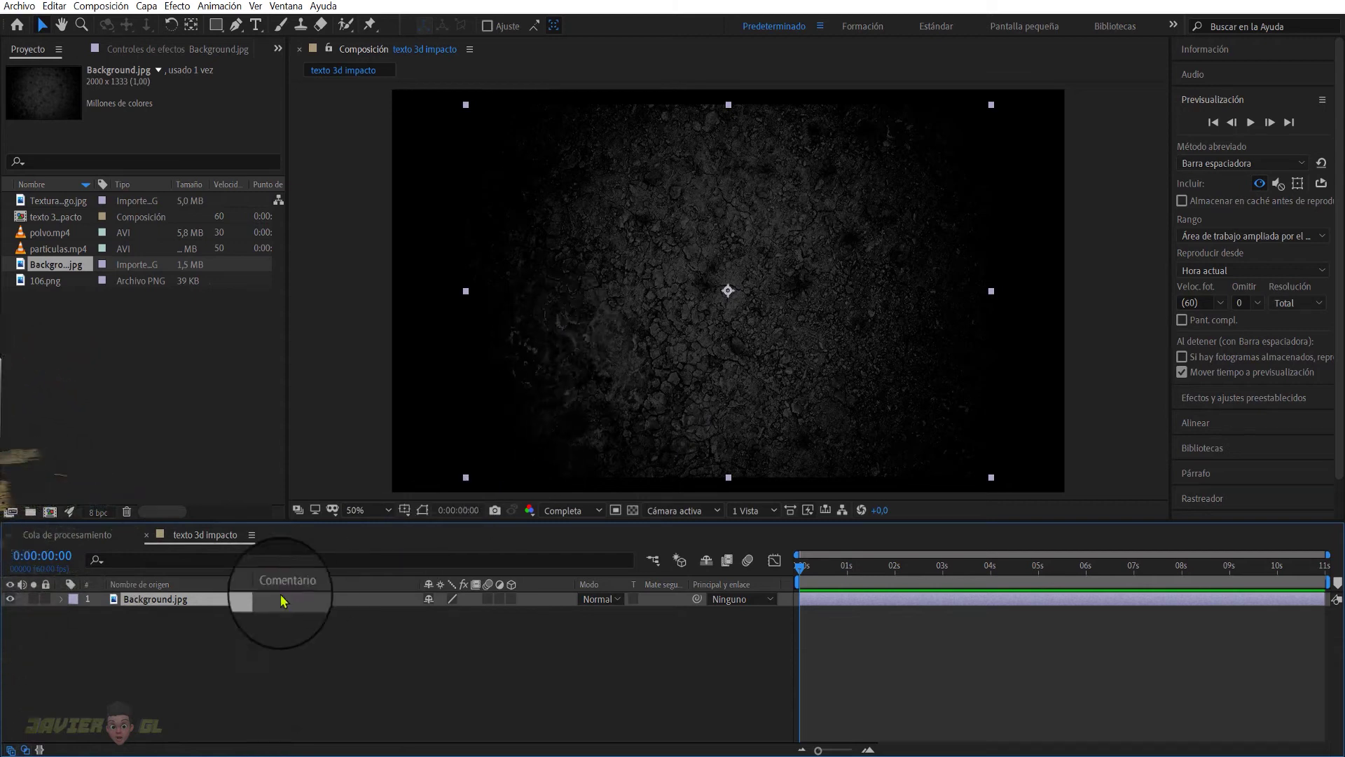
{"action": "left_click", "coordinate": [230, 603]}
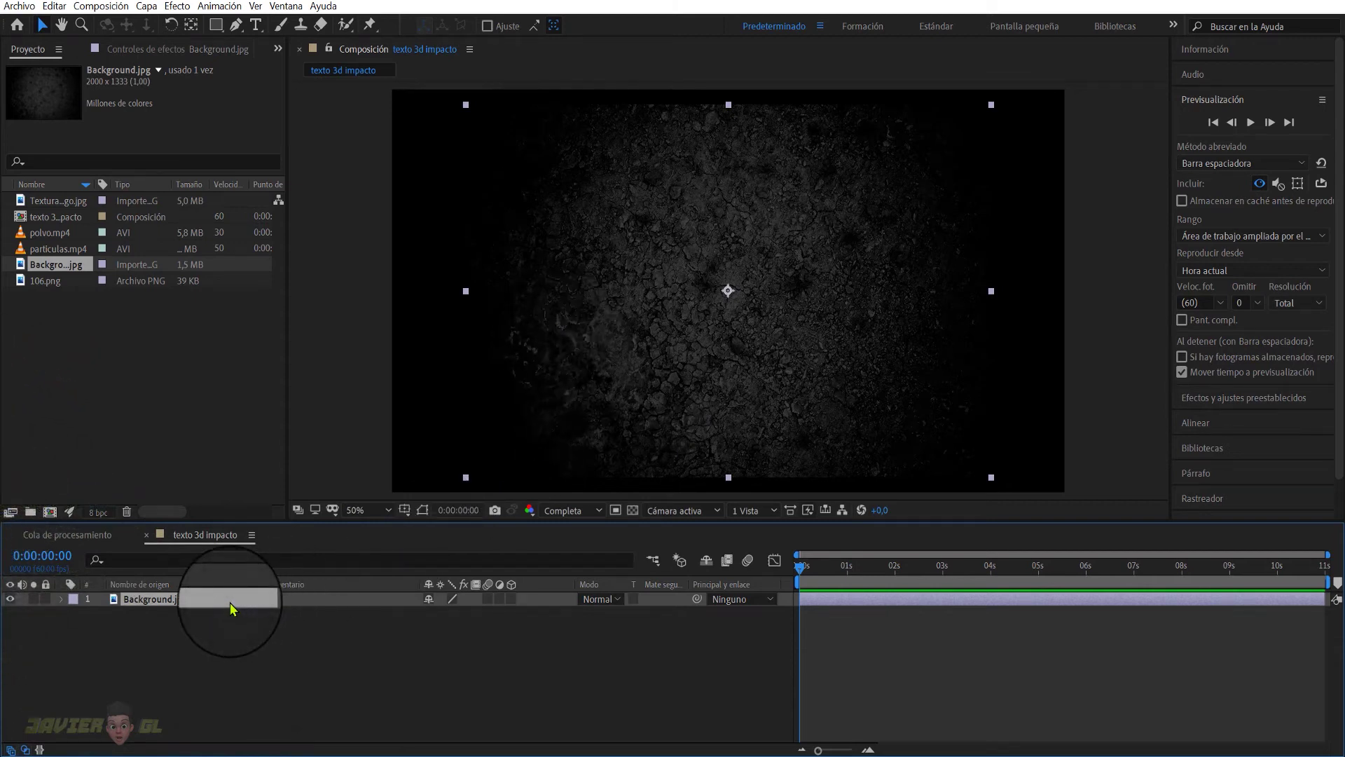
{"action": "key", "text": "s"}
{"action": "mouse_move", "coordinate": [466, 613]}
{"action": "left_mouse_down"}
{"action": "mouse_move", "coordinate": [502, 618]}
{"action": "mouse_move", "coordinate": [455, 620]}
{"action": "left_mouse_up"}
{"action": "left_click", "coordinate": [314, 674]}
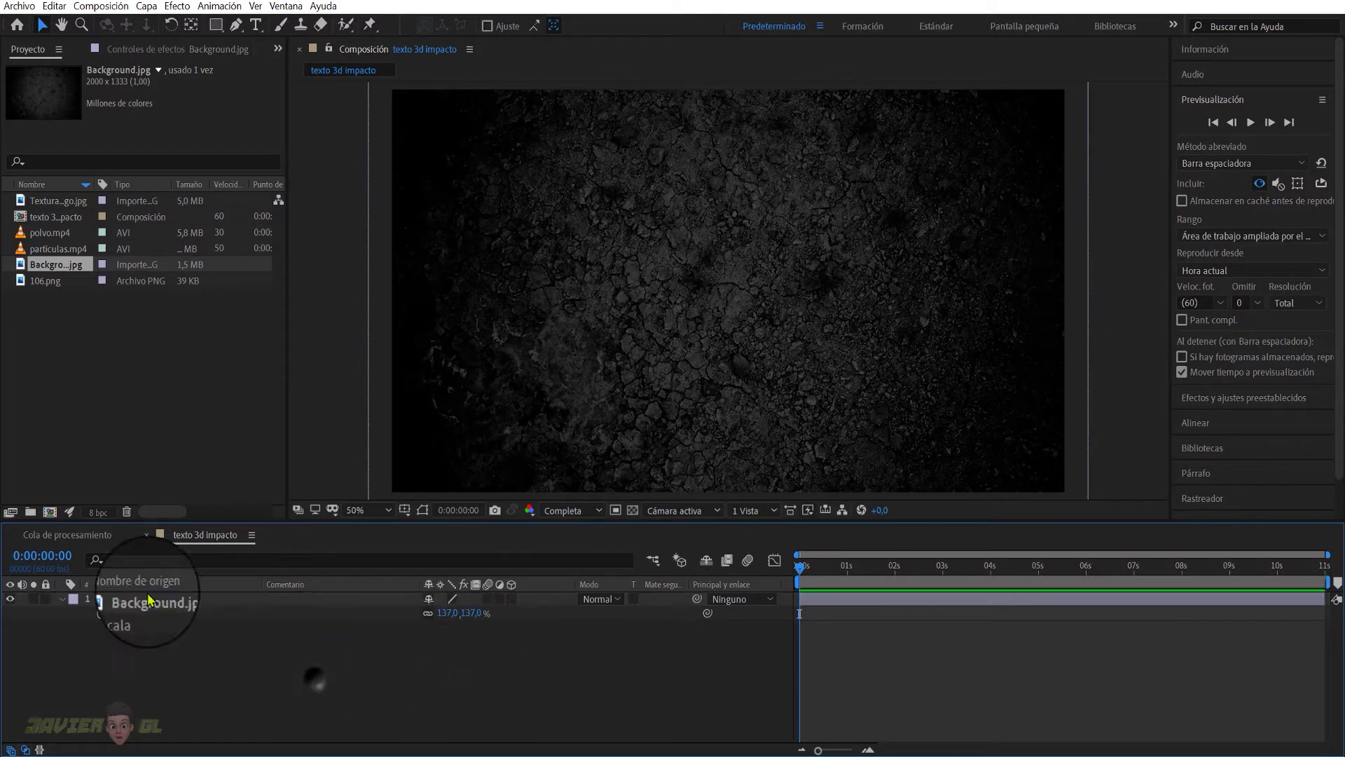
{"action": "left_click", "coordinate": [62, 600]}
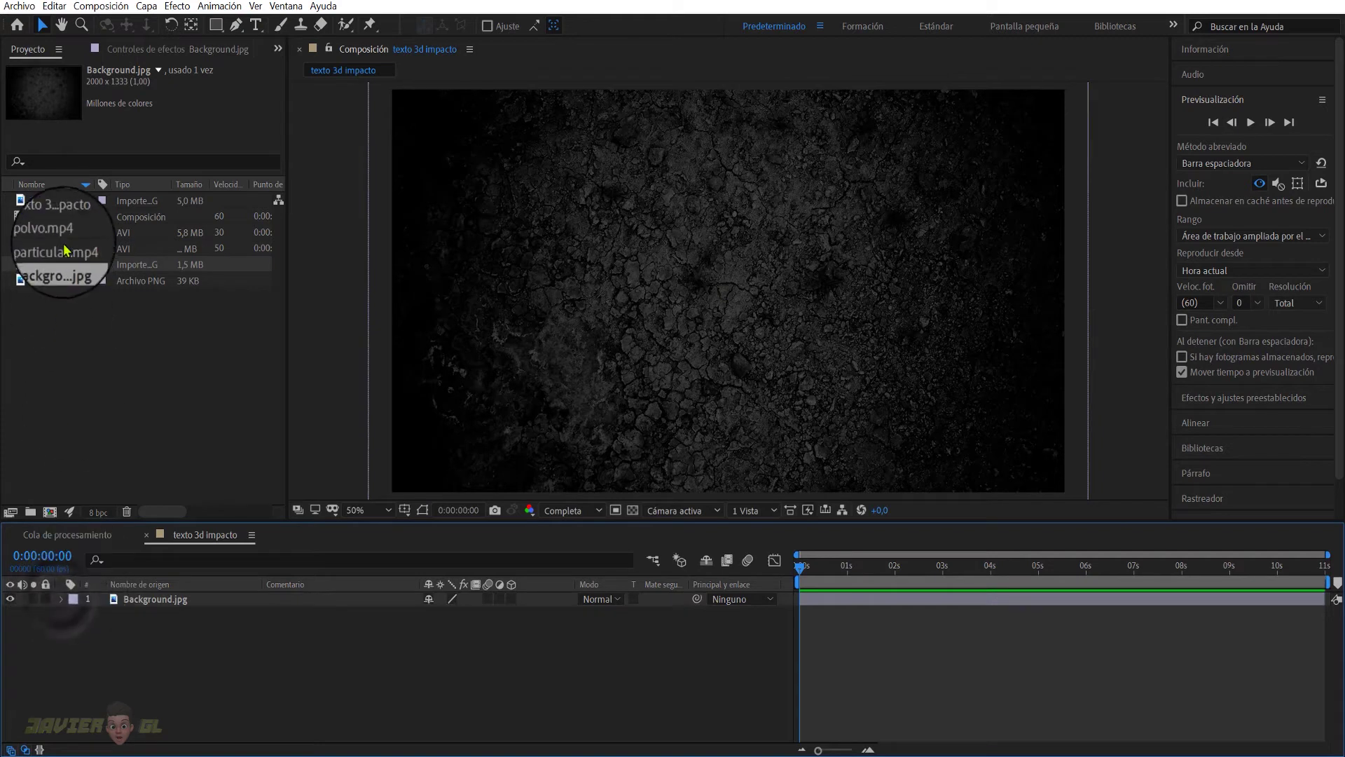
Step: Add 106.png above the background layer and rename the new layer "escudo chelsea"
{"action": "left_click", "coordinate": [44, 282]}
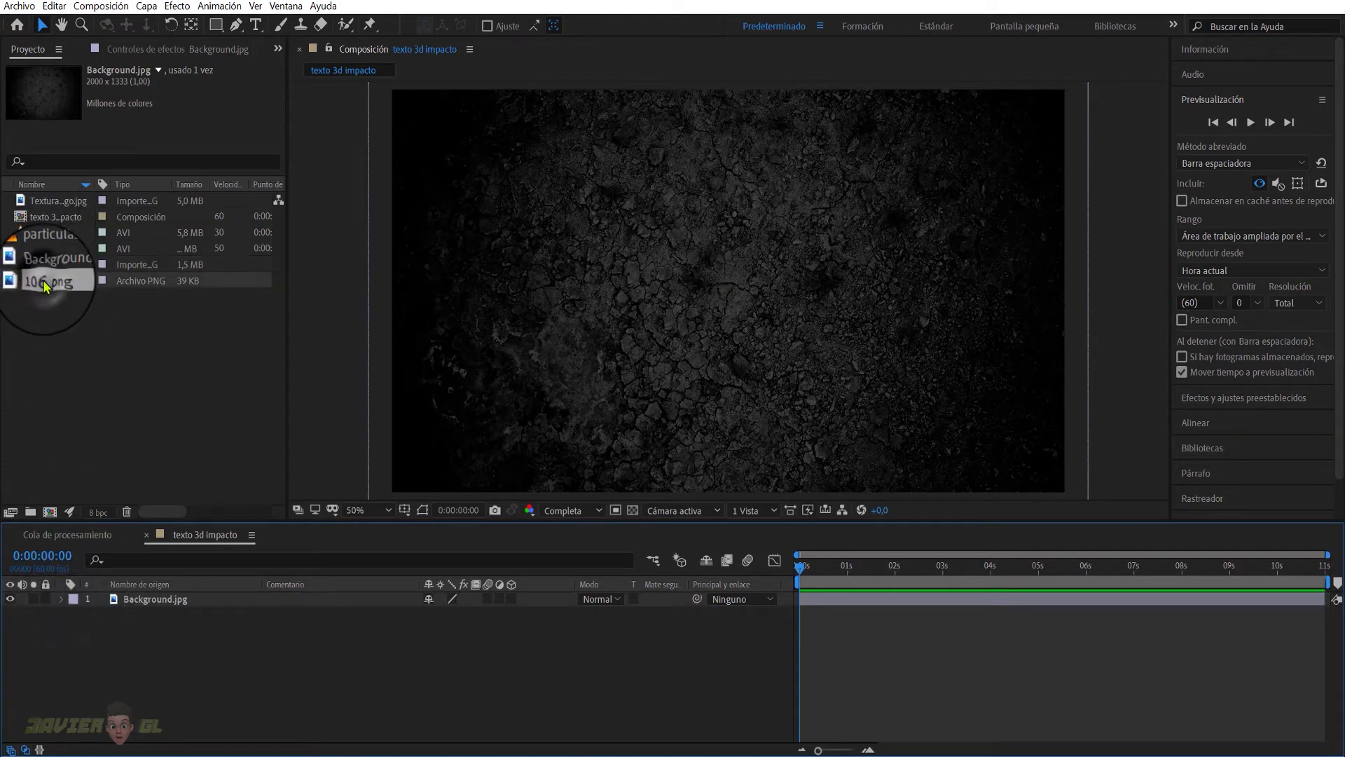
{"action": "left_click_drag", "start_coordinate": [44, 284], "coordinate": [81, 600]}
{"action": "right_click", "coordinate": [140, 599]}
{"action": "left_click", "coordinate": [195, 572]}
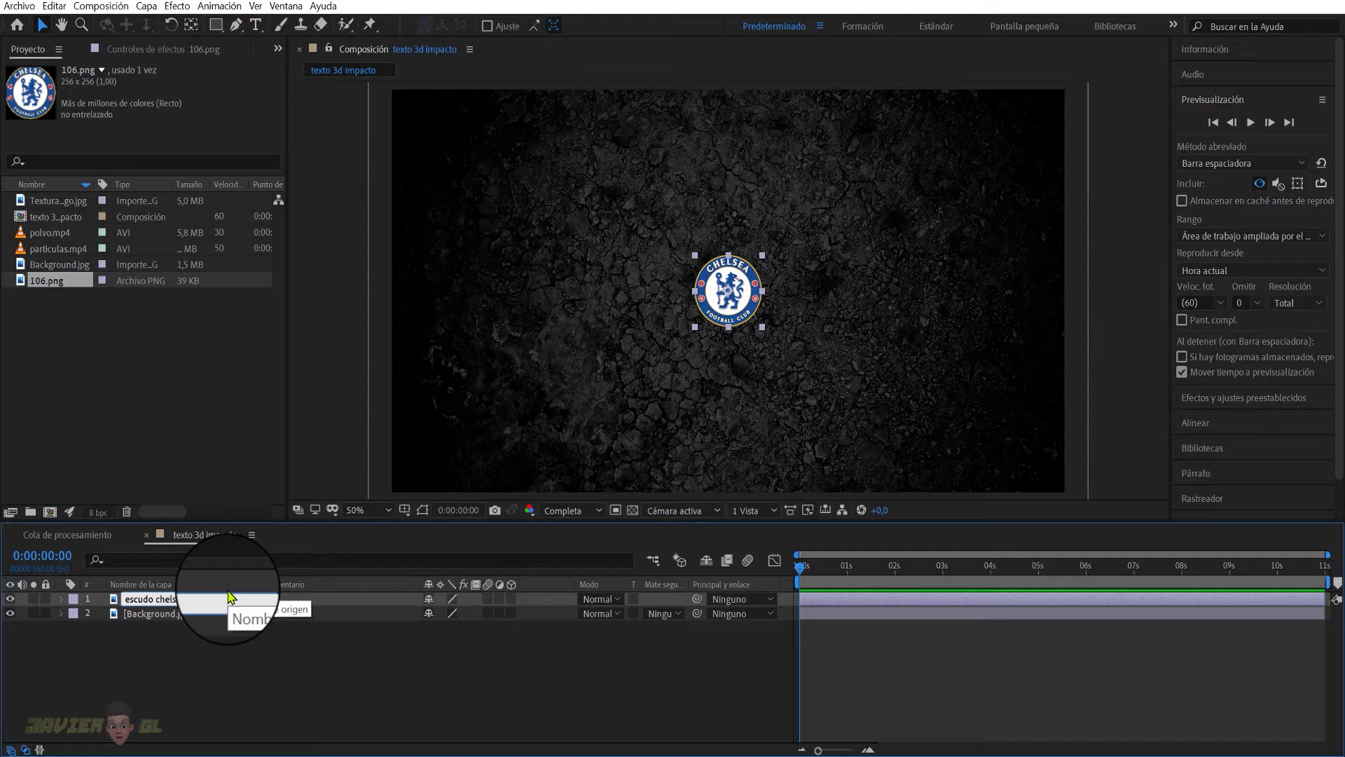
{"action": "key", "text": "Return"}
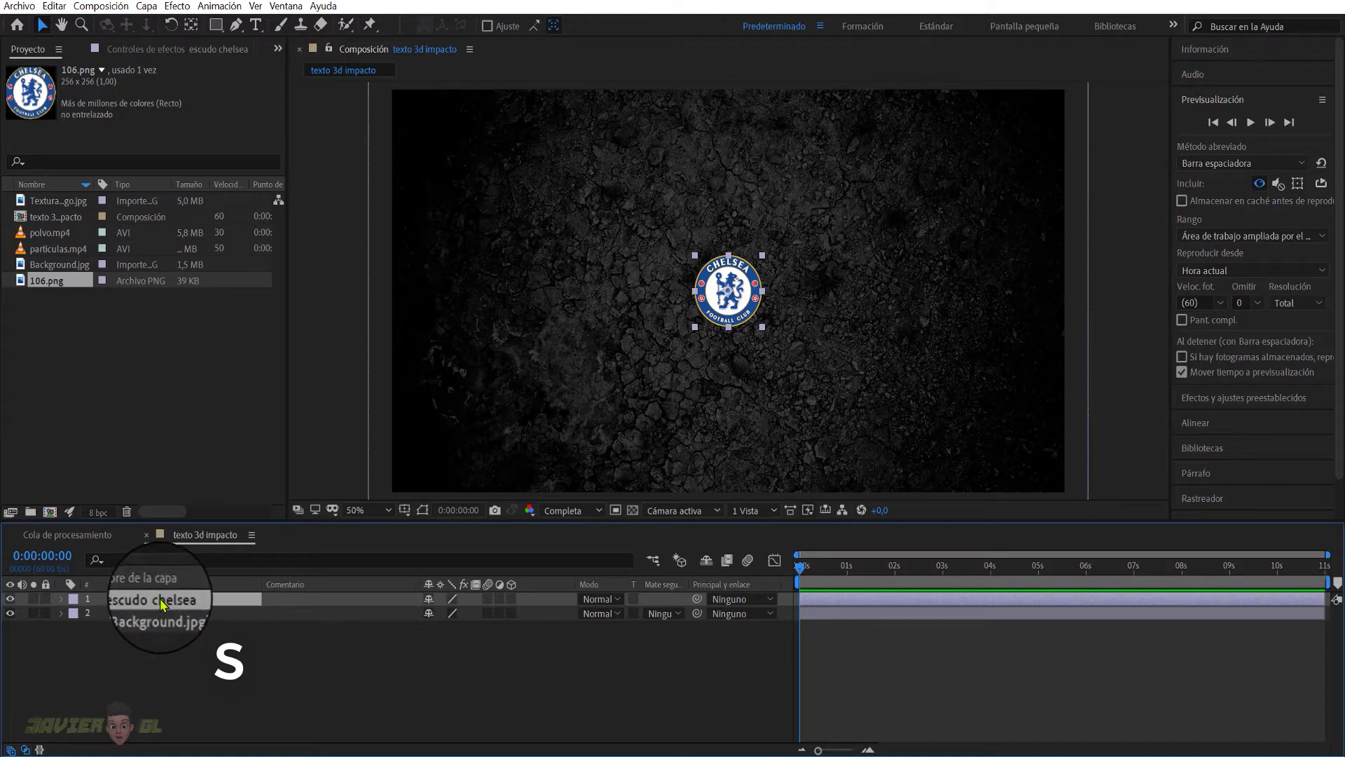
Step: Scale the escudo chelsea layer to 210%
{"action": "key", "text": "s"}
{"action": "left_click_drag", "start_coordinate": [474, 615], "coordinate": [559, 612]}
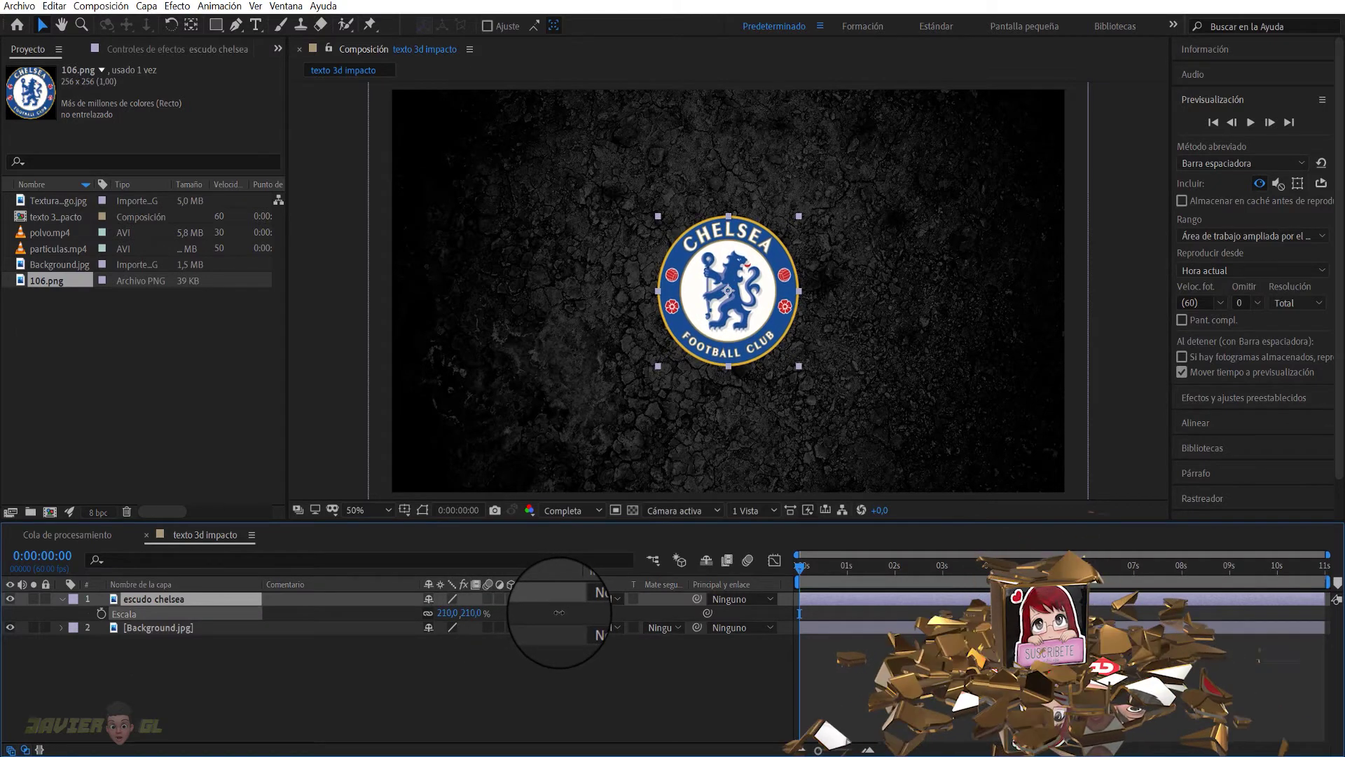
{"action": "key", "text": "s"}
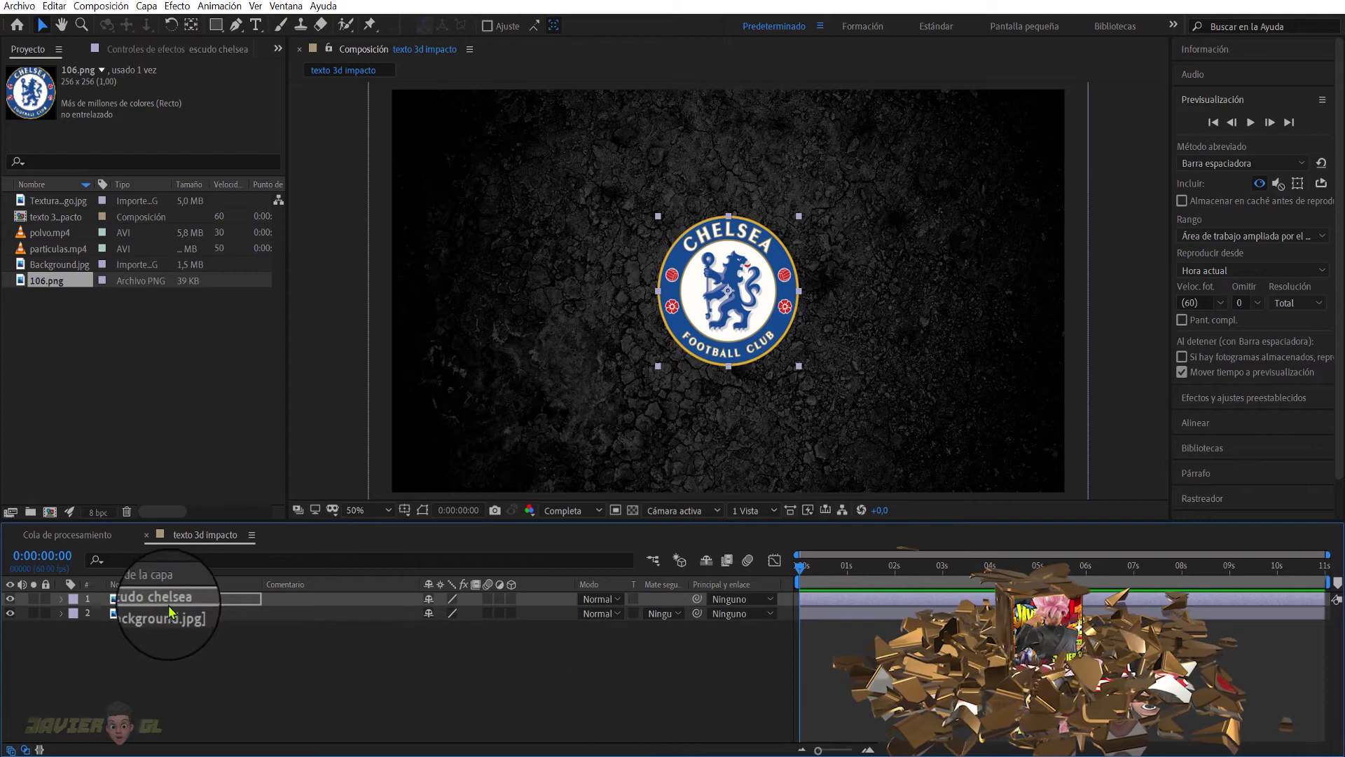
Step: Precompose the crest layer as "escudo chelsea", transferring all attributes to the new composition
{"action": "right_click", "coordinate": [150, 599]}
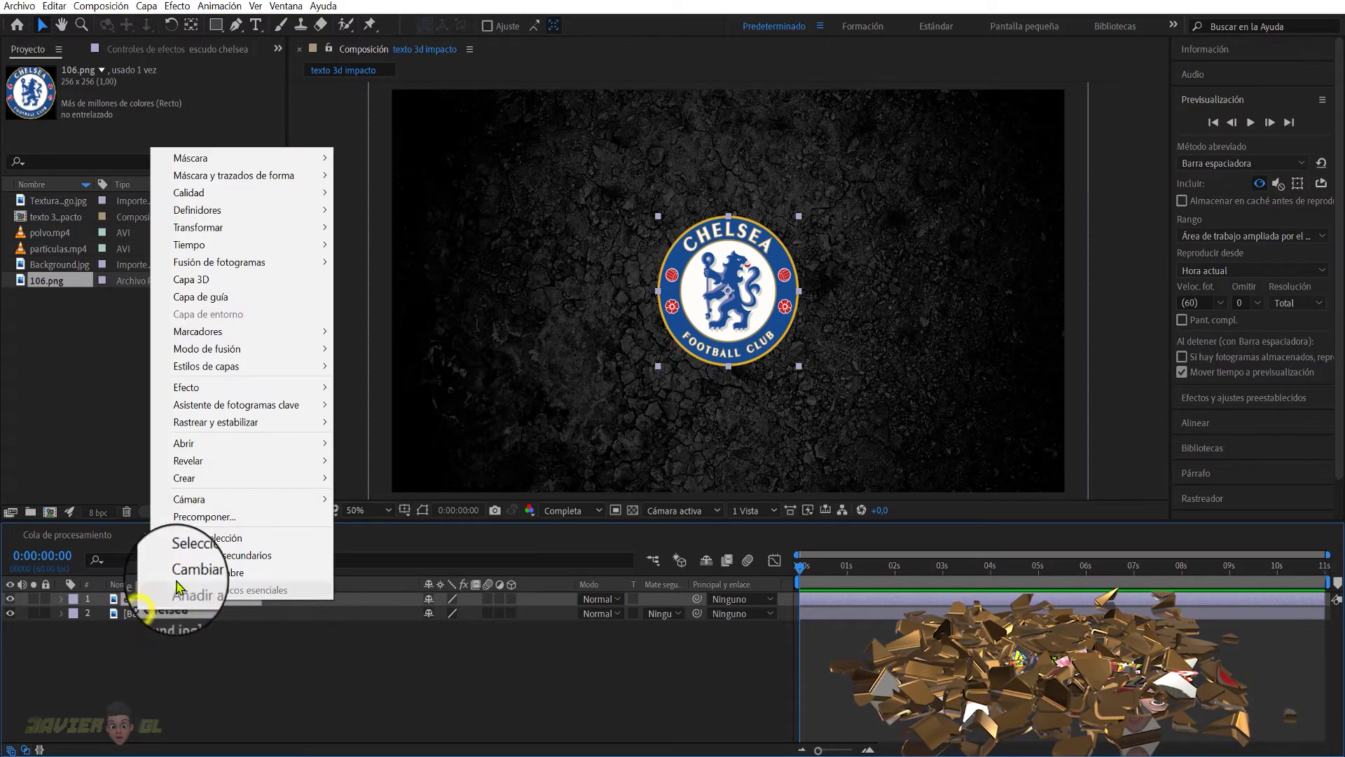
{"action": "left_click", "coordinate": [208, 519]}
{"action": "left_click", "coordinate": [705, 271]}
{"action": "left_click_drag", "start_coordinate": [705, 270], "coordinate": [673, 271]}
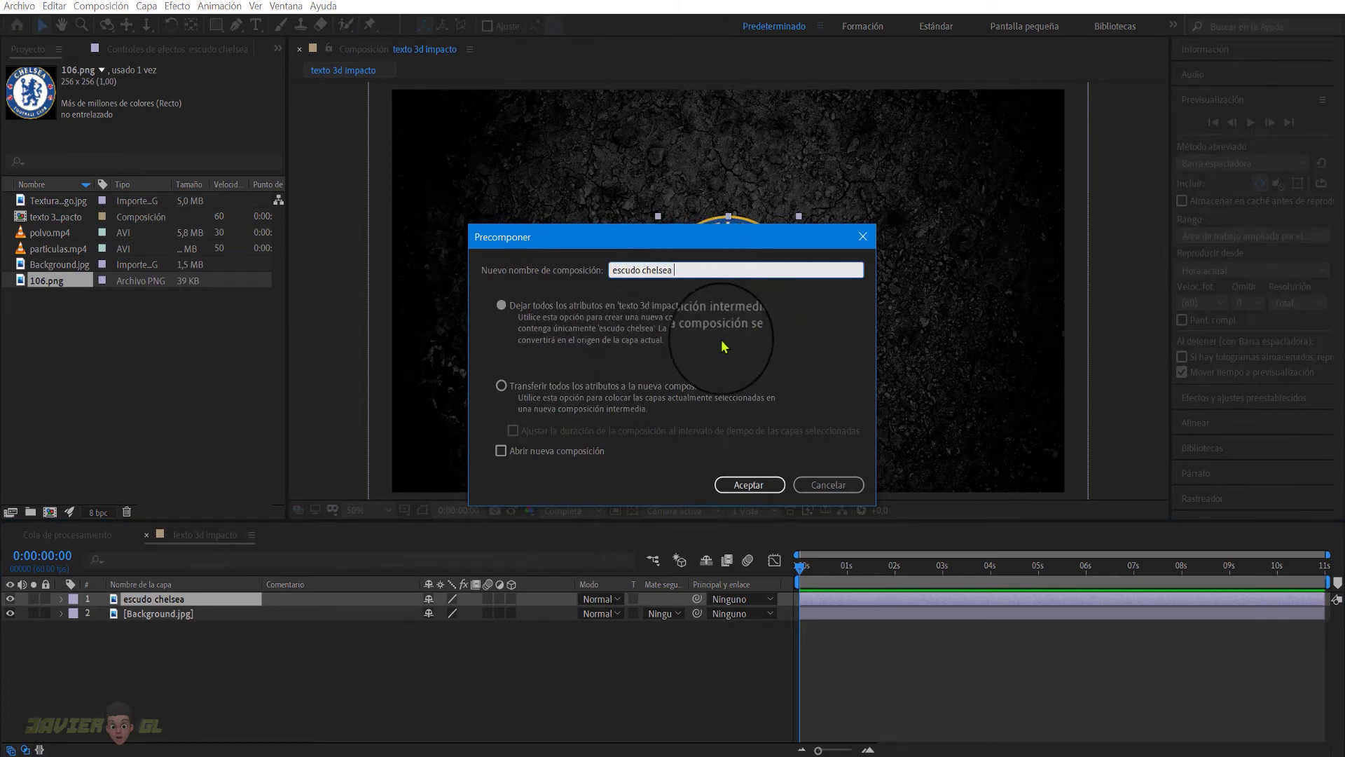
{"action": "left_click", "coordinate": [497, 383]}
{"action": "left_click", "coordinate": [749, 485]}
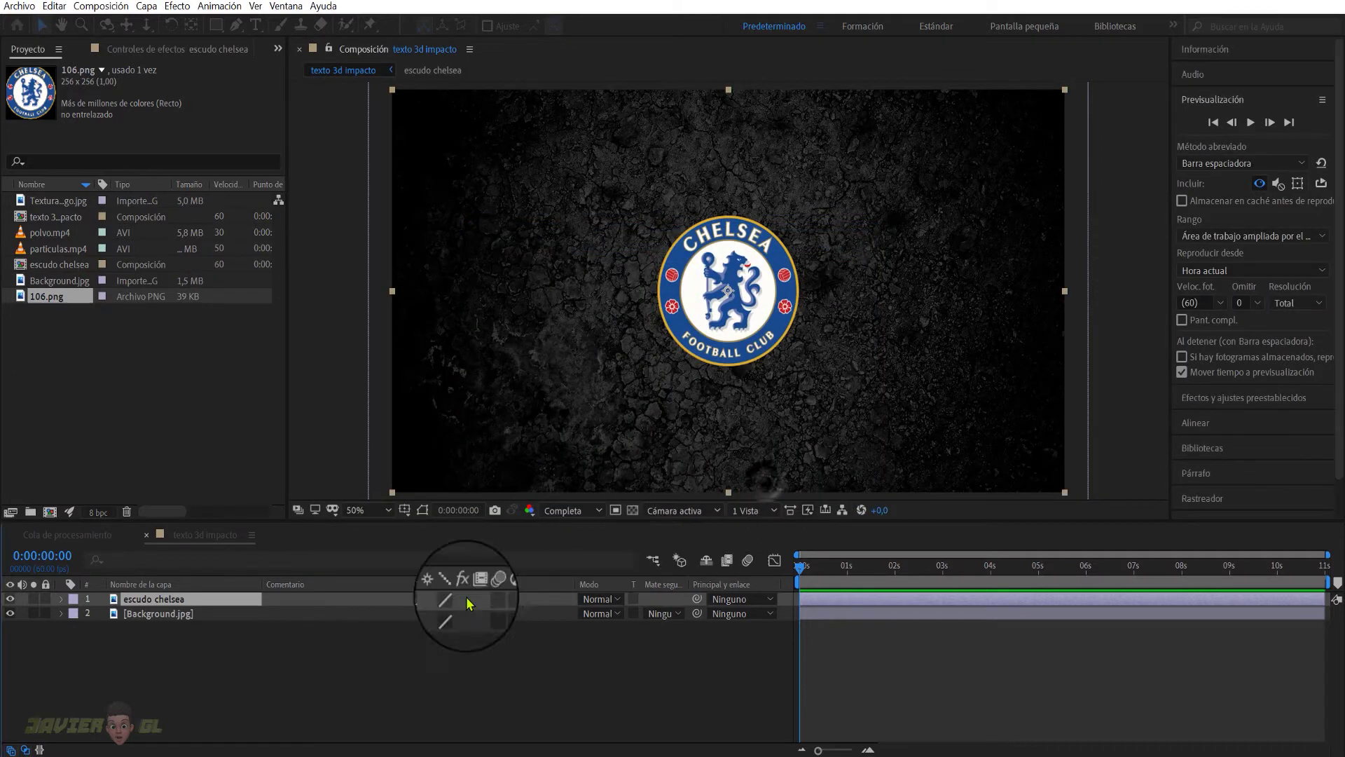
Step: Open the escudo chelsea precomposition and rename its crest layer "escudo chelsea Texturas"
{"action": "double_click", "coordinate": [166, 604]}
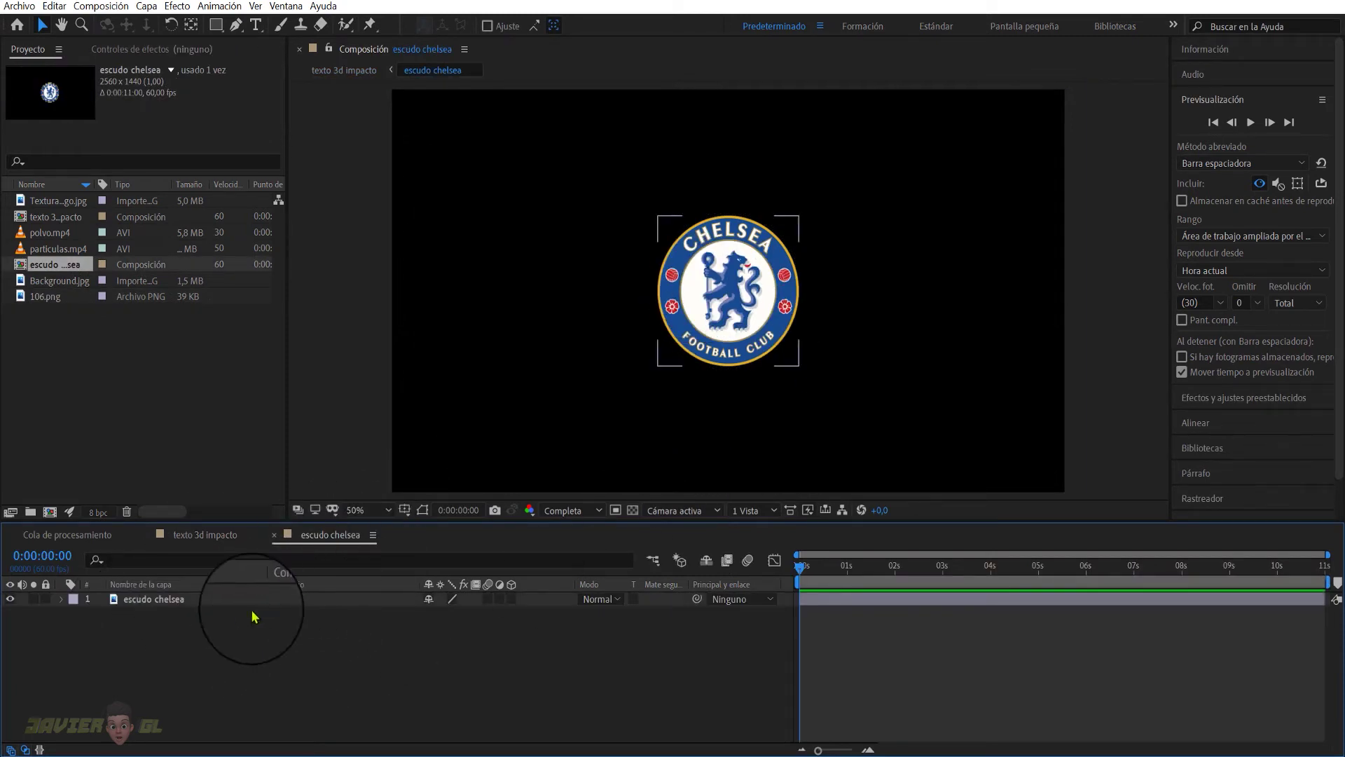
{"action": "right_click", "coordinate": [140, 603]}
{"action": "left_click", "coordinate": [140, 564]}
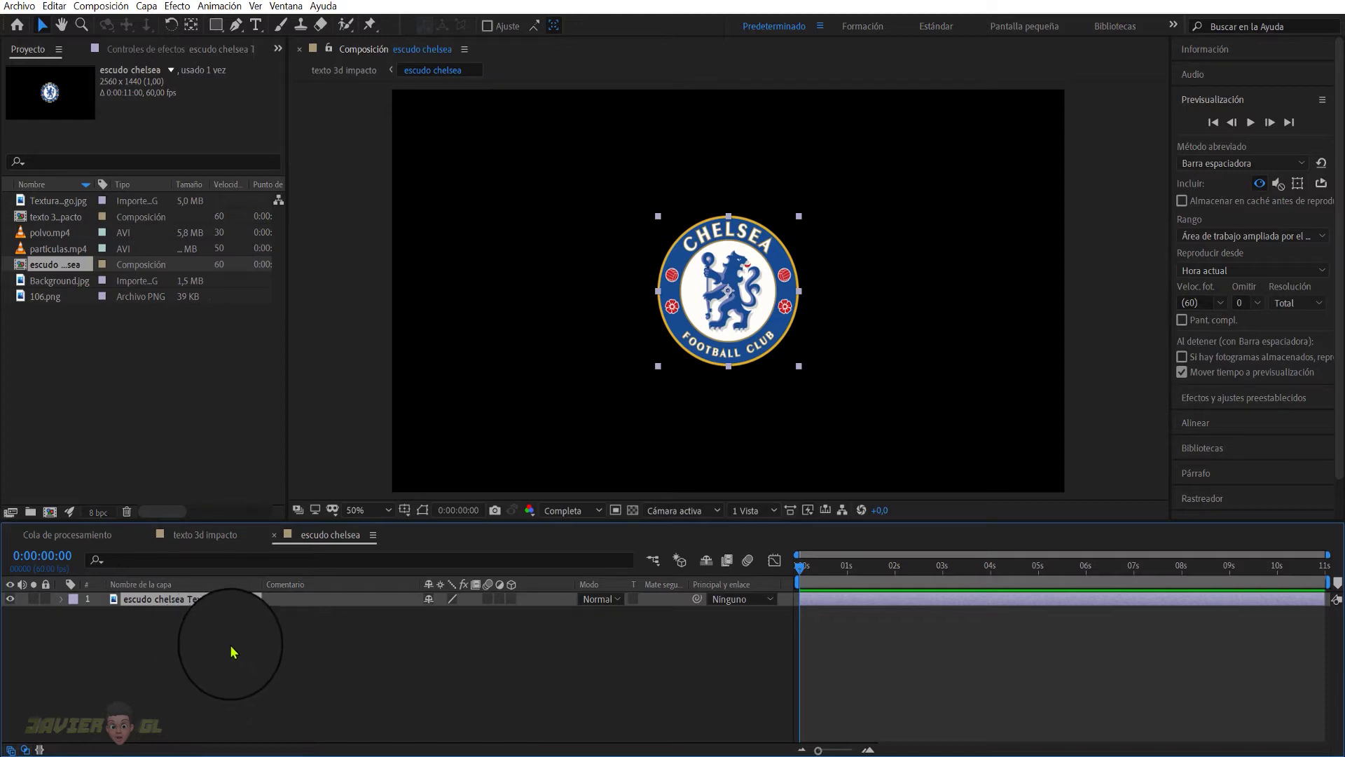
{"action": "left_click", "coordinate": [181, 637]}
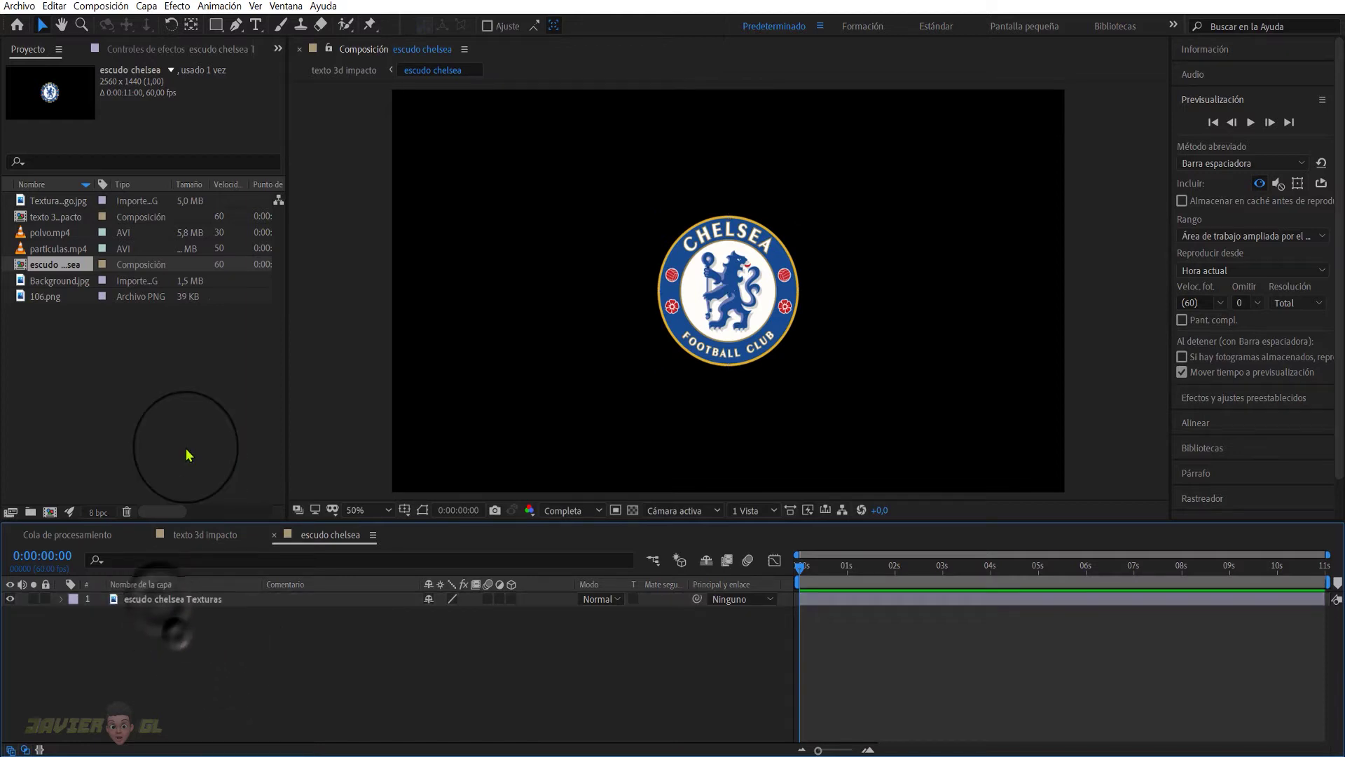
Step: Place Textura para Logo.jpg below the crest layer and set its track matte to the alpha of "escudo chelsea Texturas"
{"action": "left_click", "coordinate": [145, 601]}
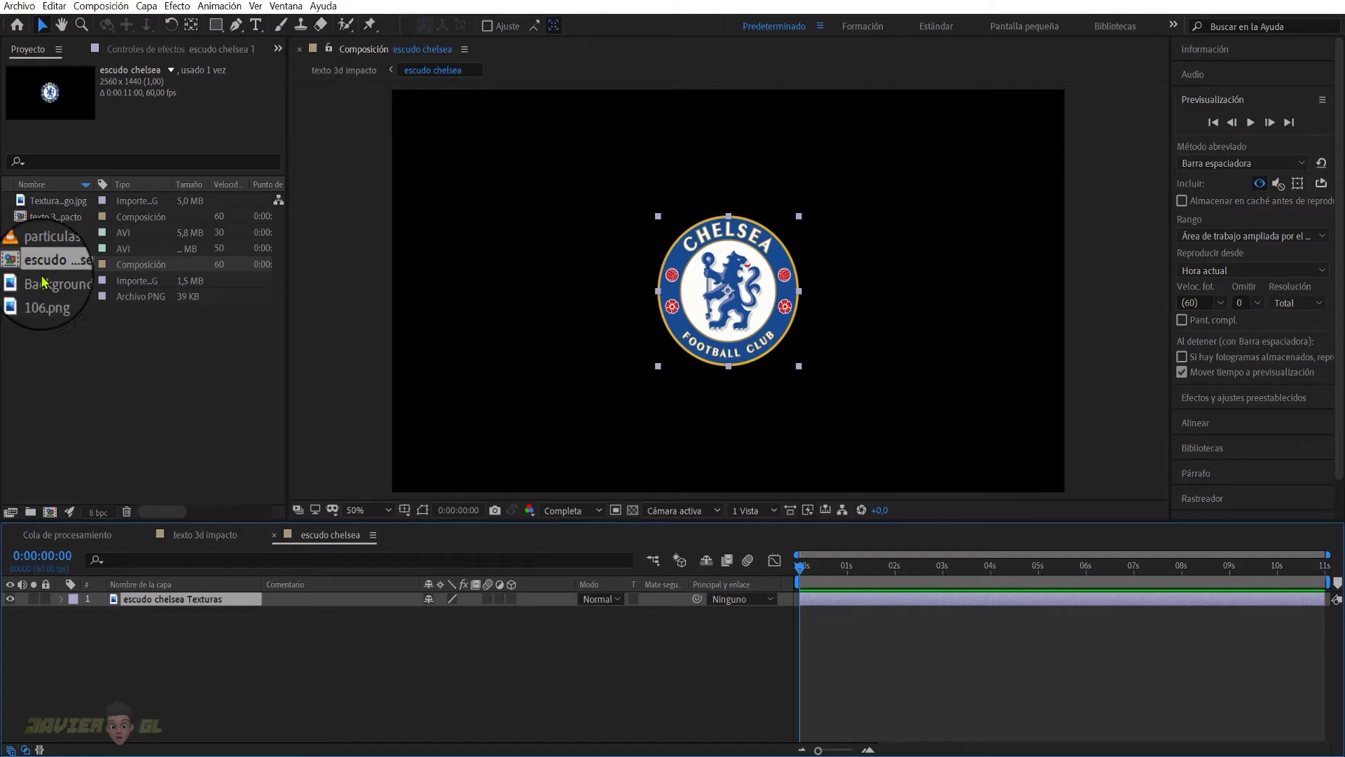
{"action": "left_click_drag", "start_coordinate": [43, 206], "coordinate": [105, 615]}
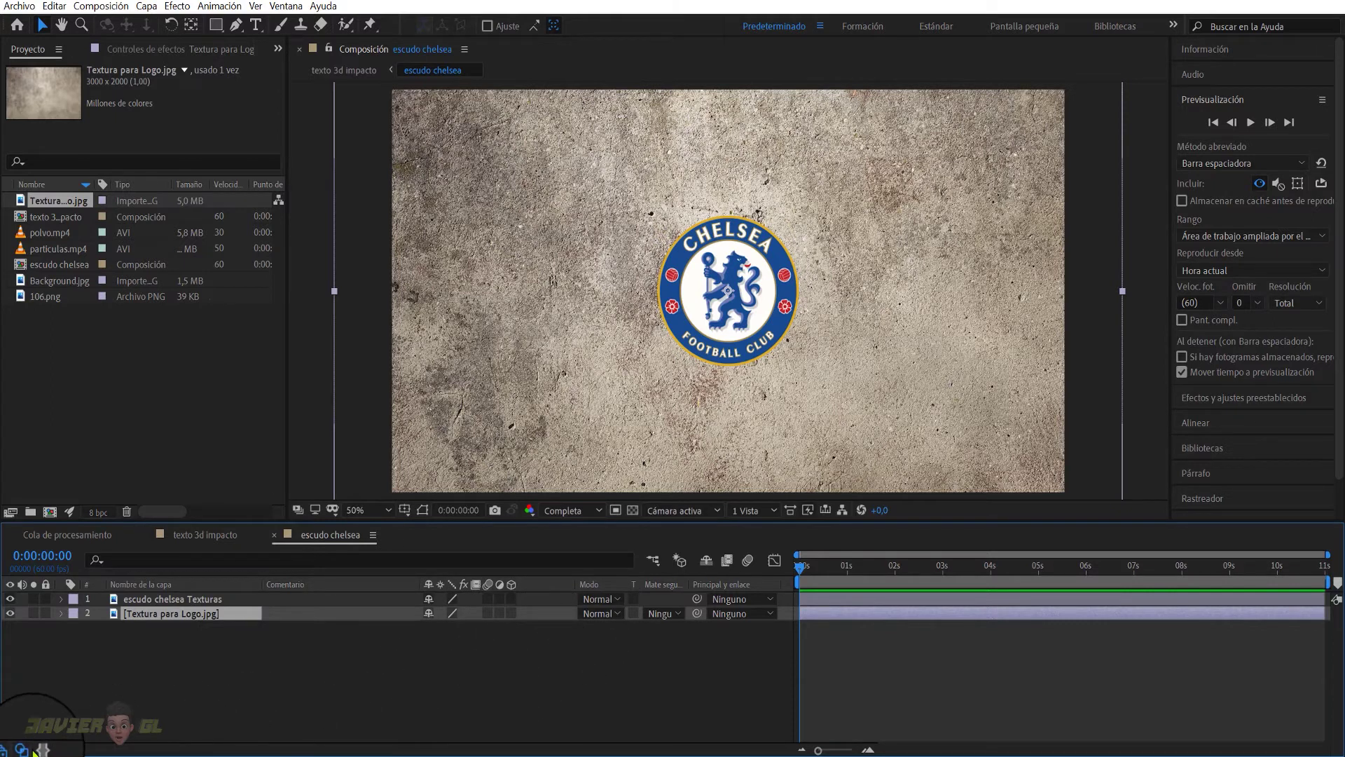
{"action": "key", "text": "F4"}
{"action": "key", "text": "F4"}
{"action": "key", "text": "F4"}
{"action": "key", "text": "F4"}
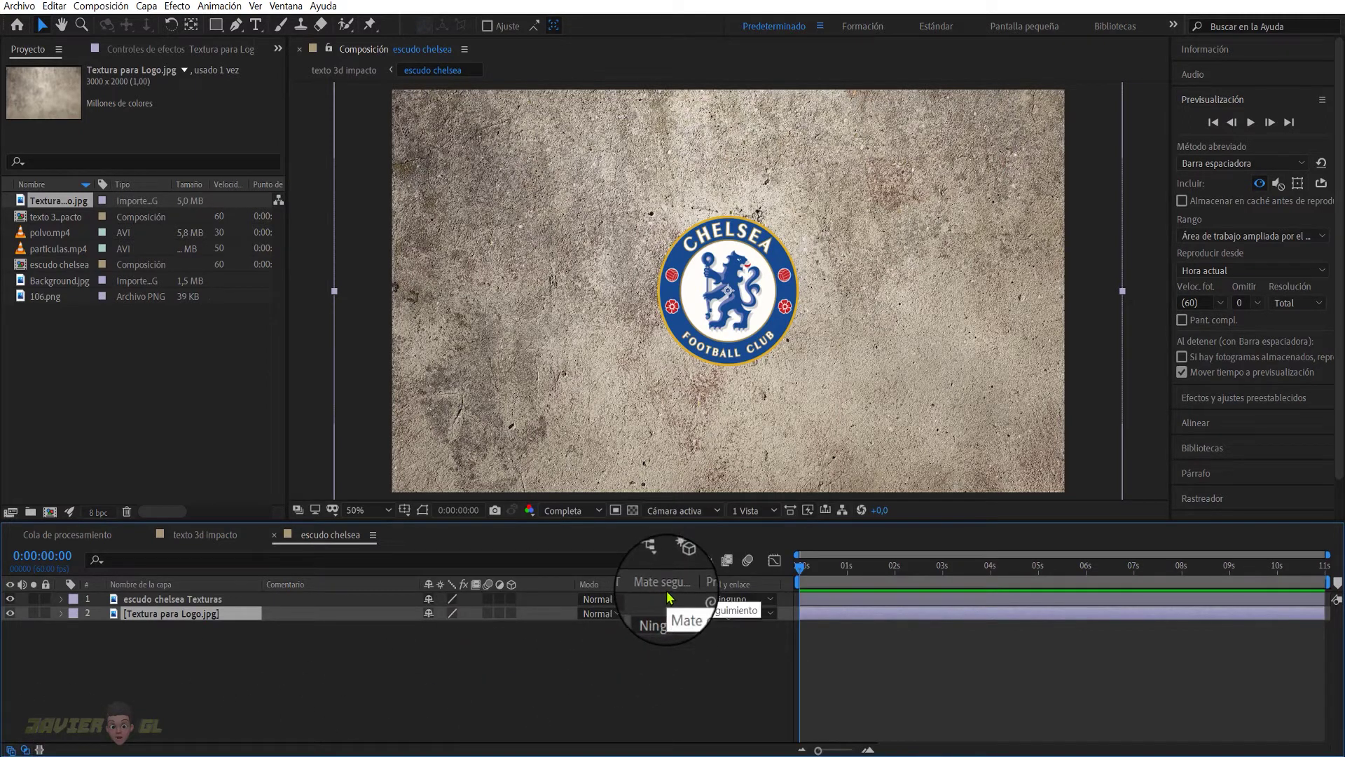
{"action": "left_click", "coordinate": [678, 615]}
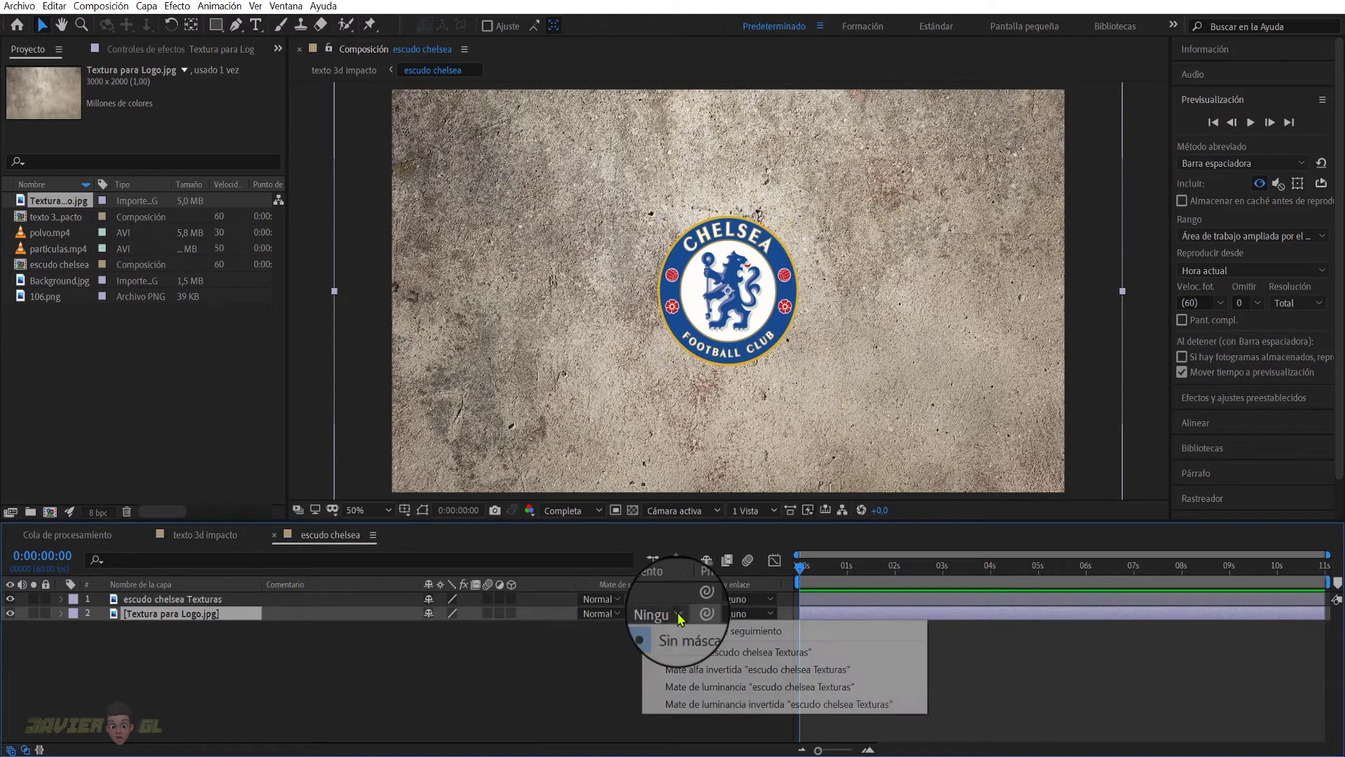
{"action": "left_click", "coordinate": [722, 661]}
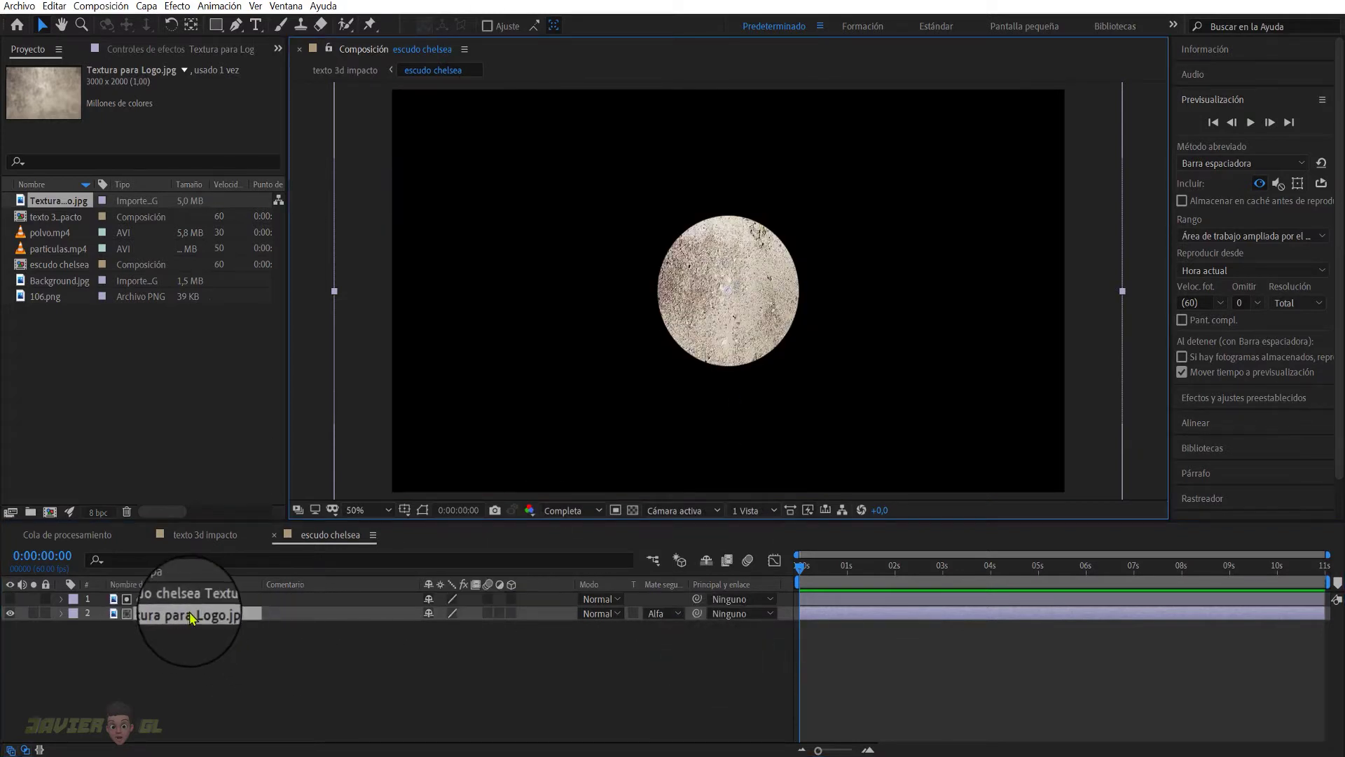
Step: Scale the Textura para Logo.jpg layer to 44% and select the escudo chelsea Texturas layer
{"action": "key", "text": "s"}
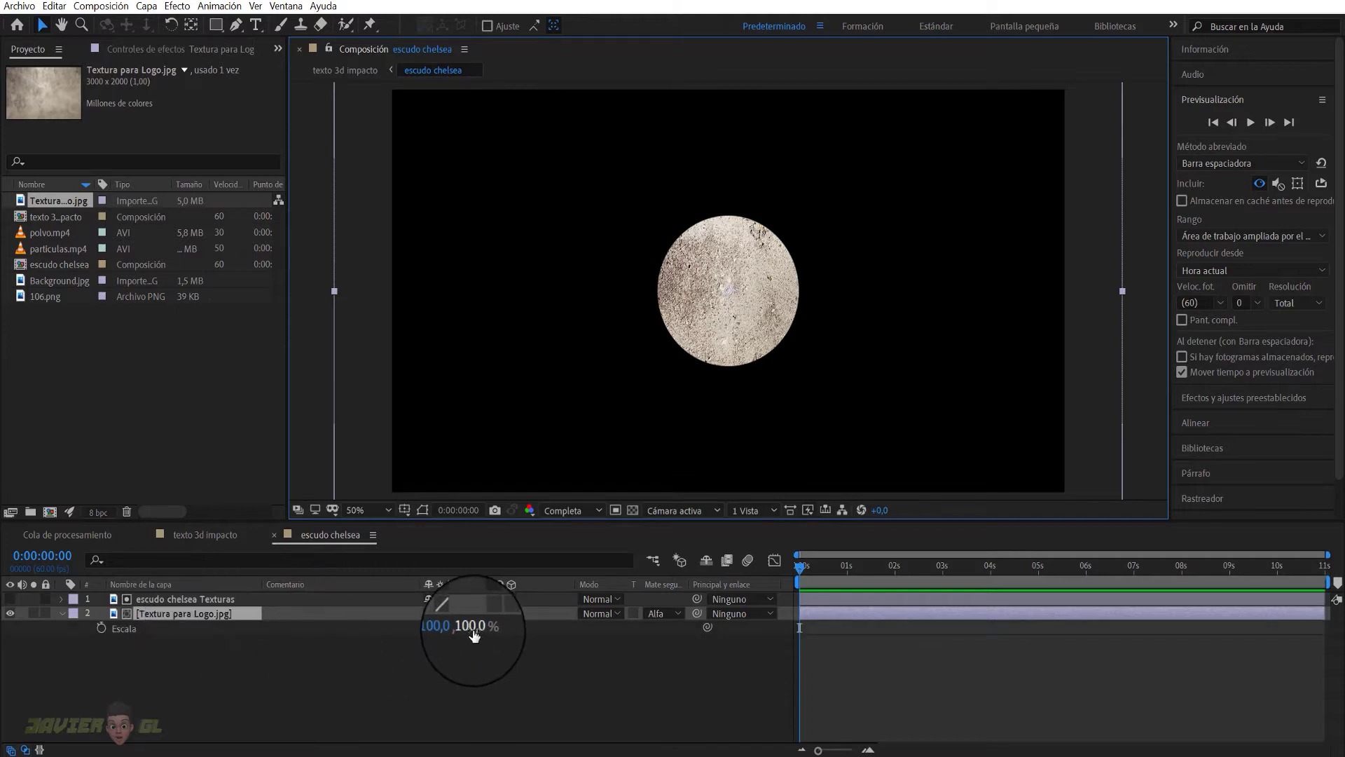
{"action": "left_click_drag", "start_coordinate": [475, 627], "coordinate": [444, 645]}
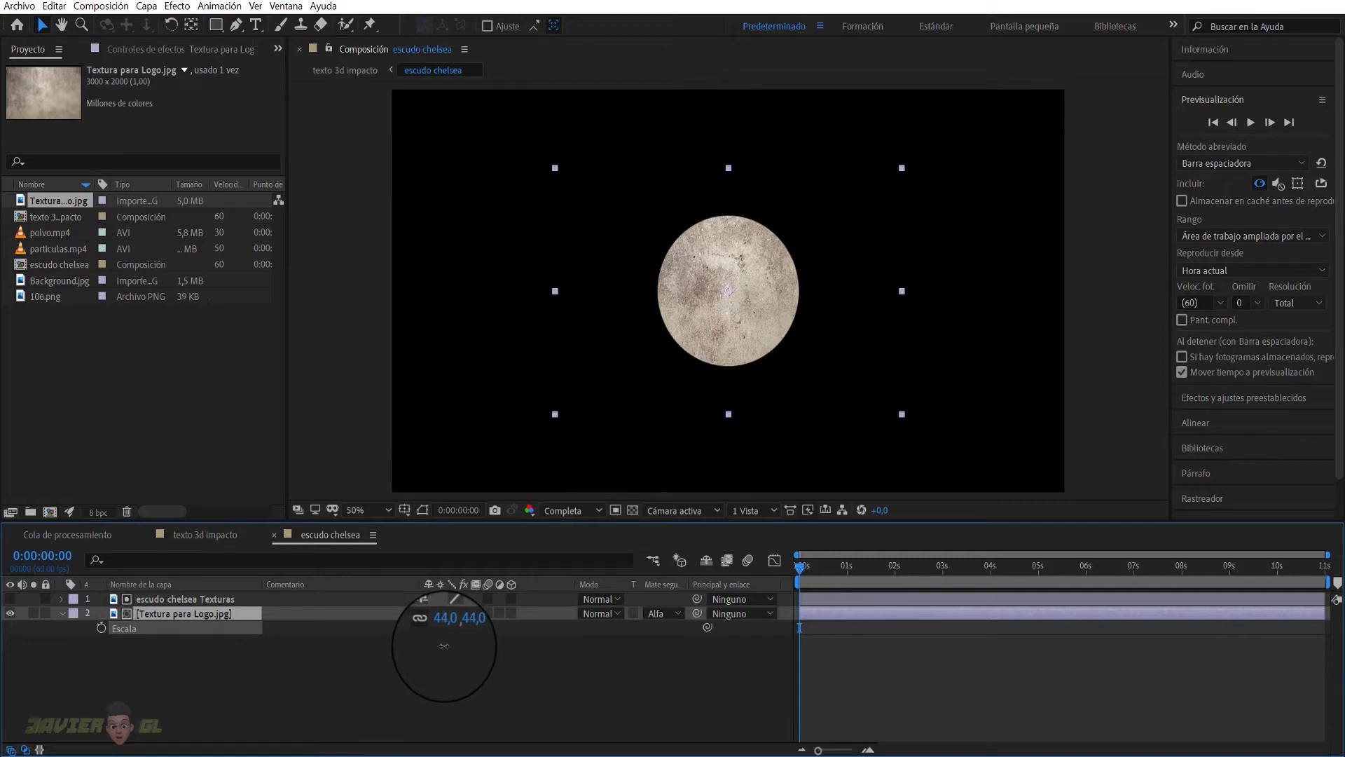
{"action": "key", "text": "ctrl+Up"}
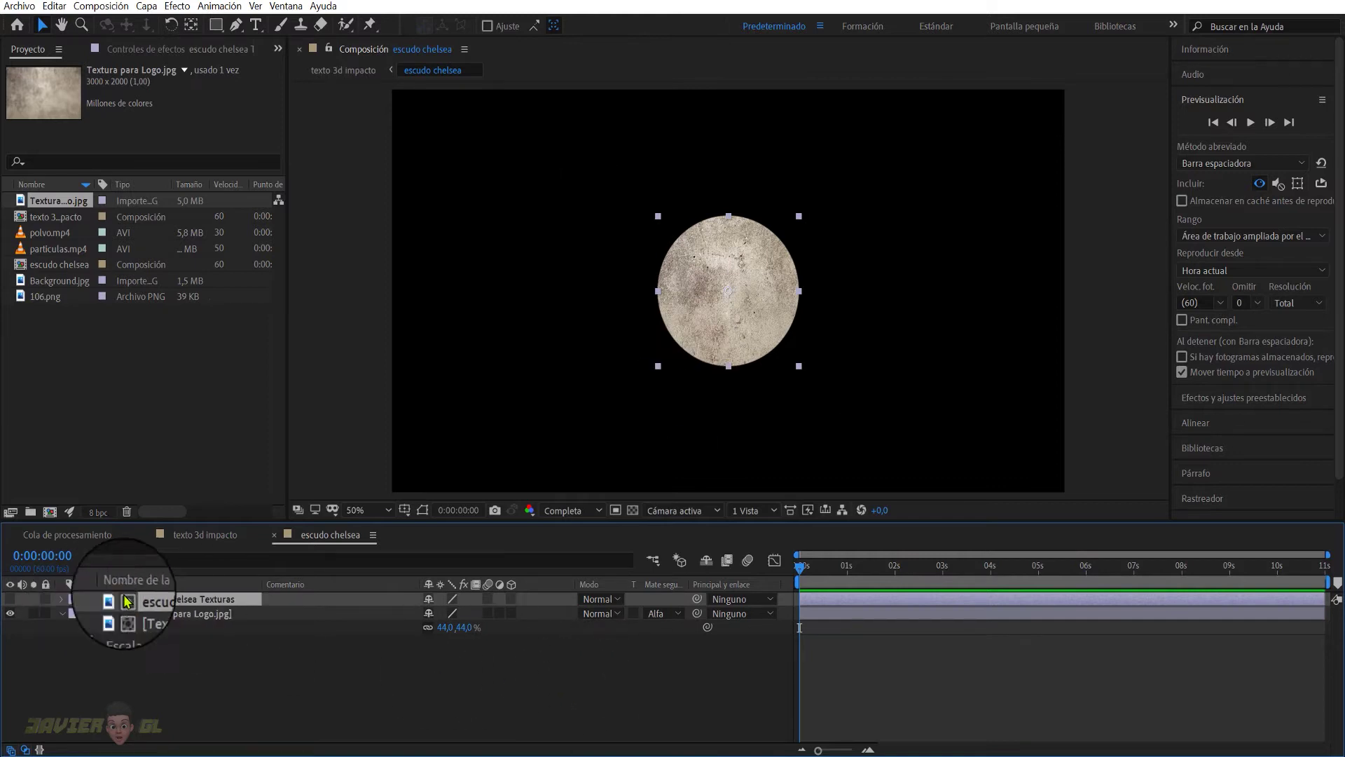
Step: Make the escudo chelsea Texturas layer visible and set its blending mode to Multiplicar
{"action": "left_click", "coordinate": [10, 600]}
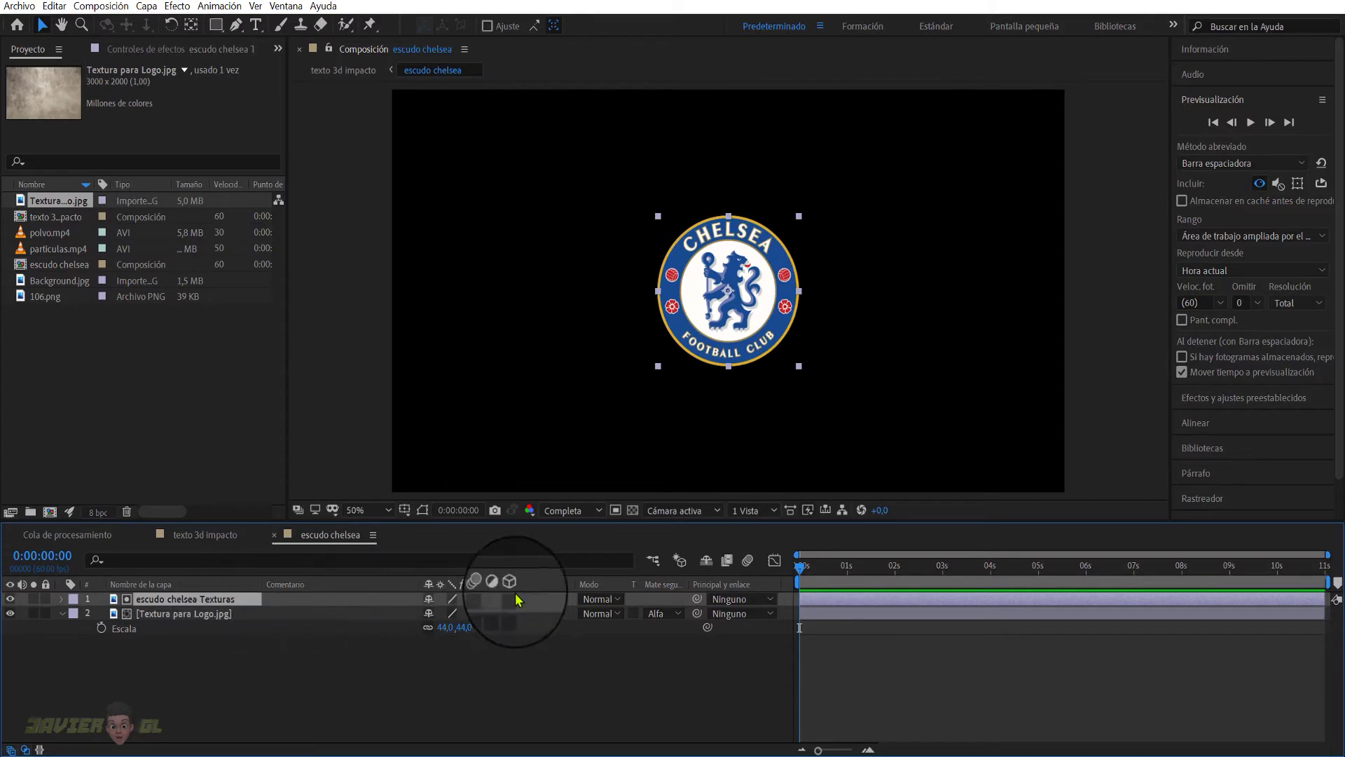
{"action": "left_click", "coordinate": [615, 601]}
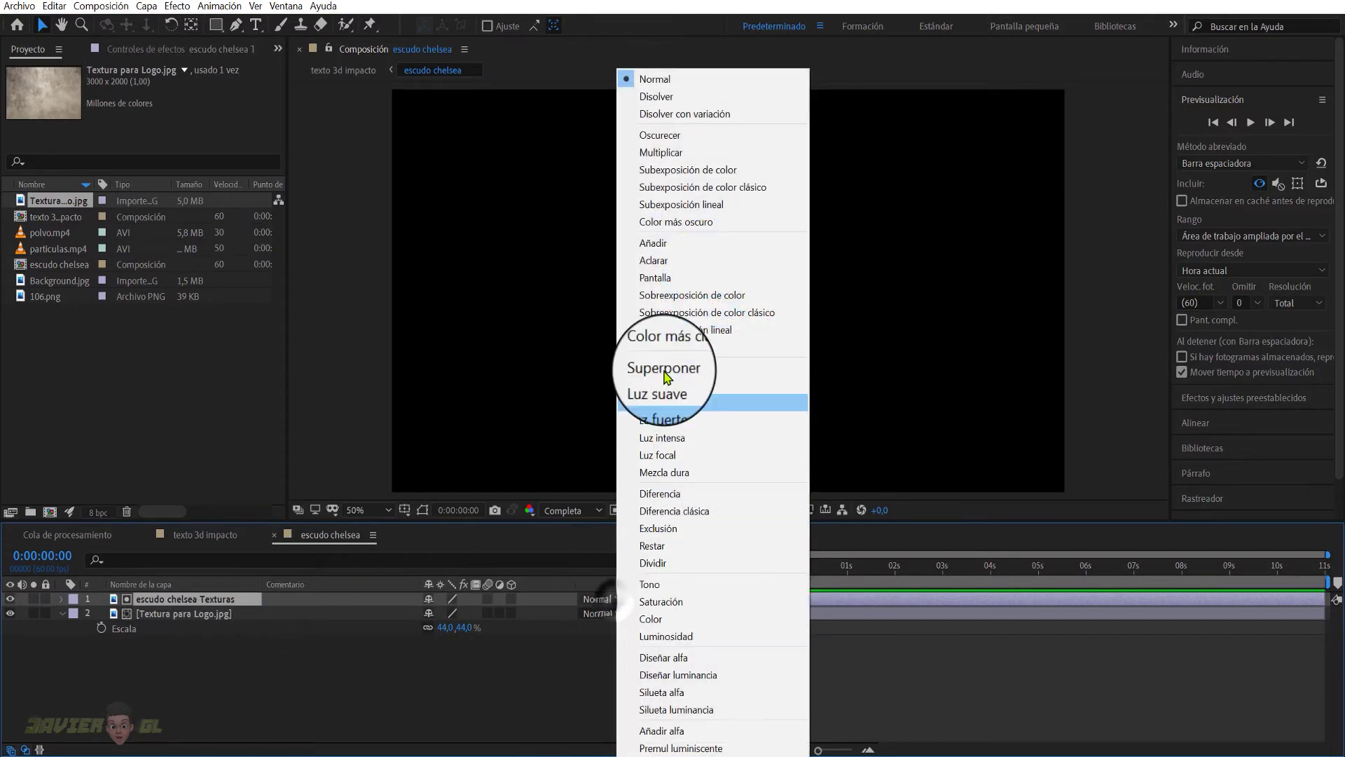
{"action": "left_click", "coordinate": [654, 154]}
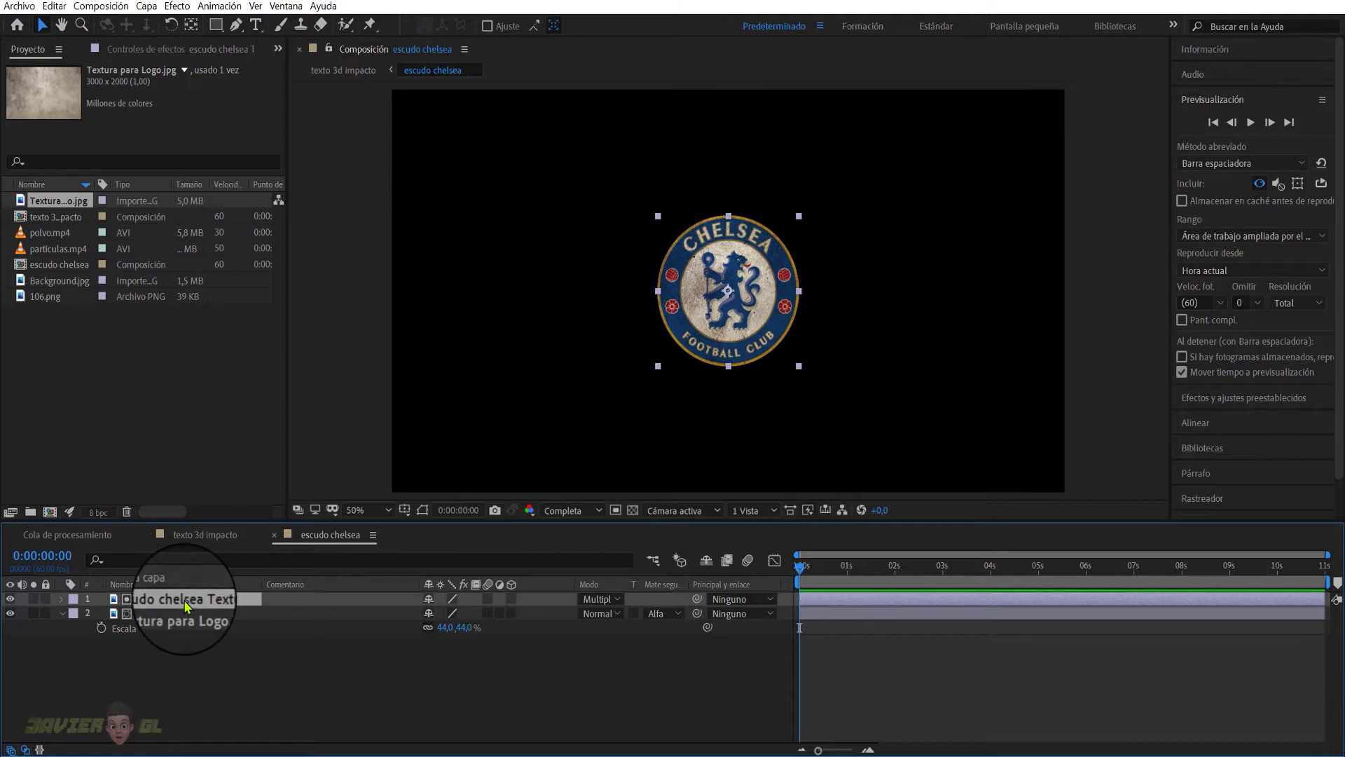
Step: Apply the Barrido de degradado effect to the escudo chelsea Texturas layer and show its effect controls
{"action": "key", "text": "ctrl+space"}
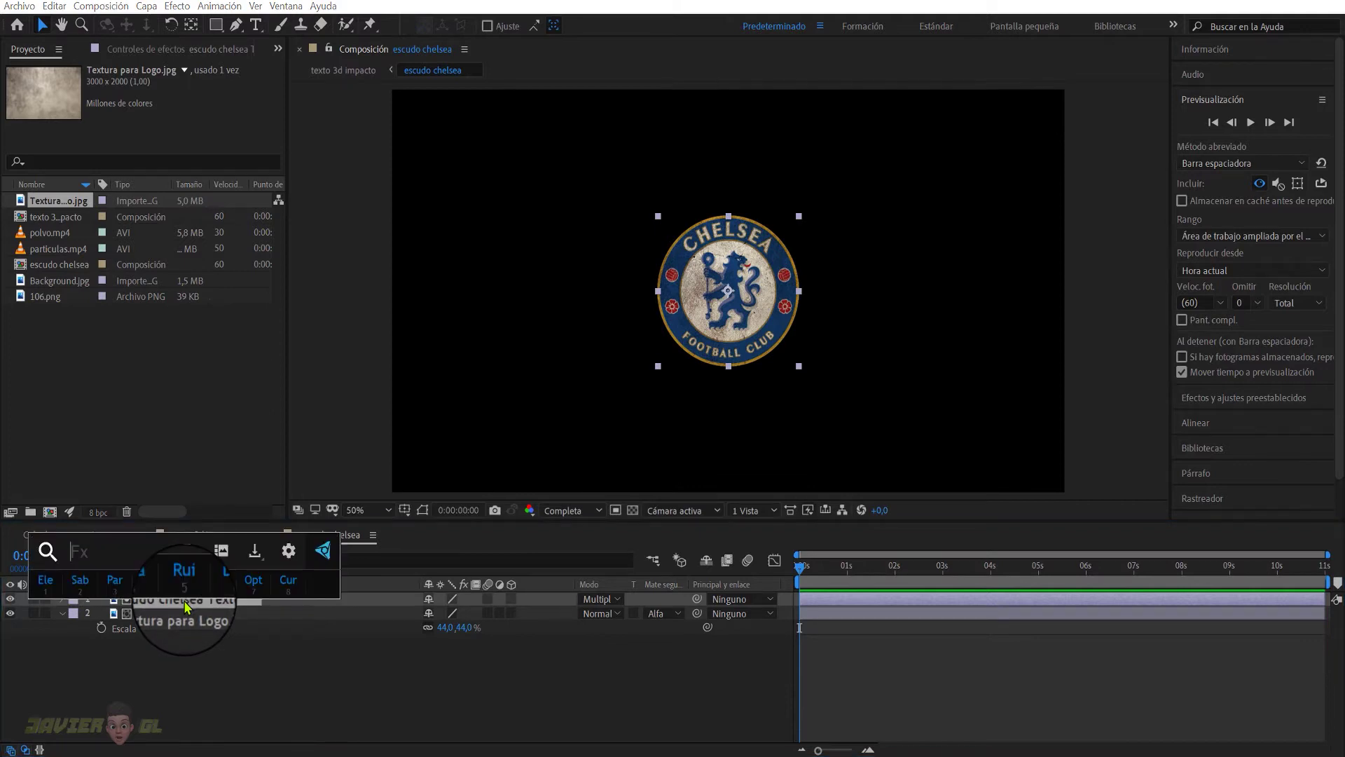
{"action": "type", "text": "barrido"}
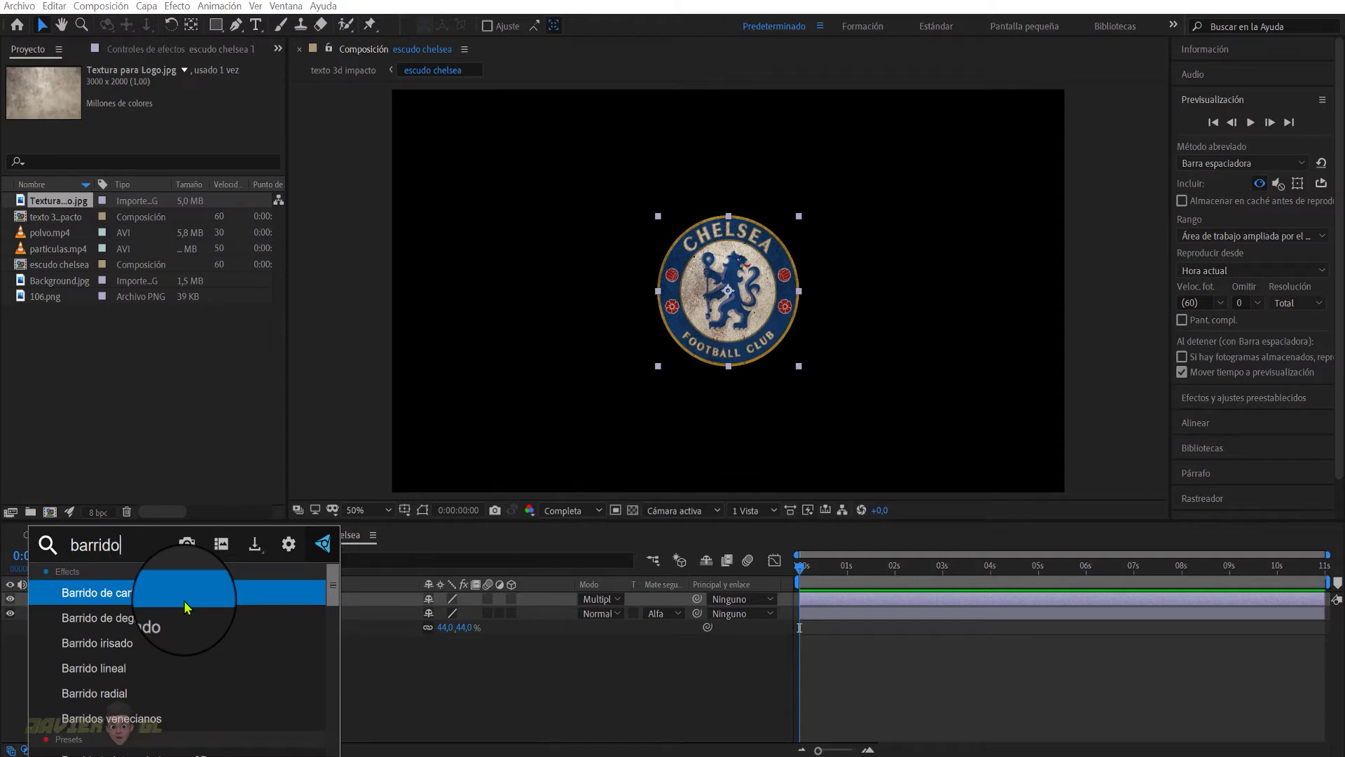
{"action": "left_click", "coordinate": [98, 617]}
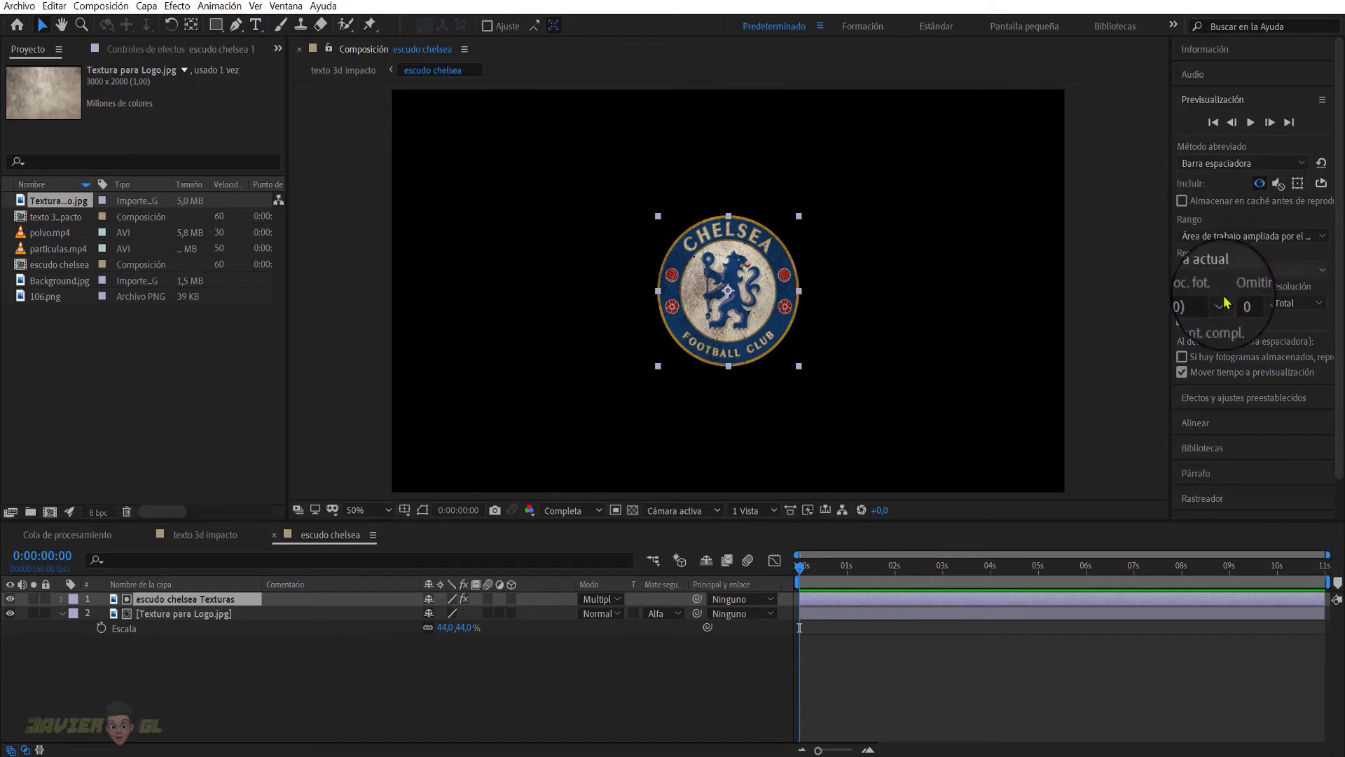
{"action": "left_click", "coordinate": [1223, 398]}
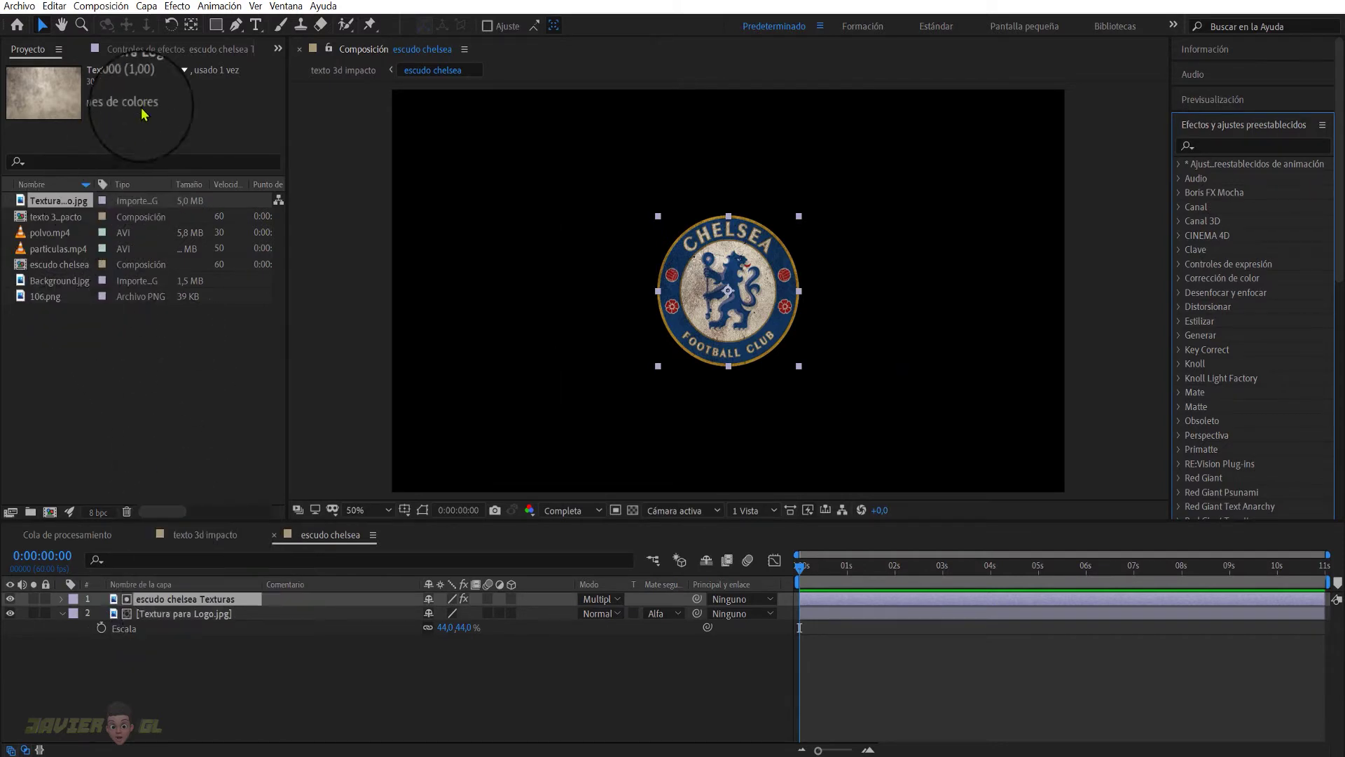
{"action": "left_click", "coordinate": [128, 56]}
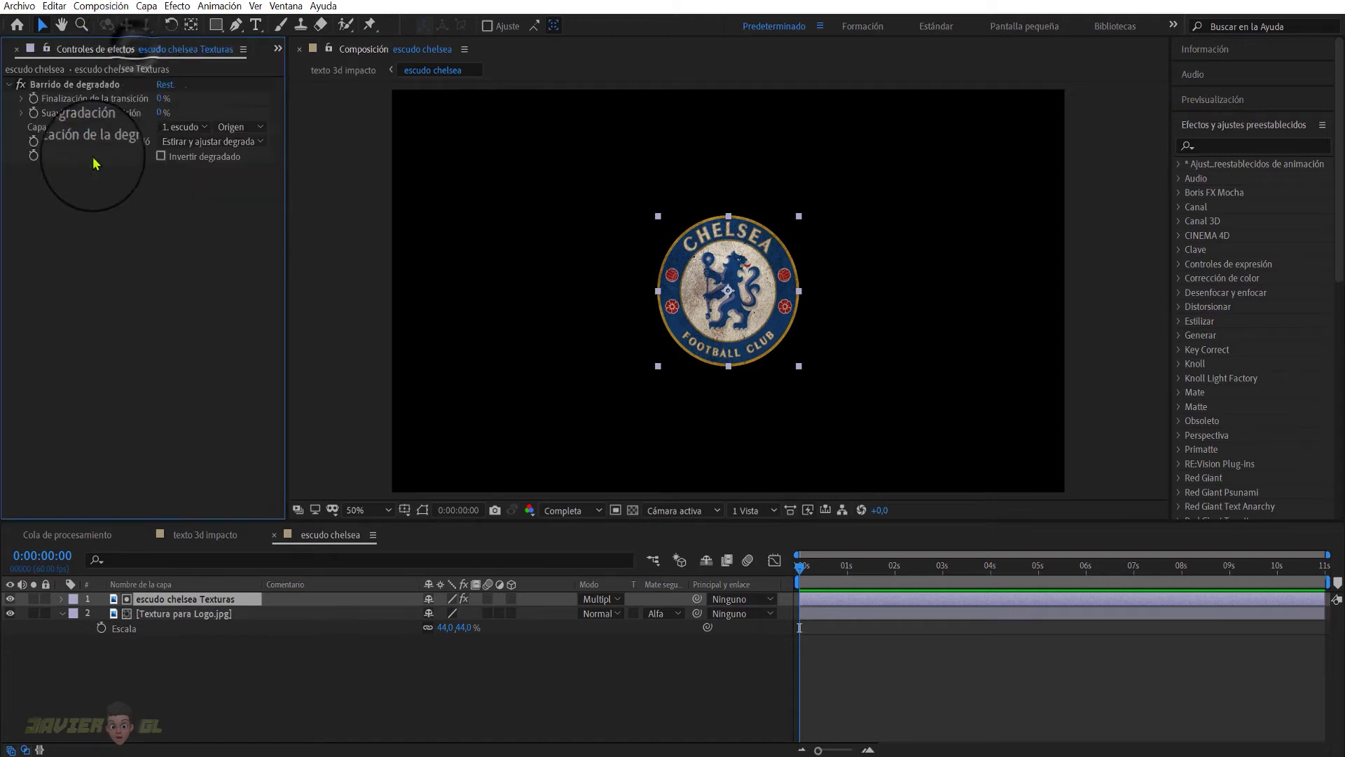
Step: Set the gradient wipe's transition completion to 36% and use Textura para Logo.jpg as its gradient layer
{"action": "left_click", "coordinate": [160, 100]}
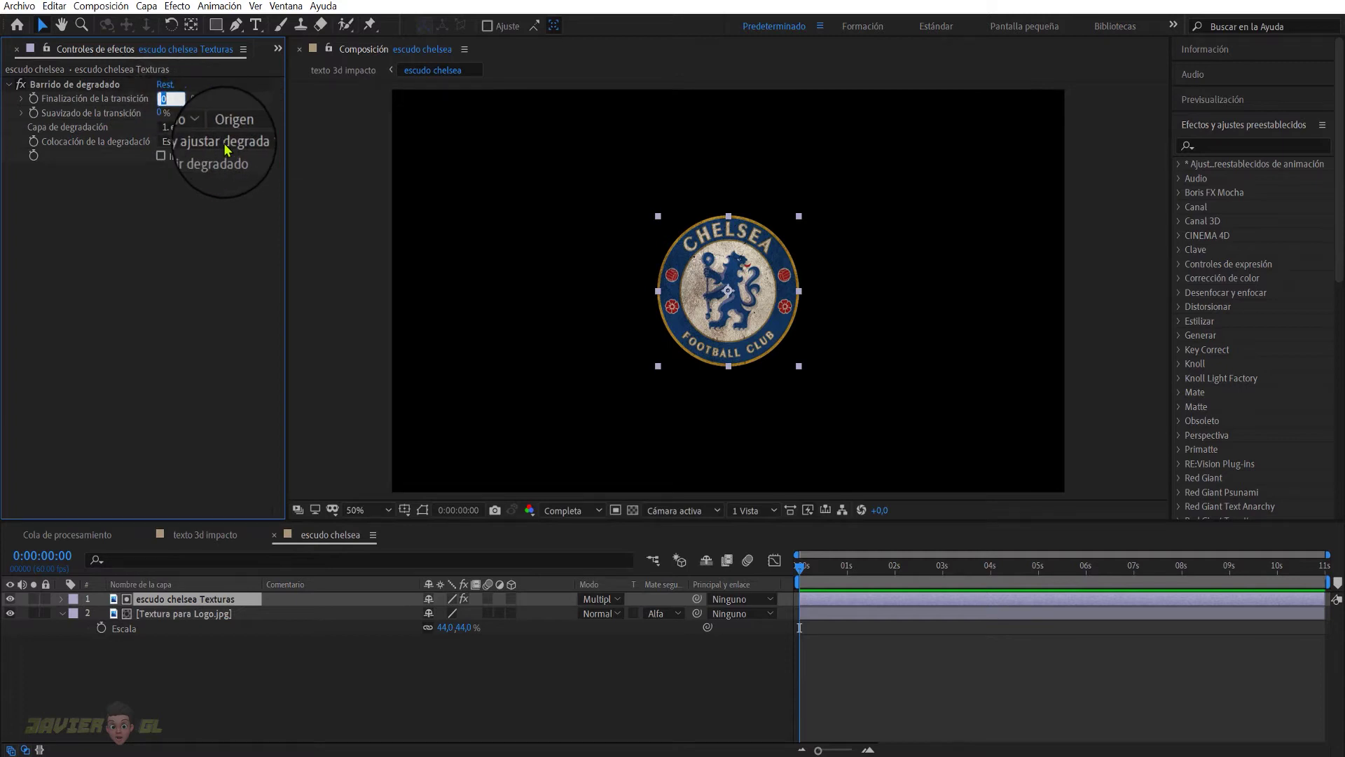
{"action": "key", "text": "Return"}
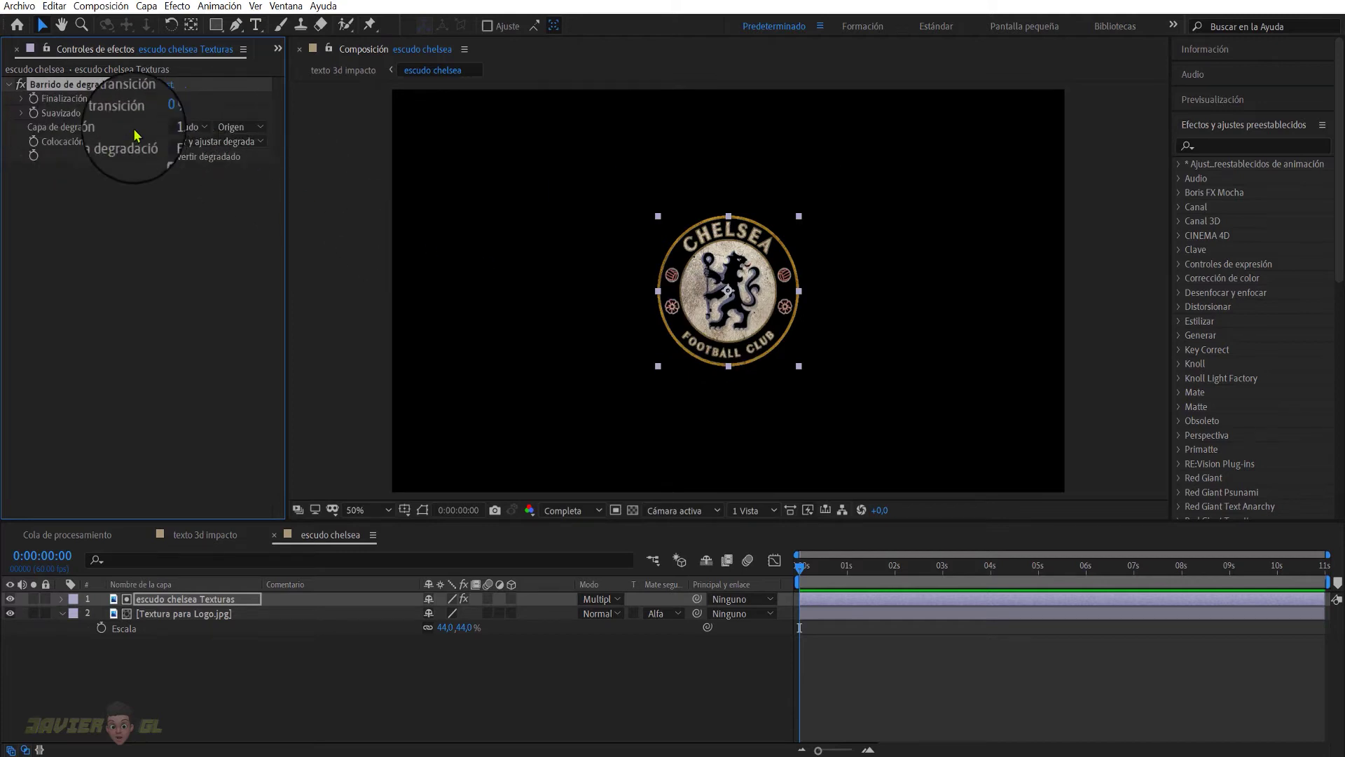
{"action": "left_click", "coordinate": [203, 128]}
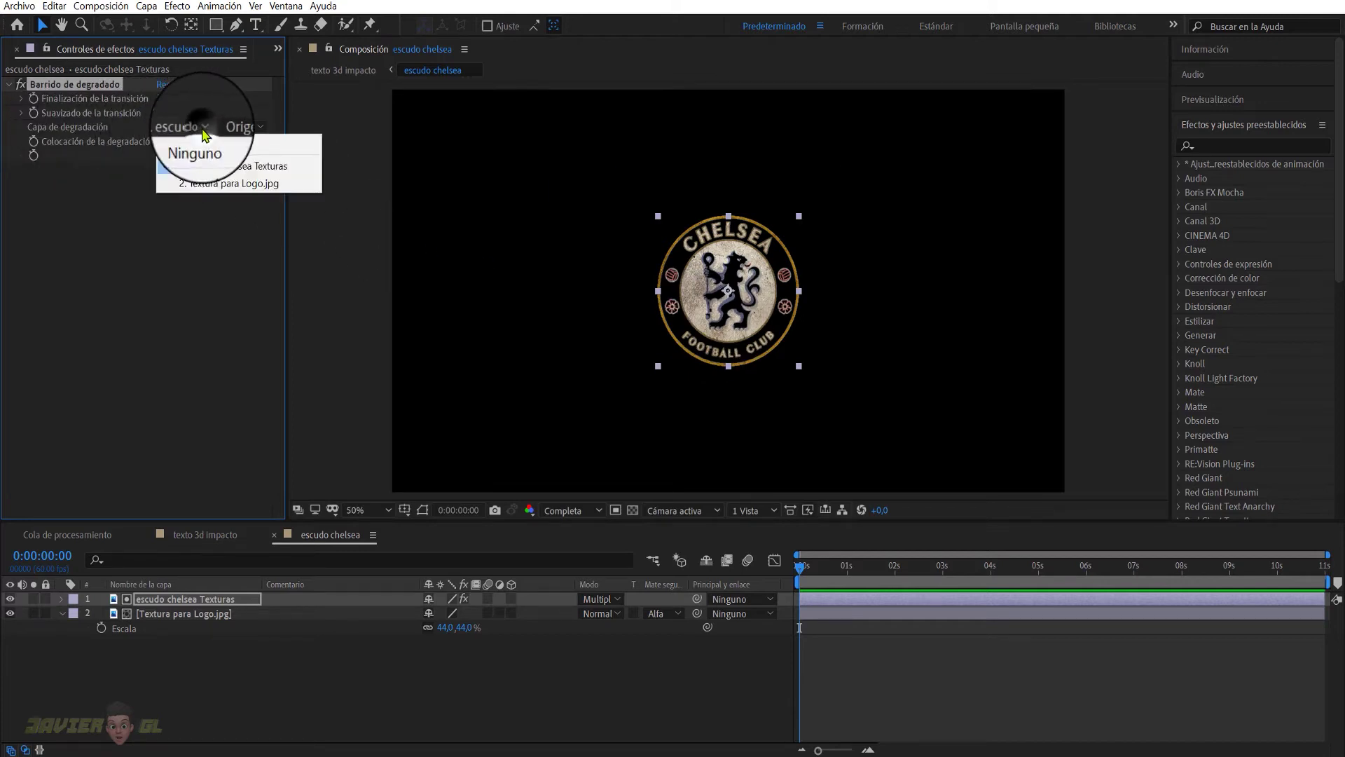
{"action": "left_click", "coordinate": [207, 186]}
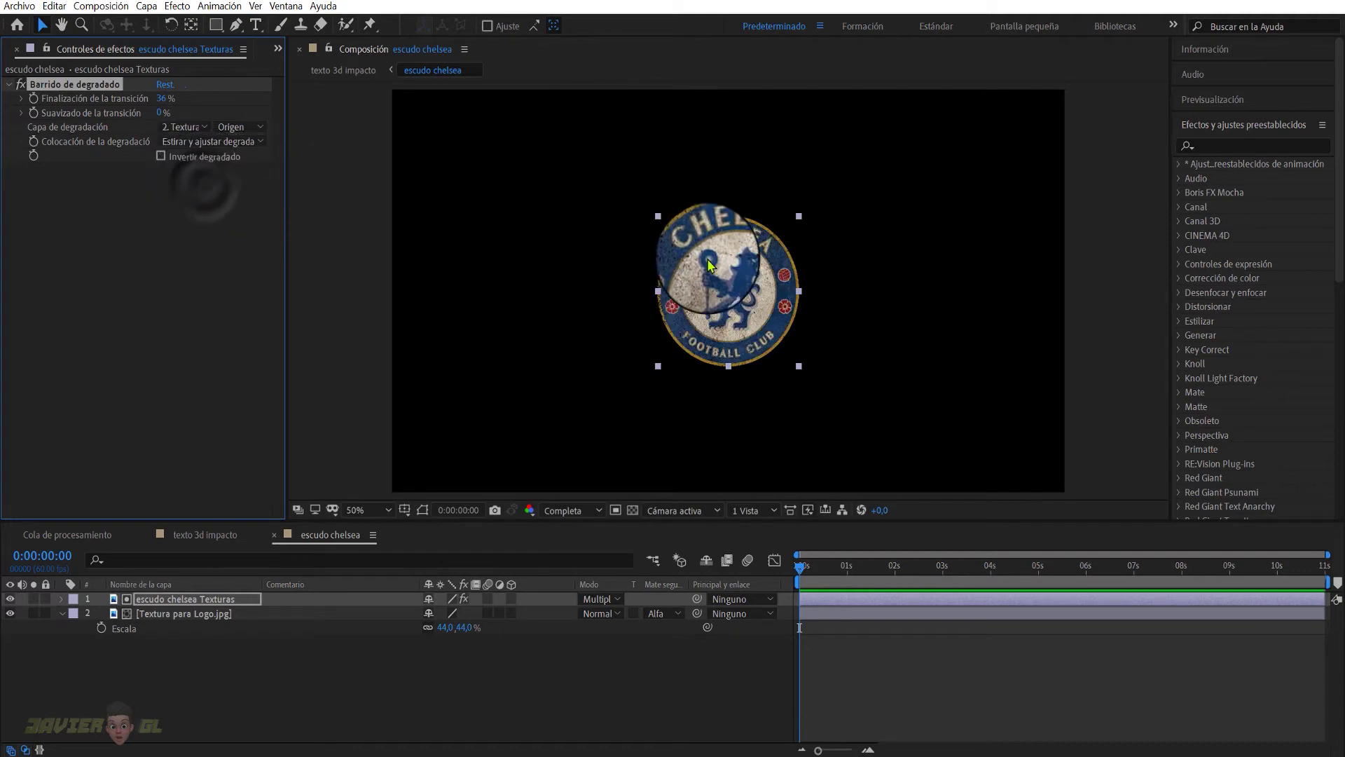
Step: Add an adjustment layer to the escudo chelsea composition and rename it DESPLAZAMIENTO
{"action": "left_click", "coordinate": [196, 685]}
{"action": "right_click", "coordinate": [198, 682]}
{"action": "mouse_move", "coordinate": [366, 517]}
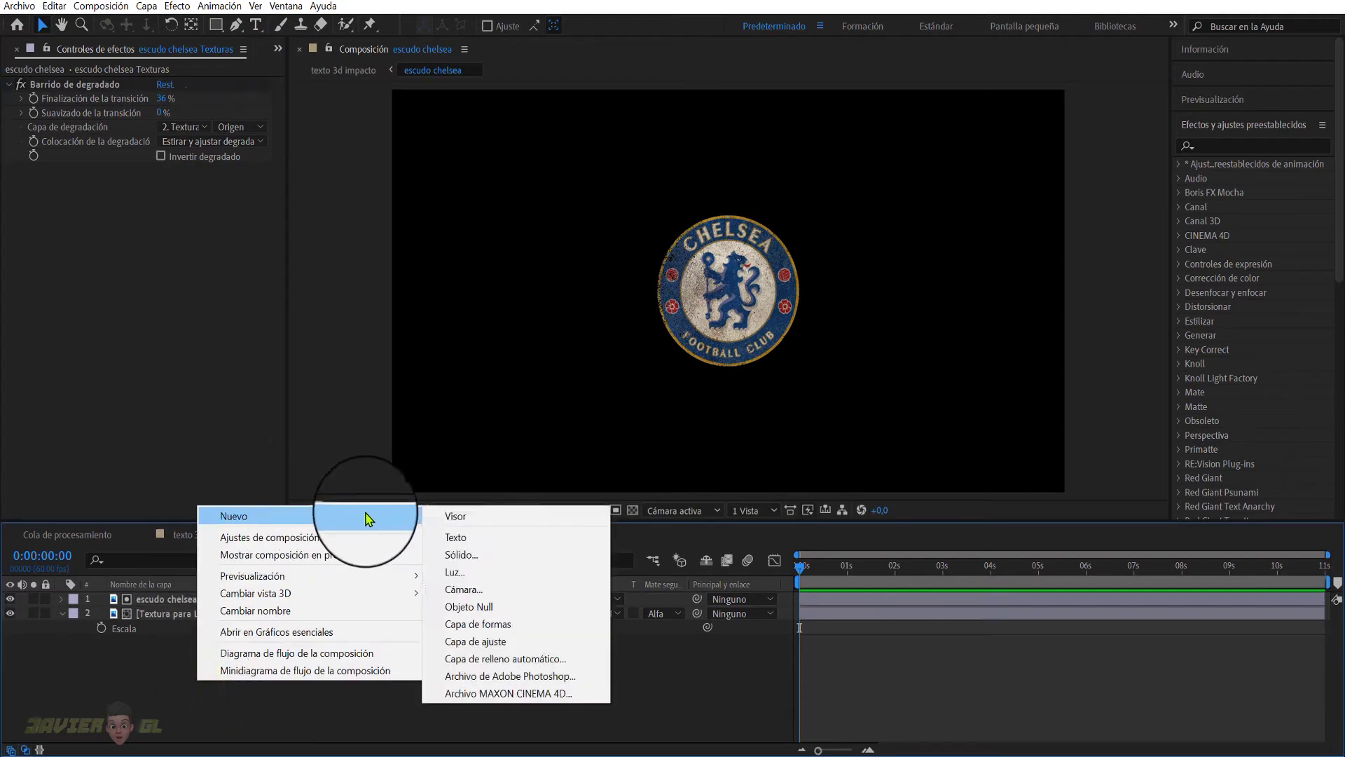
{"action": "left_click", "coordinate": [468, 643]}
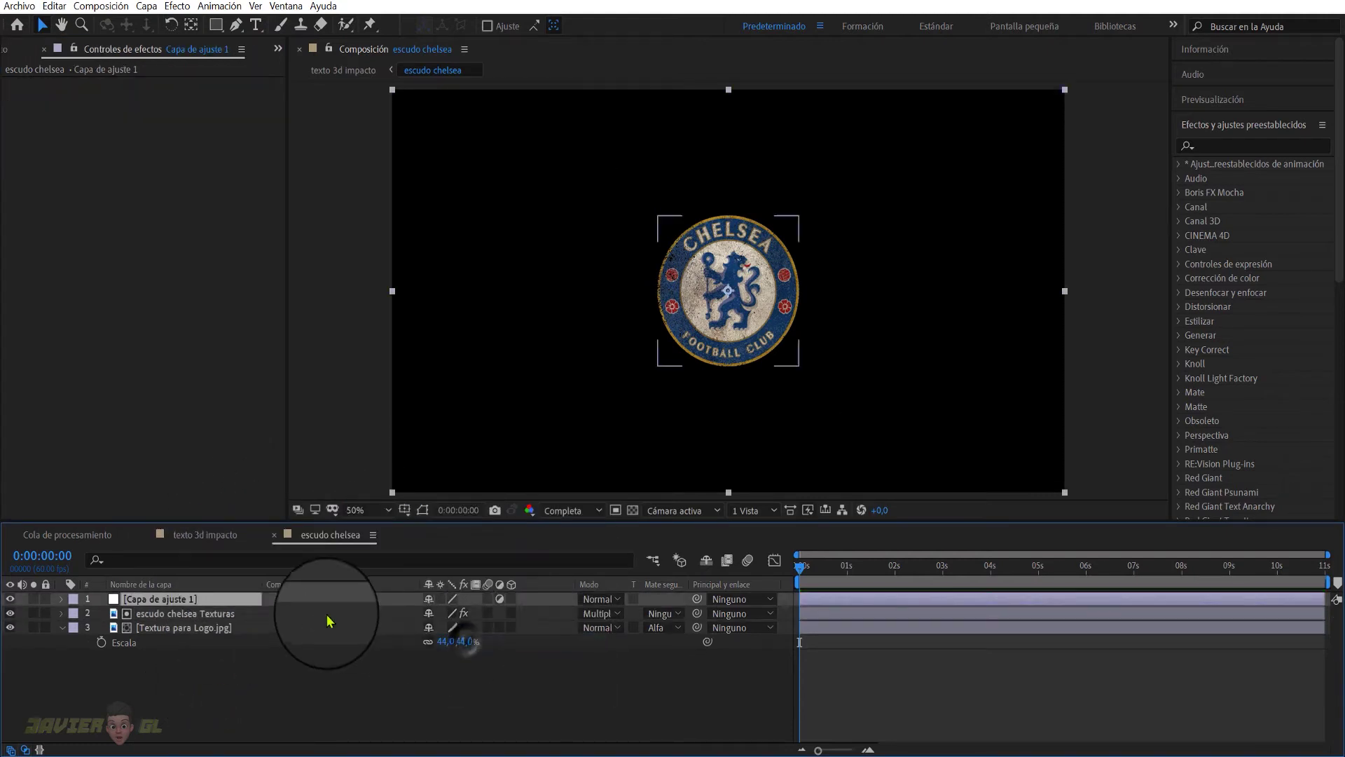
{"action": "right_click", "coordinate": [175, 599]}
{"action": "left_click", "coordinate": [197, 579]}
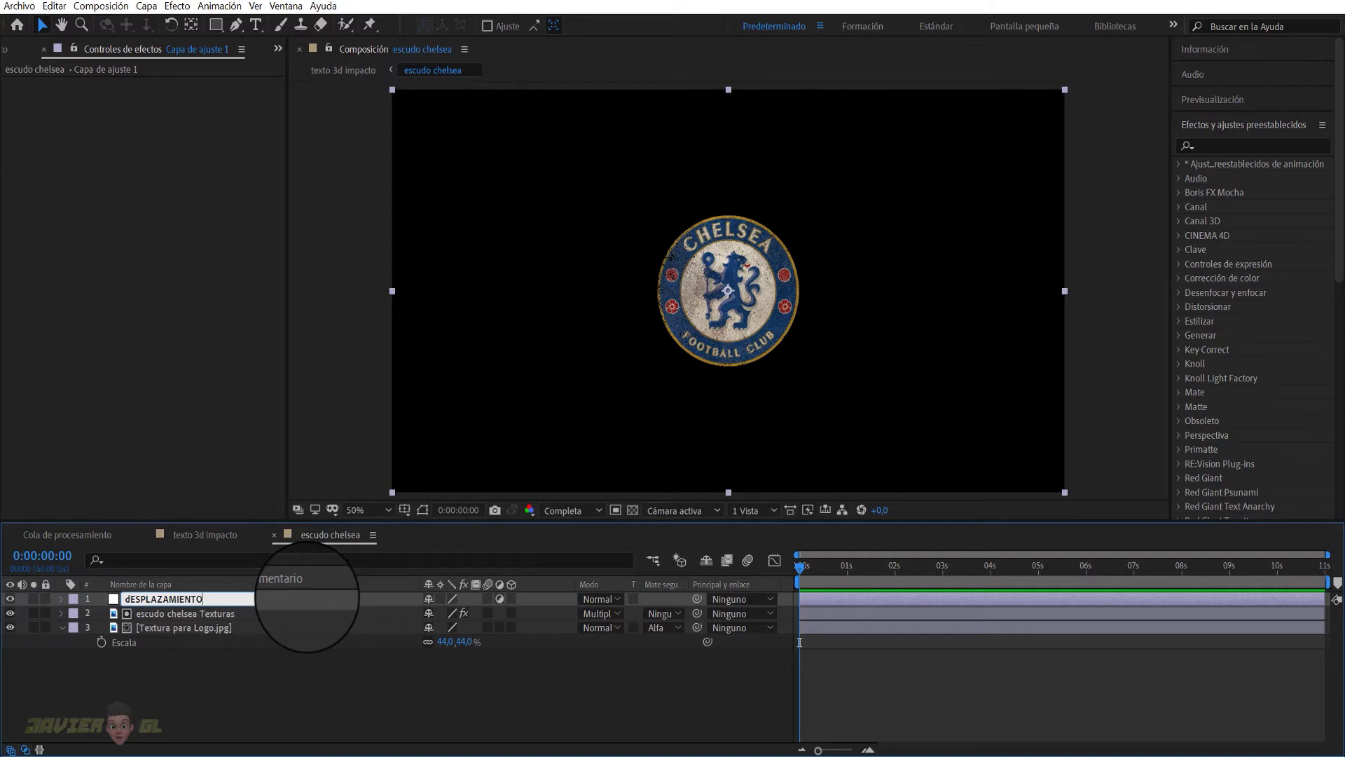
{"action": "type", "text": "E"}
{"action": "type", "text": "D"}
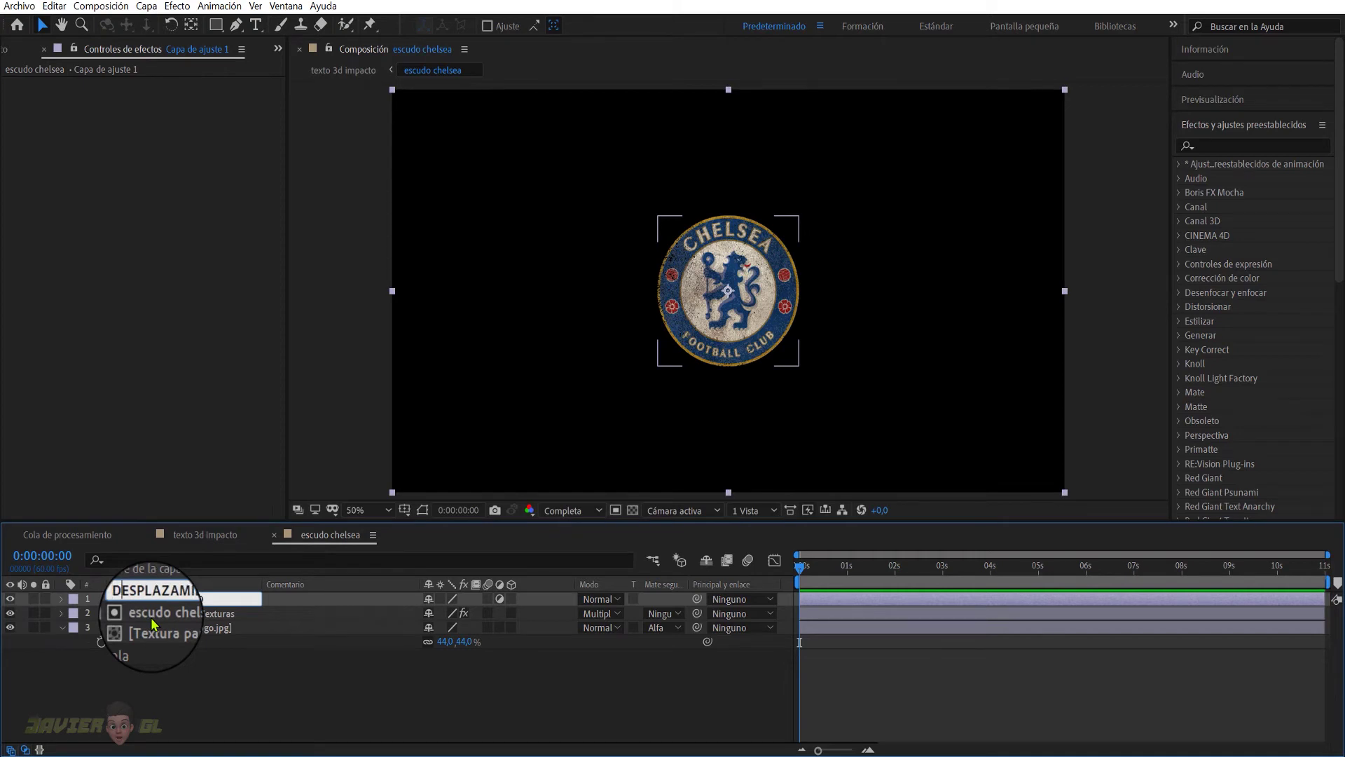
{"action": "key", "text": "Return"}
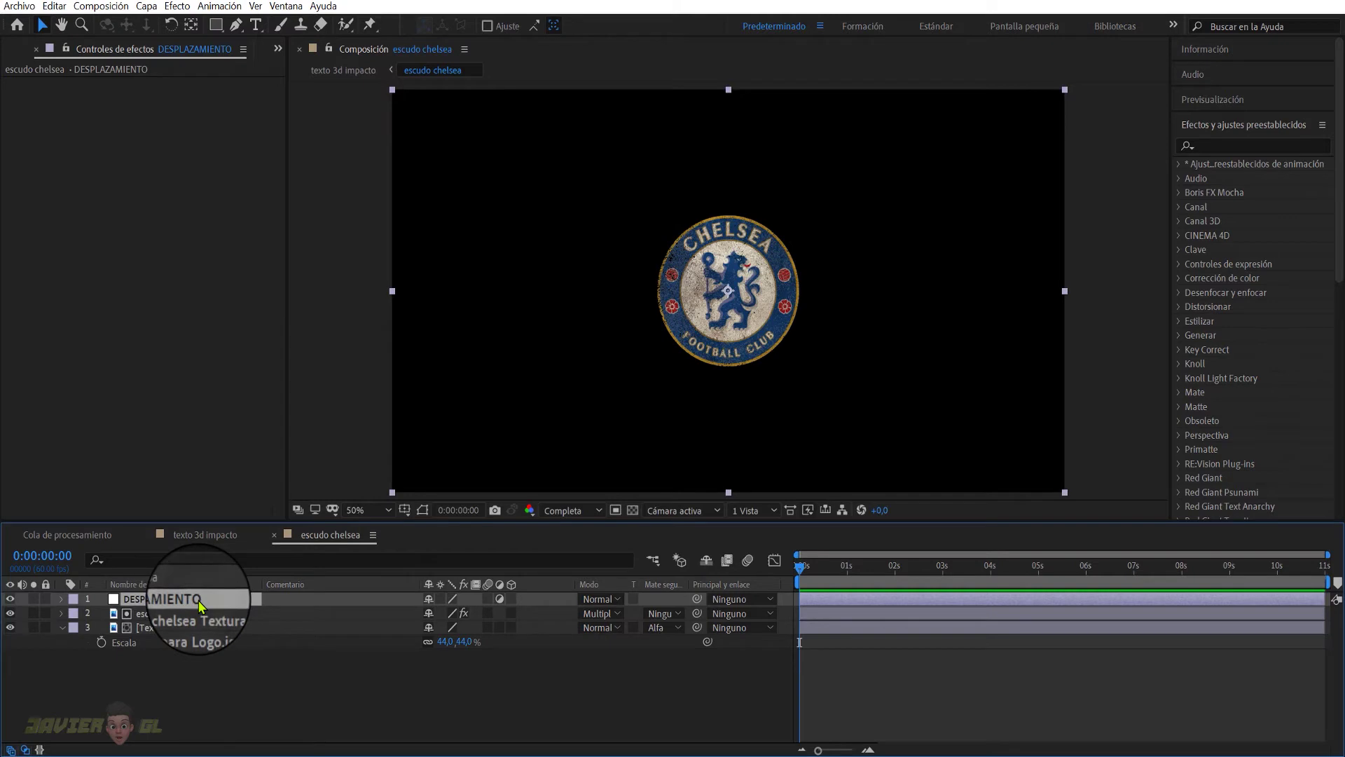
Step: Apply Desplazamiento turbulento to the DESPLAZAMIENTO layer with Nivel 40 and Tamaño 3
{"action": "key", "text": "ctrl+space"}
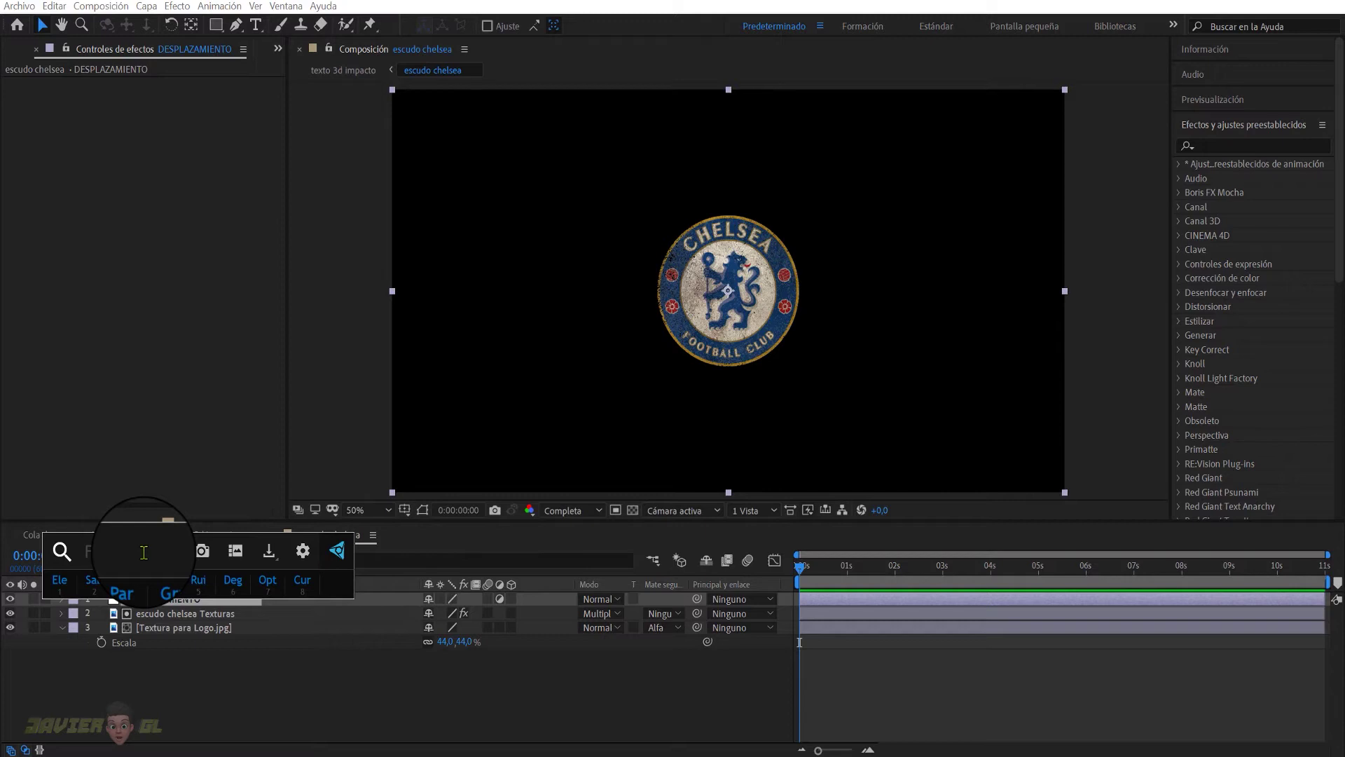
{"action": "type", "text": "desplazam"}
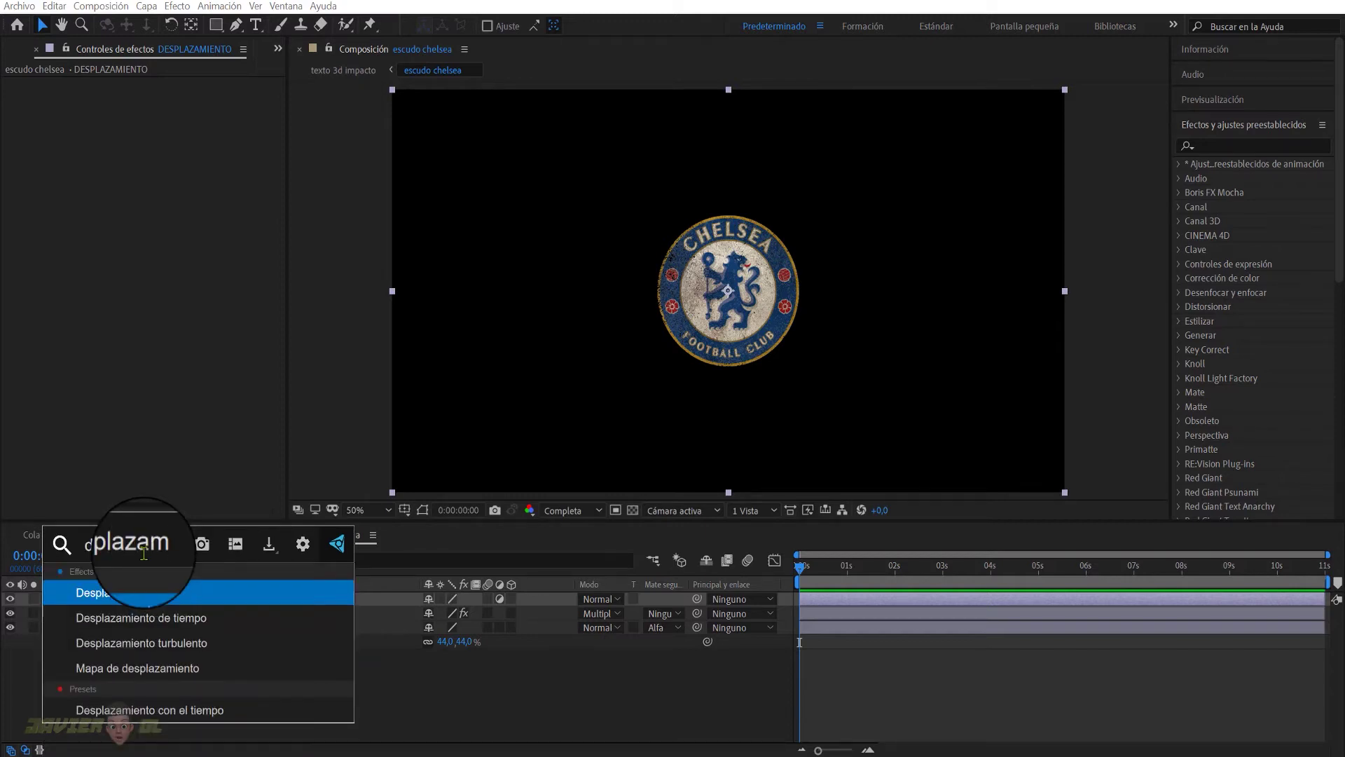
{"action": "left_click", "coordinate": [172, 642]}
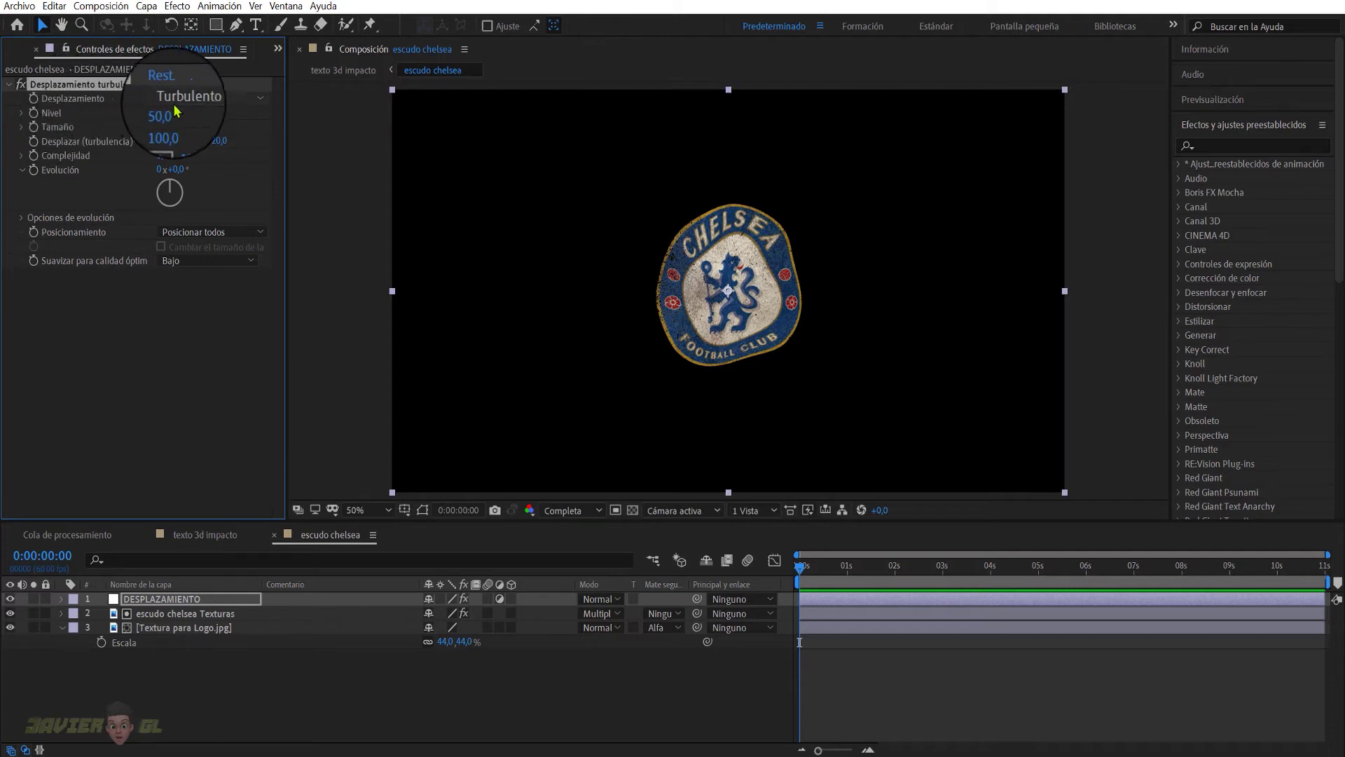
{"action": "left_click", "coordinate": [162, 114]}
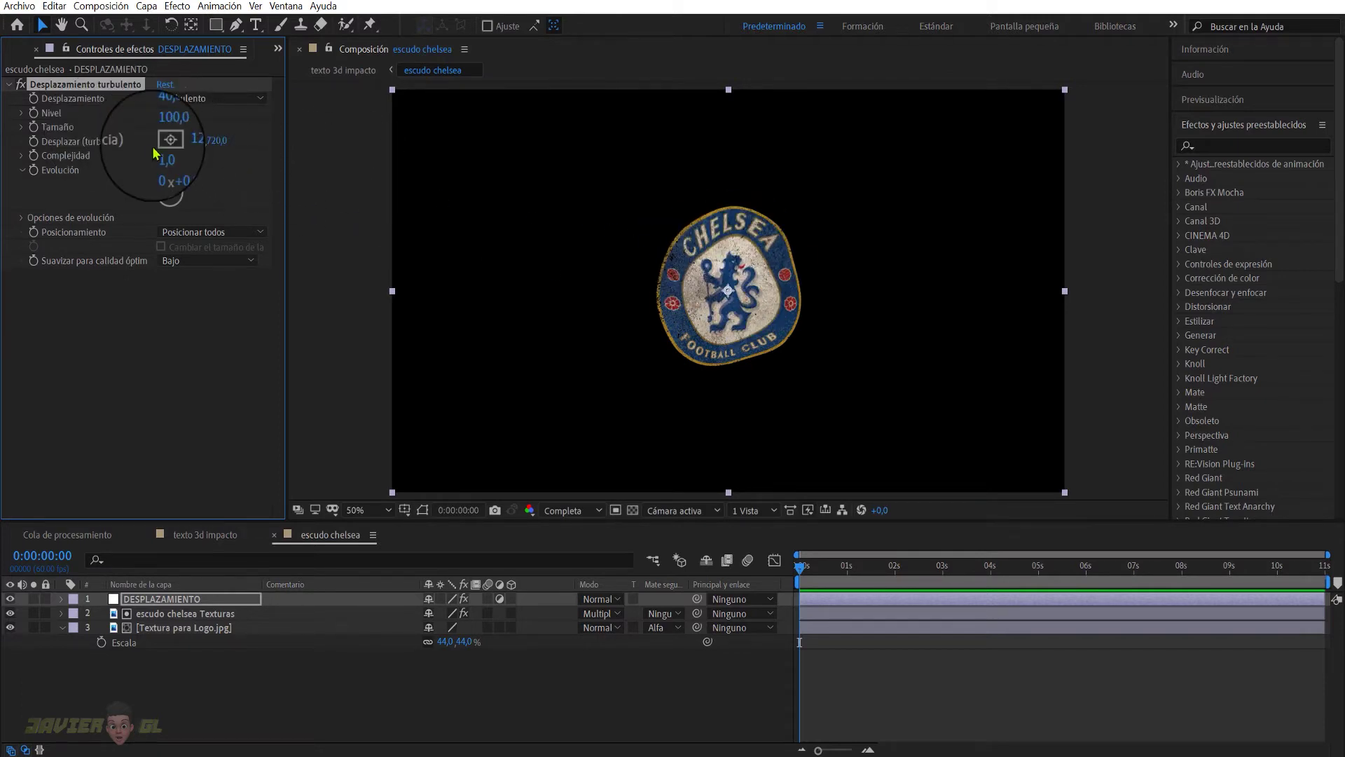
{"action": "left_click", "coordinate": [167, 127]}
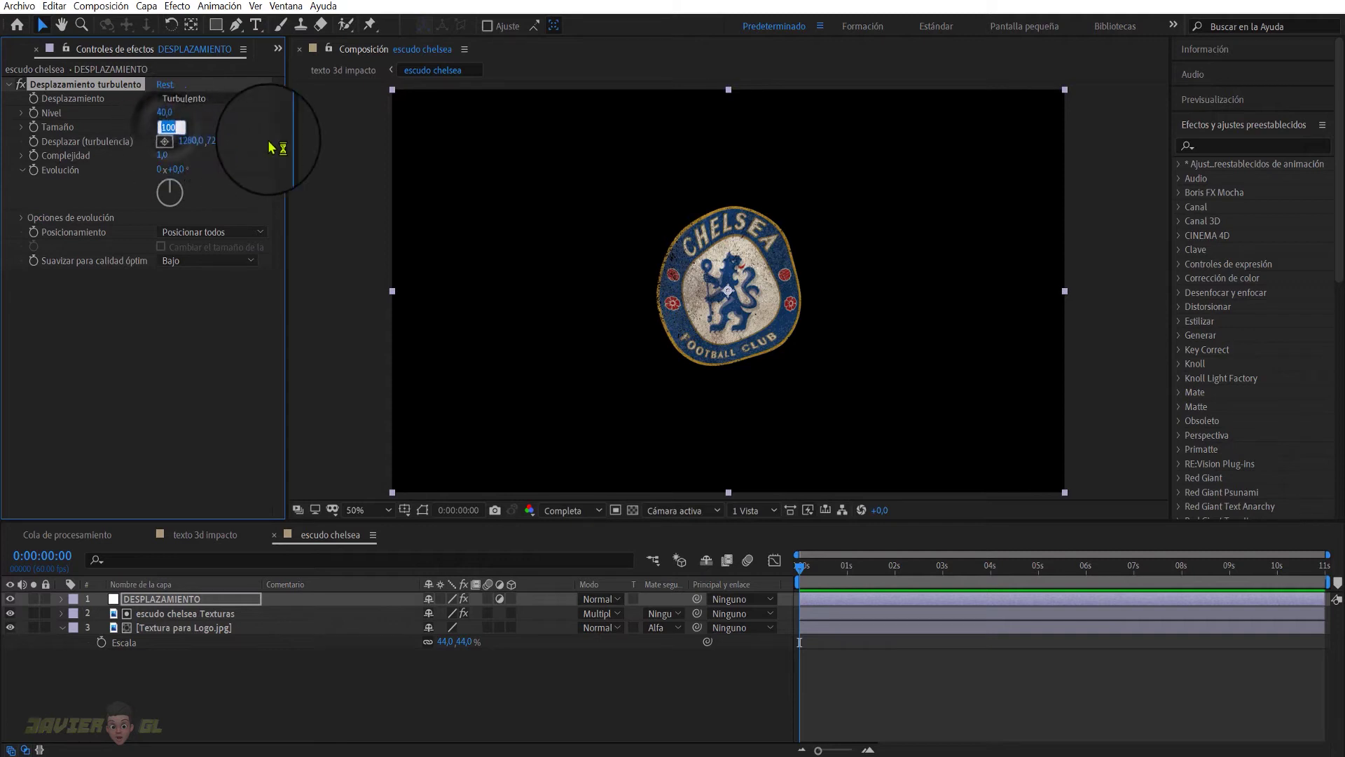
{"action": "key", "text": "Return"}
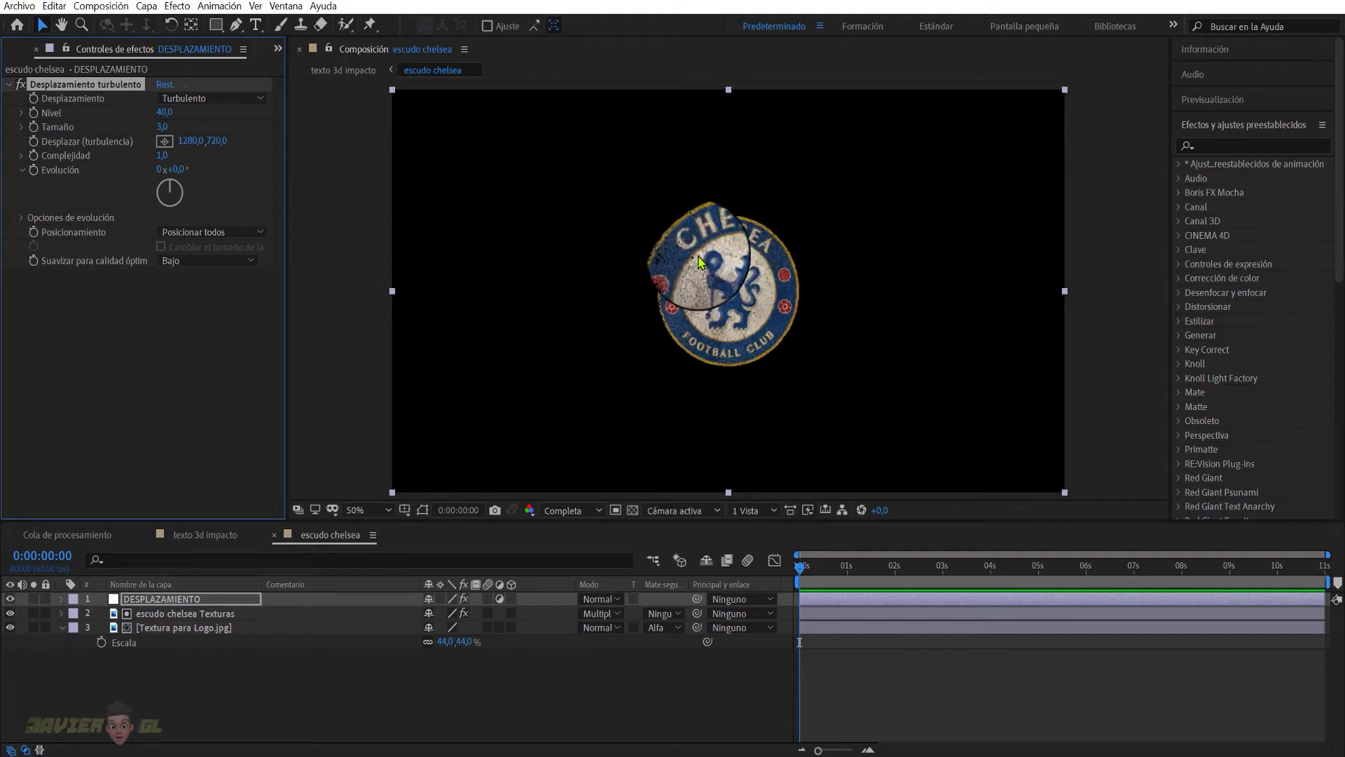
Step: Add the Inglete y relieve layer style to the escudo chelsea Texturas layer
{"action": "left_click", "coordinate": [568, 613]}
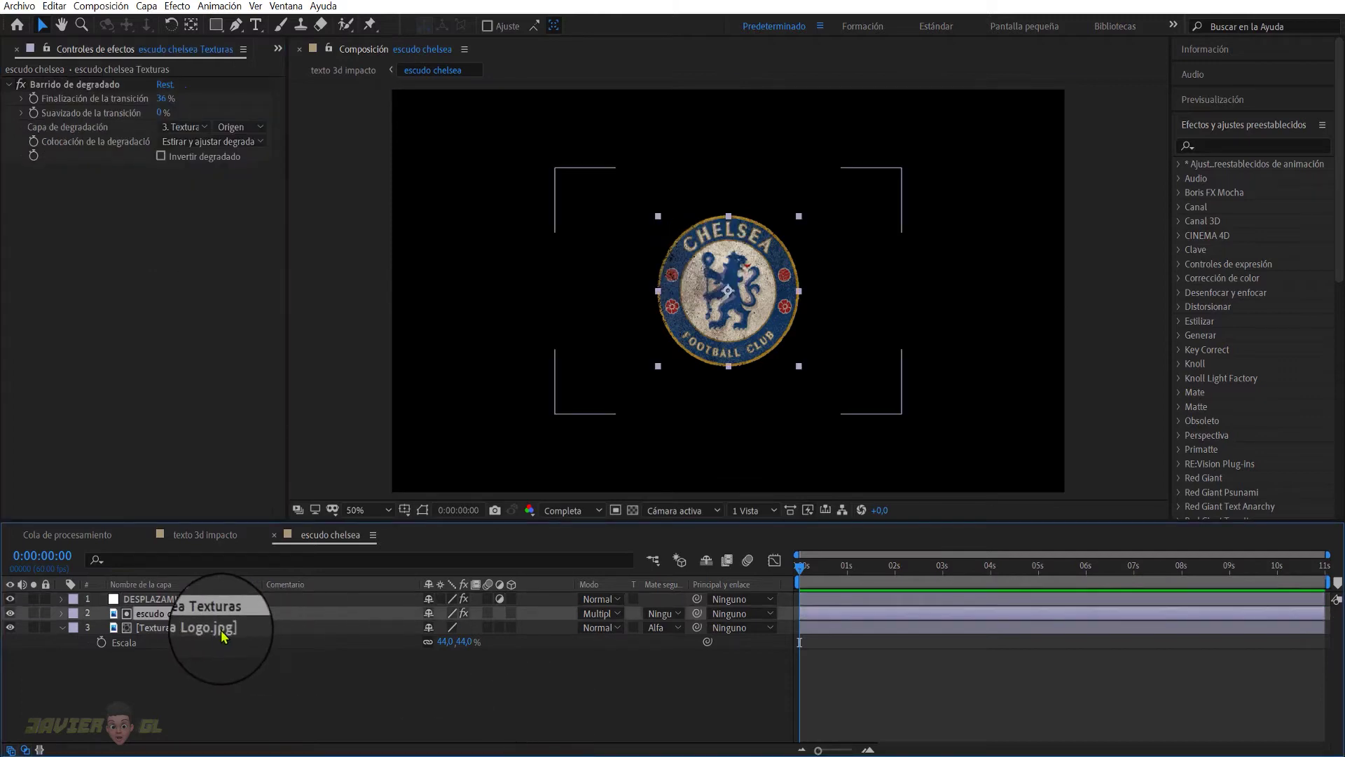
{"action": "right_click", "coordinate": [175, 612]}
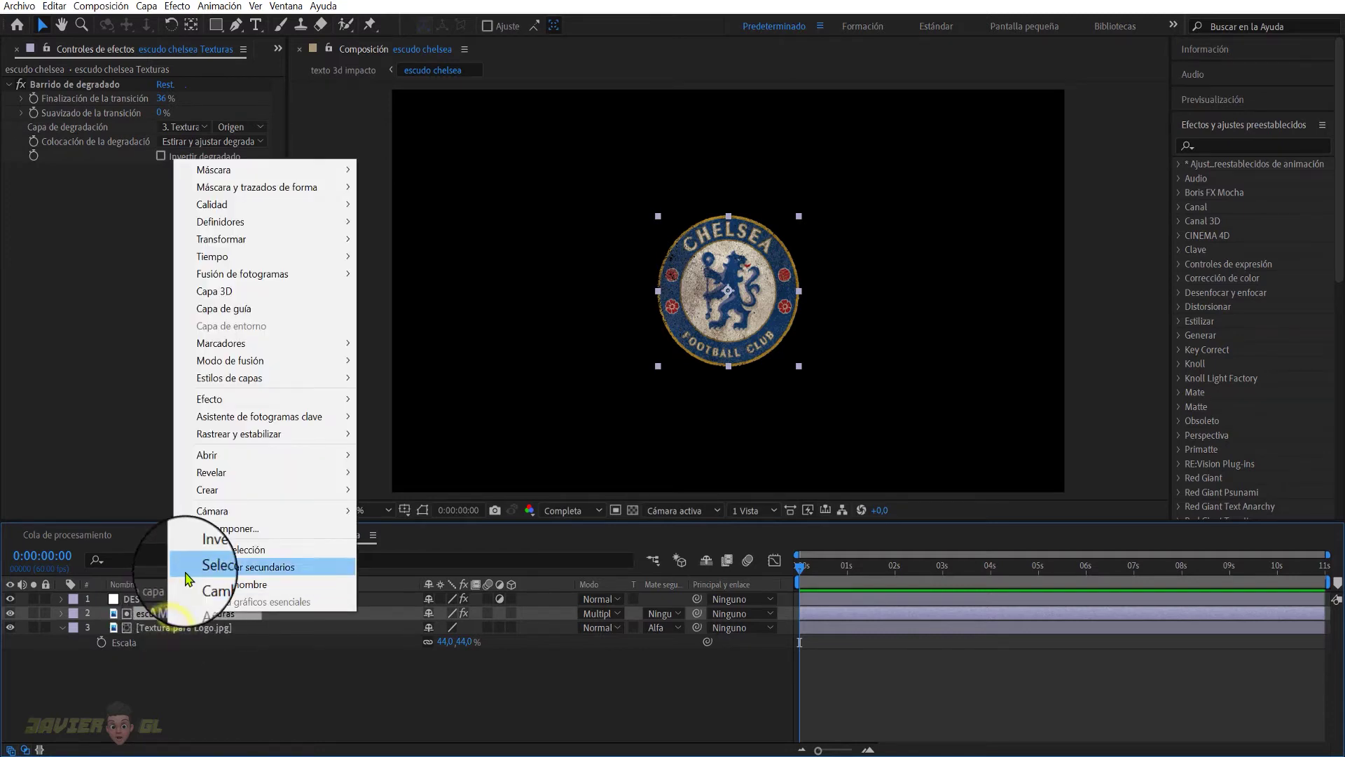
{"action": "mouse_move", "coordinate": [259, 379]}
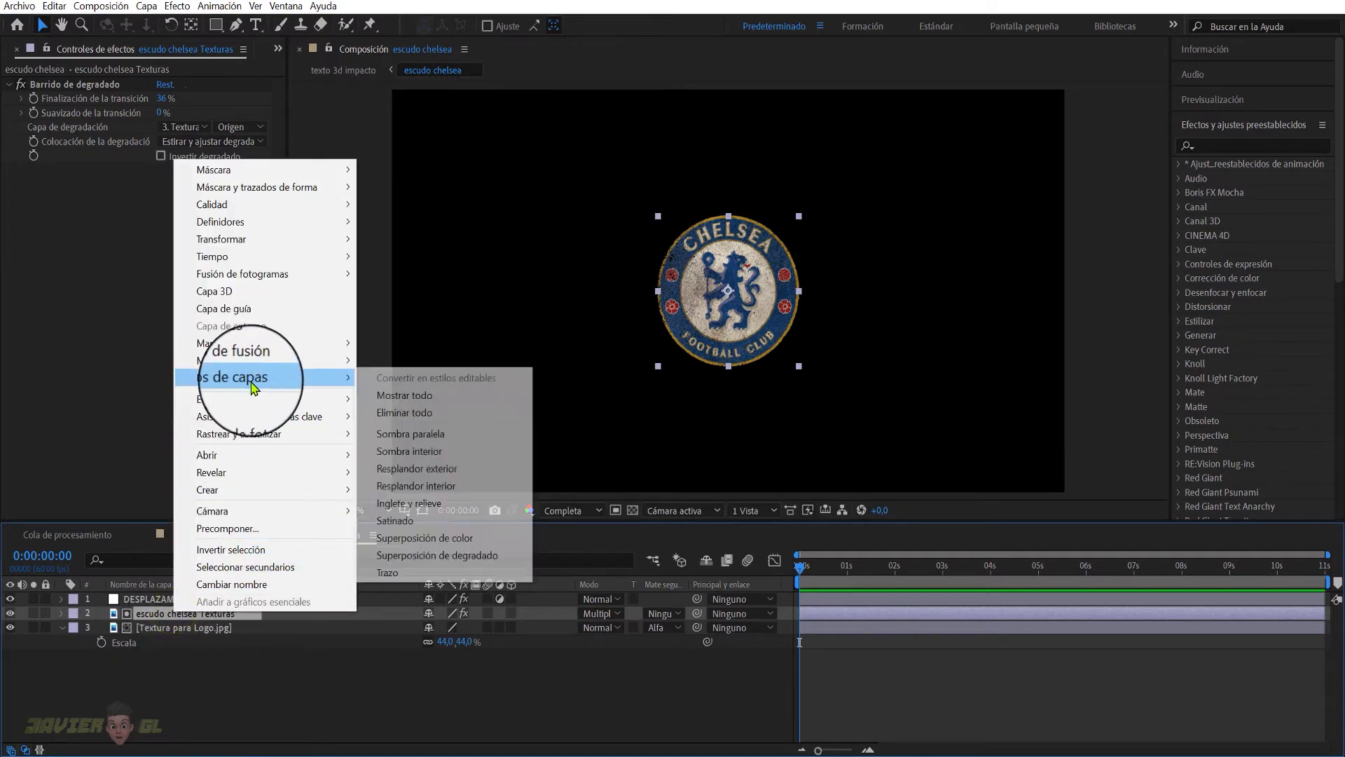
{"action": "left_click", "coordinate": [423, 504]}
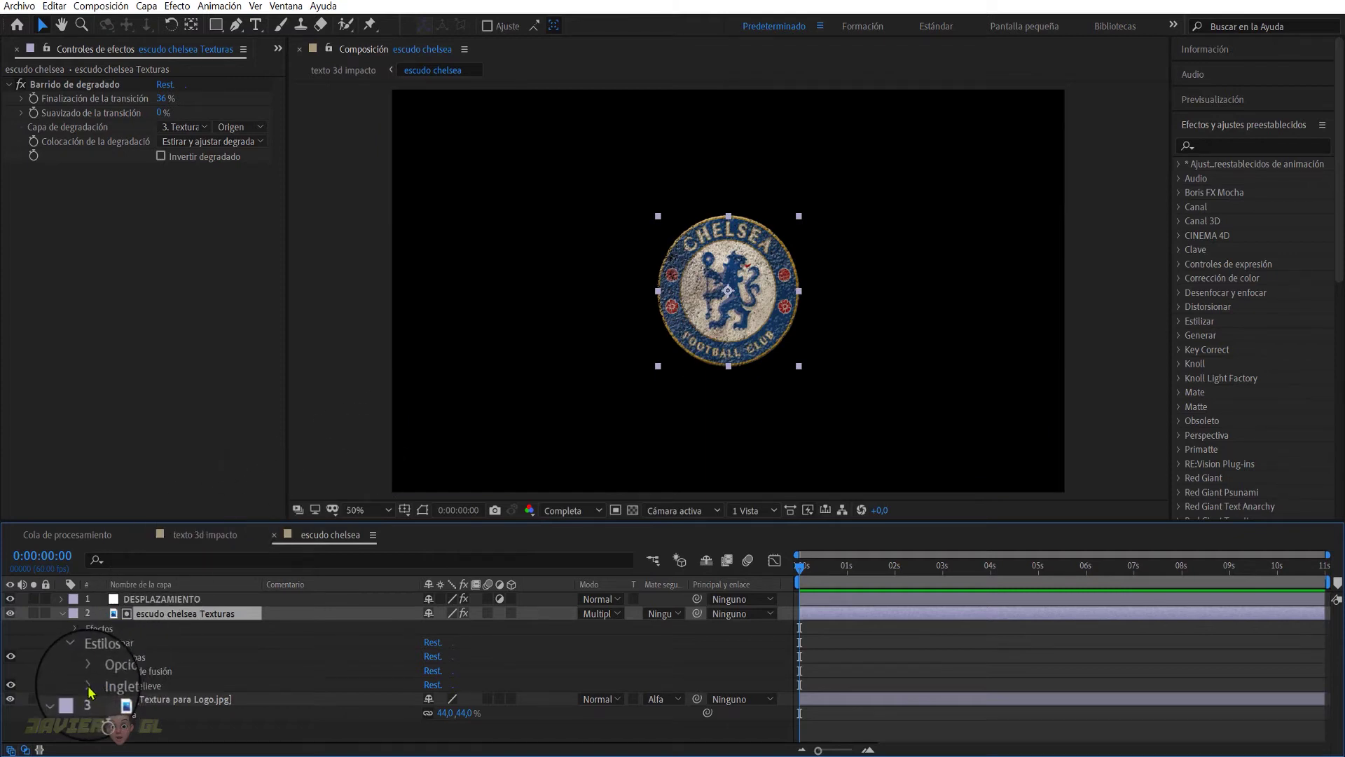
Step: Set the Inglete y relieve style's size to 3 and its highlight opacity to 50%
{"action": "left_click", "coordinate": [89, 689]}
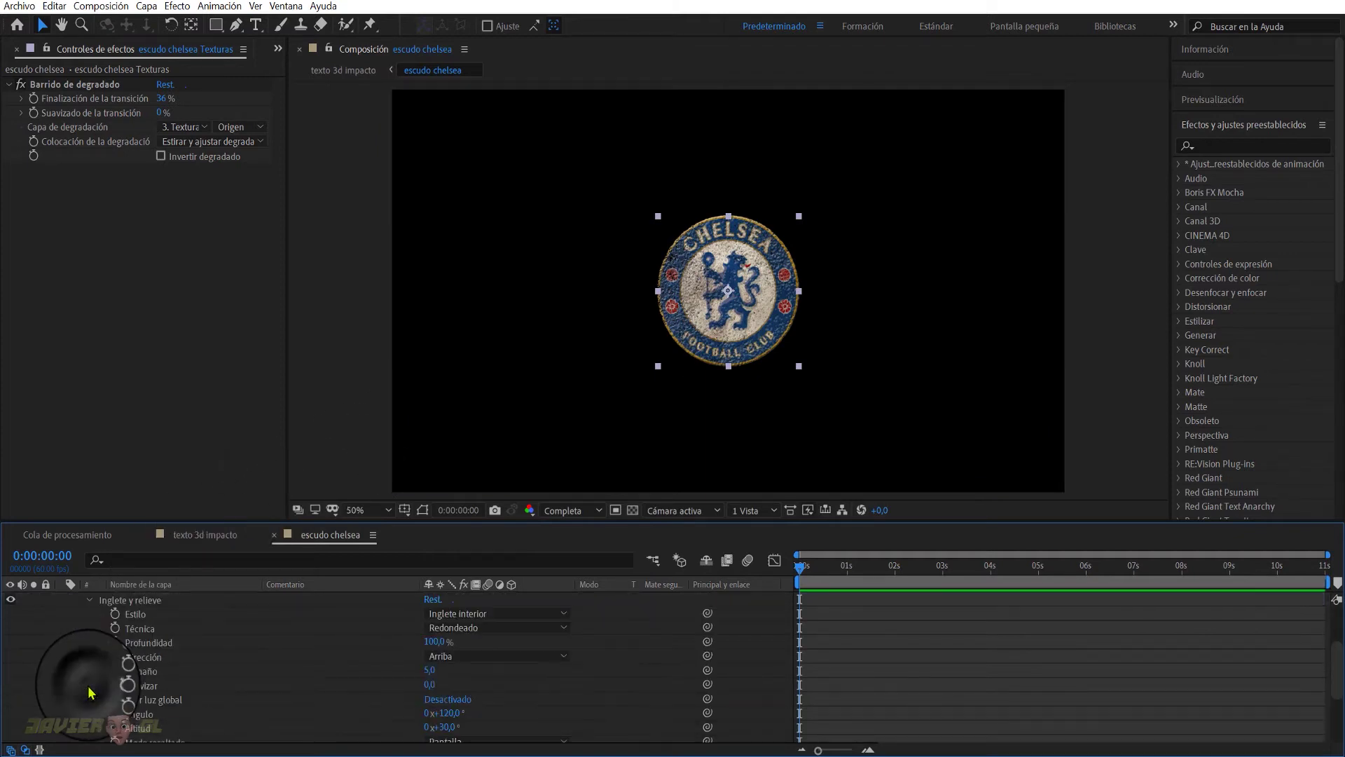
{"action": "left_click", "coordinate": [429, 669]}
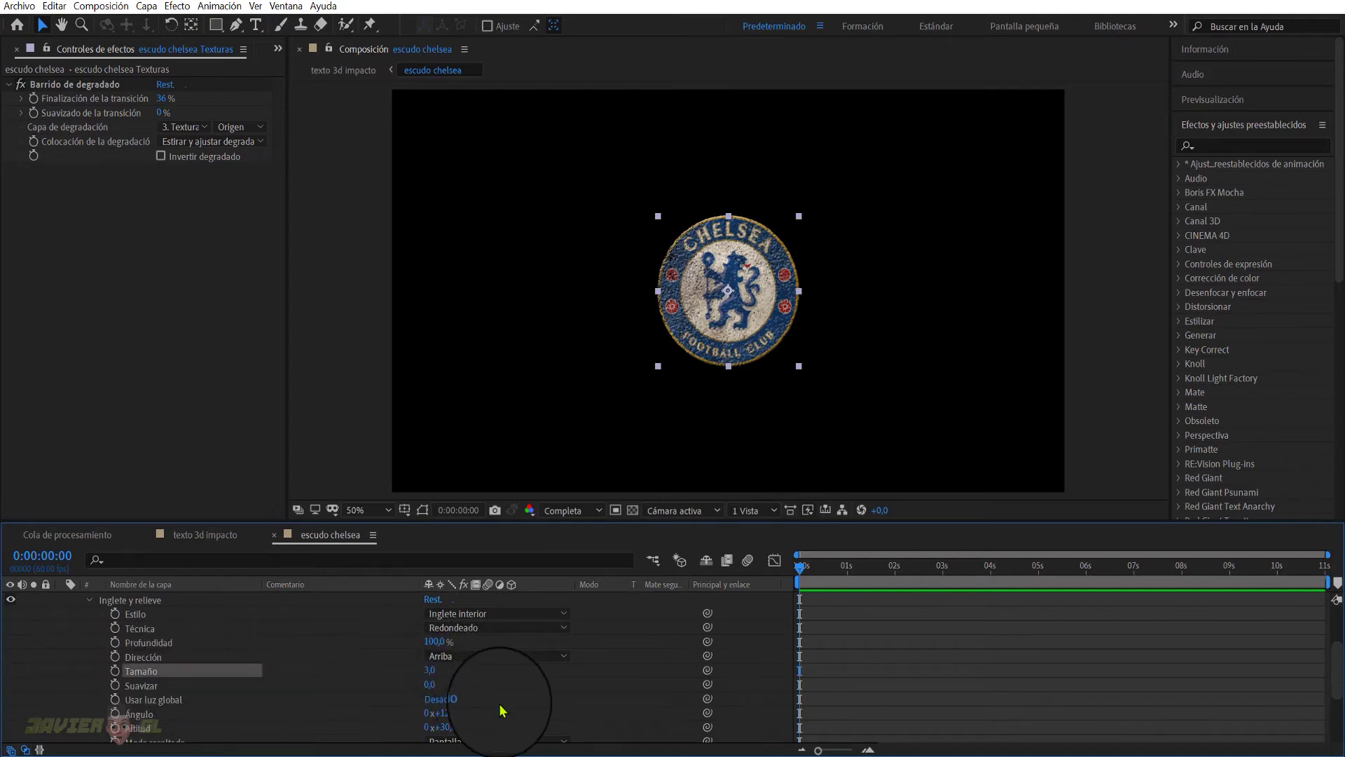
{"action": "scroll", "coordinate": [420, 711], "scroll_direction": "down", "scroll_amount": 3}
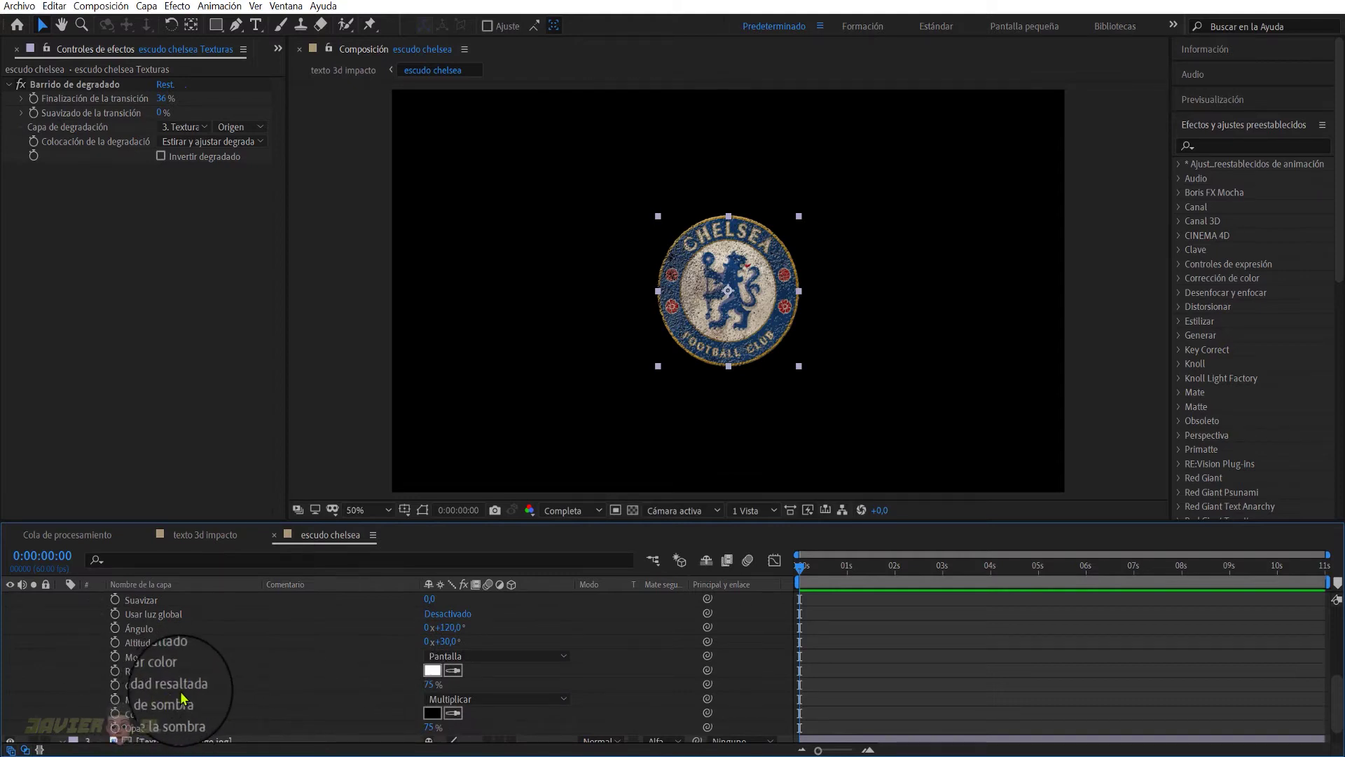
{"action": "left_click", "coordinate": [429, 684]}
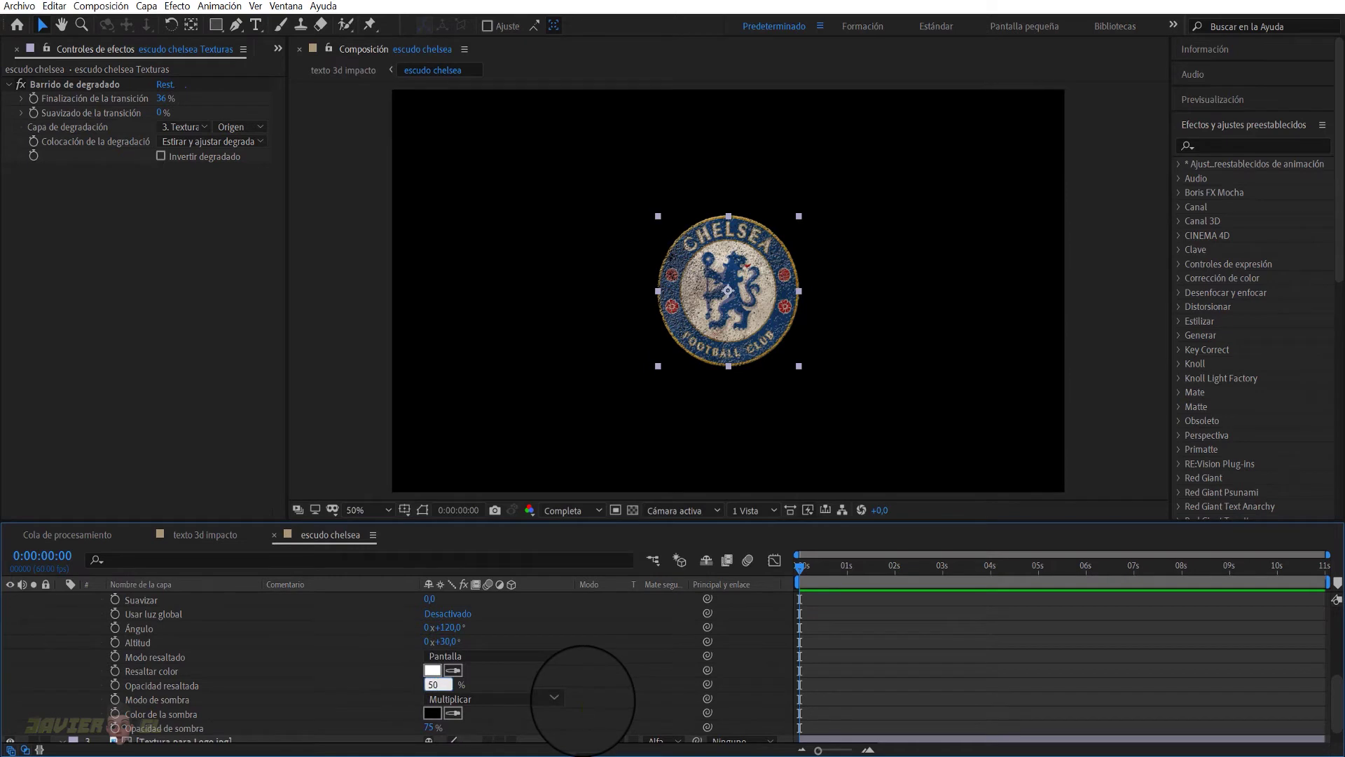
{"action": "scroll", "coordinate": [225, 675], "scroll_direction": "up", "scroll_amount": 3}
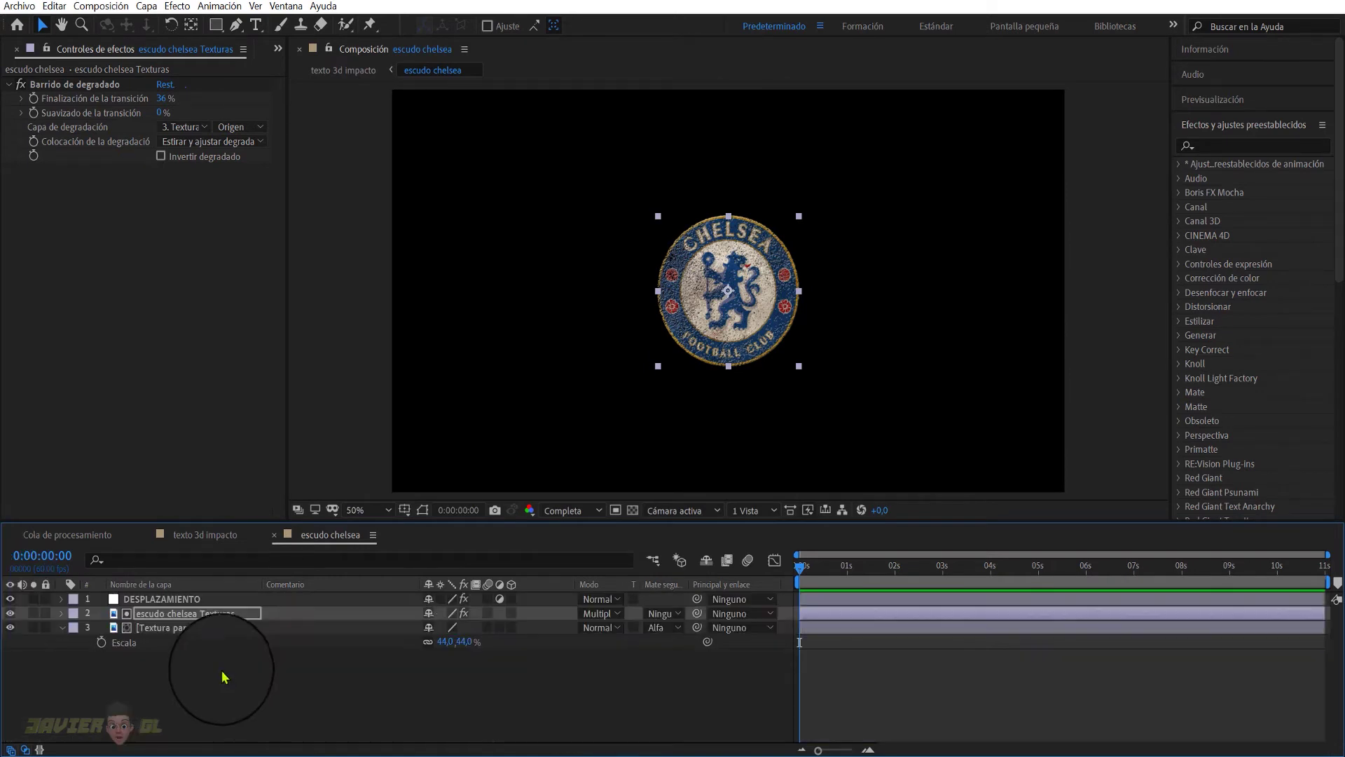
Step: Return to the texto 3d impacto composition and make the escudo chelsea and Background.jpg layers 3D
{"action": "left_click", "coordinate": [208, 535]}
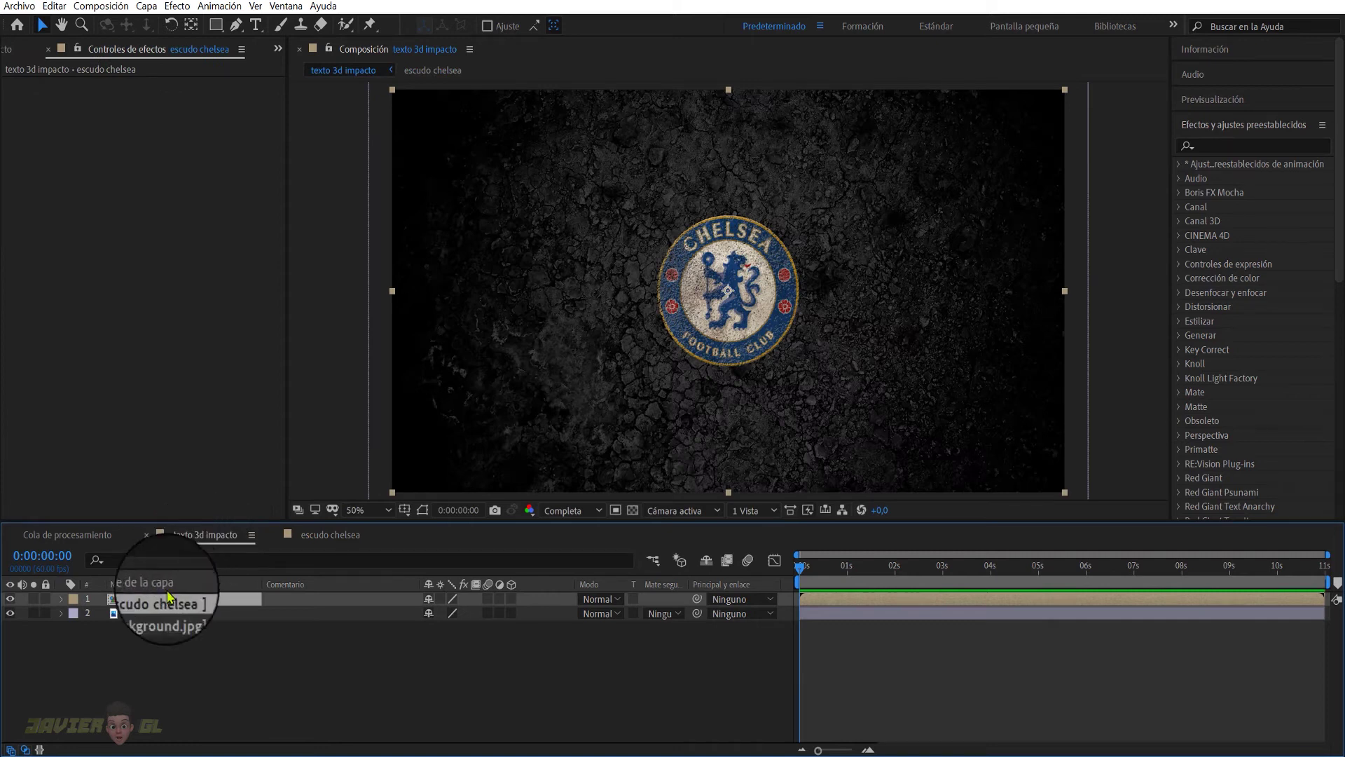
{"action": "left_click", "coordinate": [511, 599]}
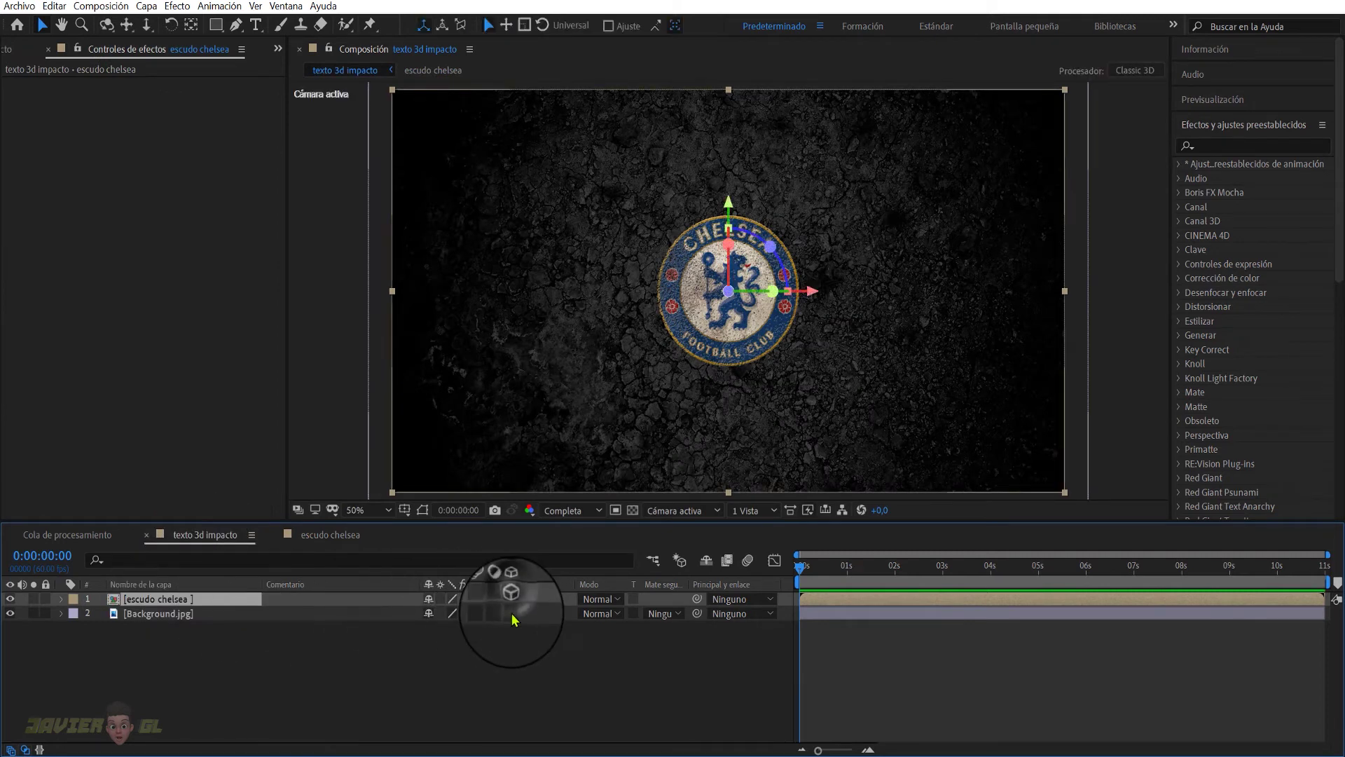
{"action": "left_click", "coordinate": [511, 614]}
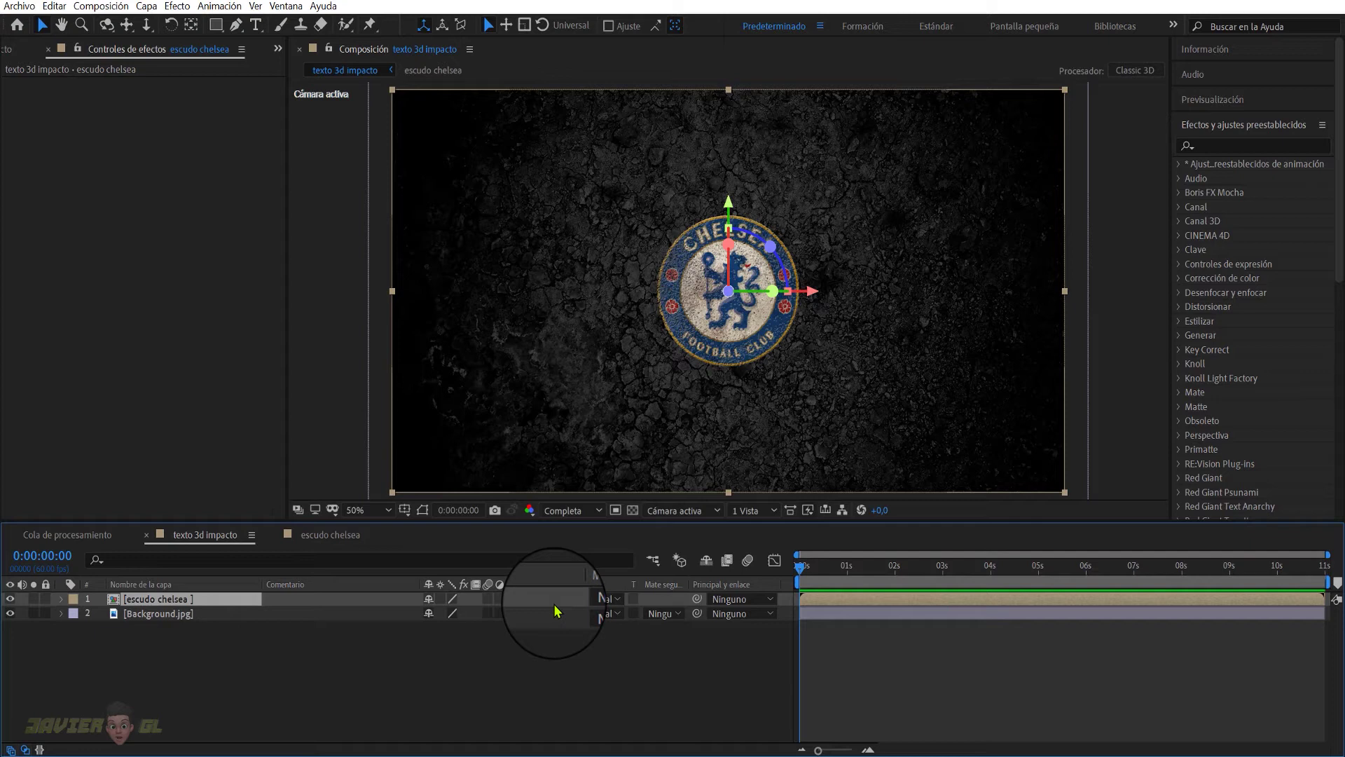
Step: Animate the escudo chelsea layer's Posición with a keyframe at 0:00:00:59 and an earlier one at 0:00:00:33 with Z at about -3612
{"action": "key", "text": "p"}
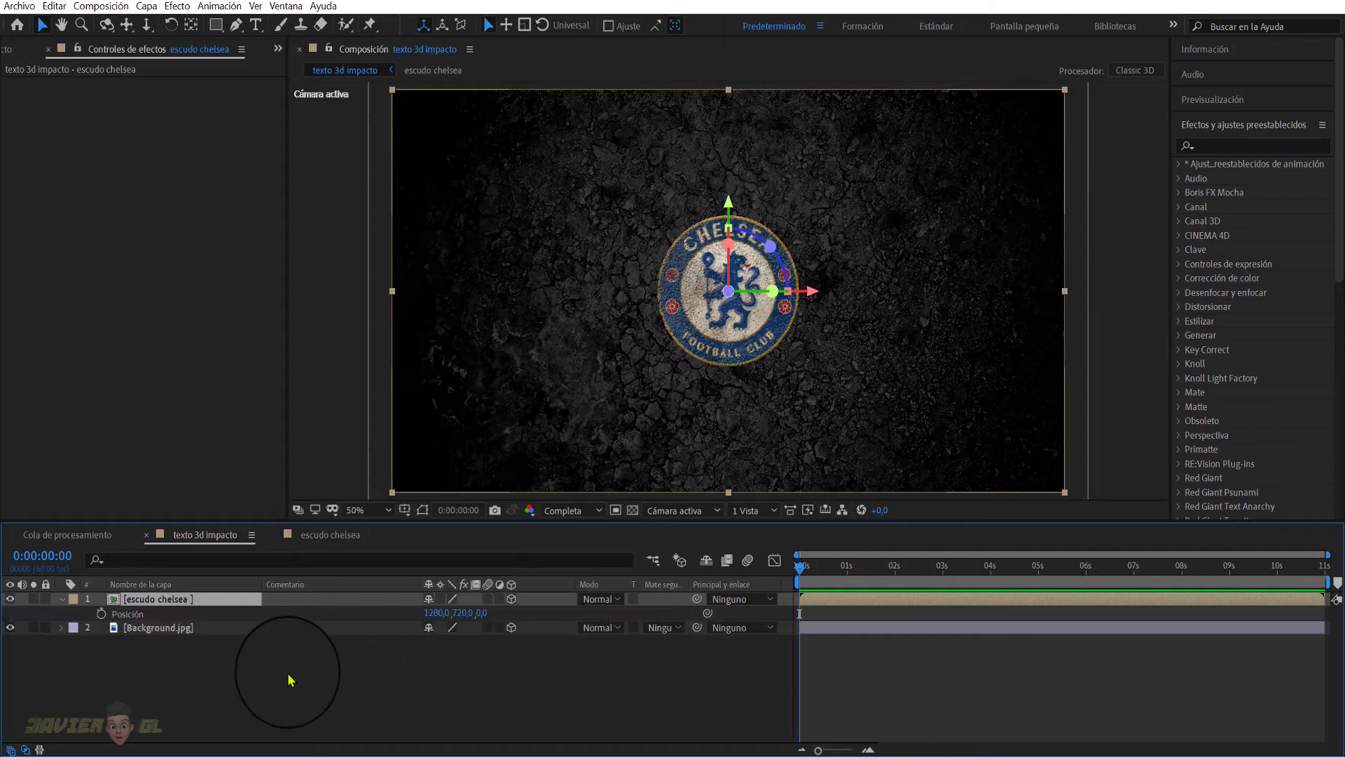
{"action": "left_click_drag", "start_coordinate": [805, 575], "coordinate": [850, 579]}
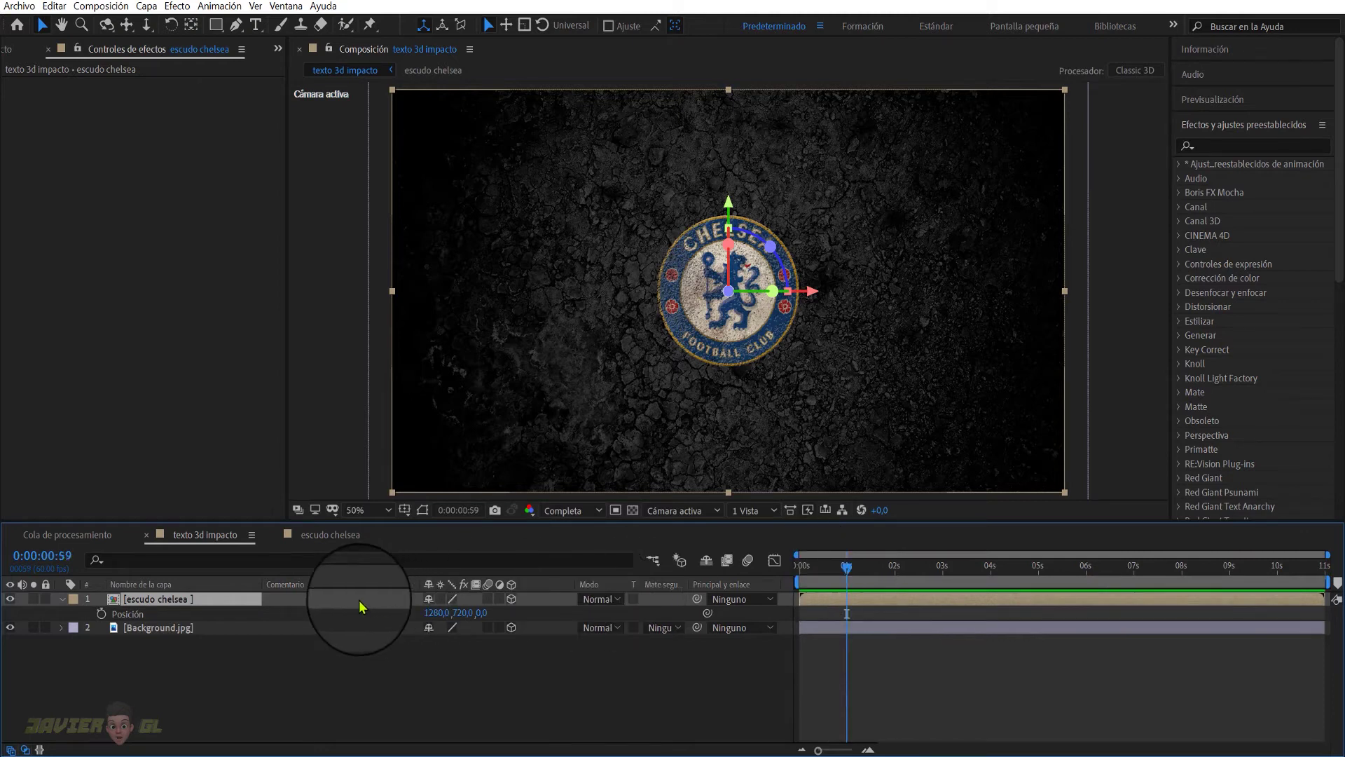
{"action": "left_click", "coordinate": [102, 614]}
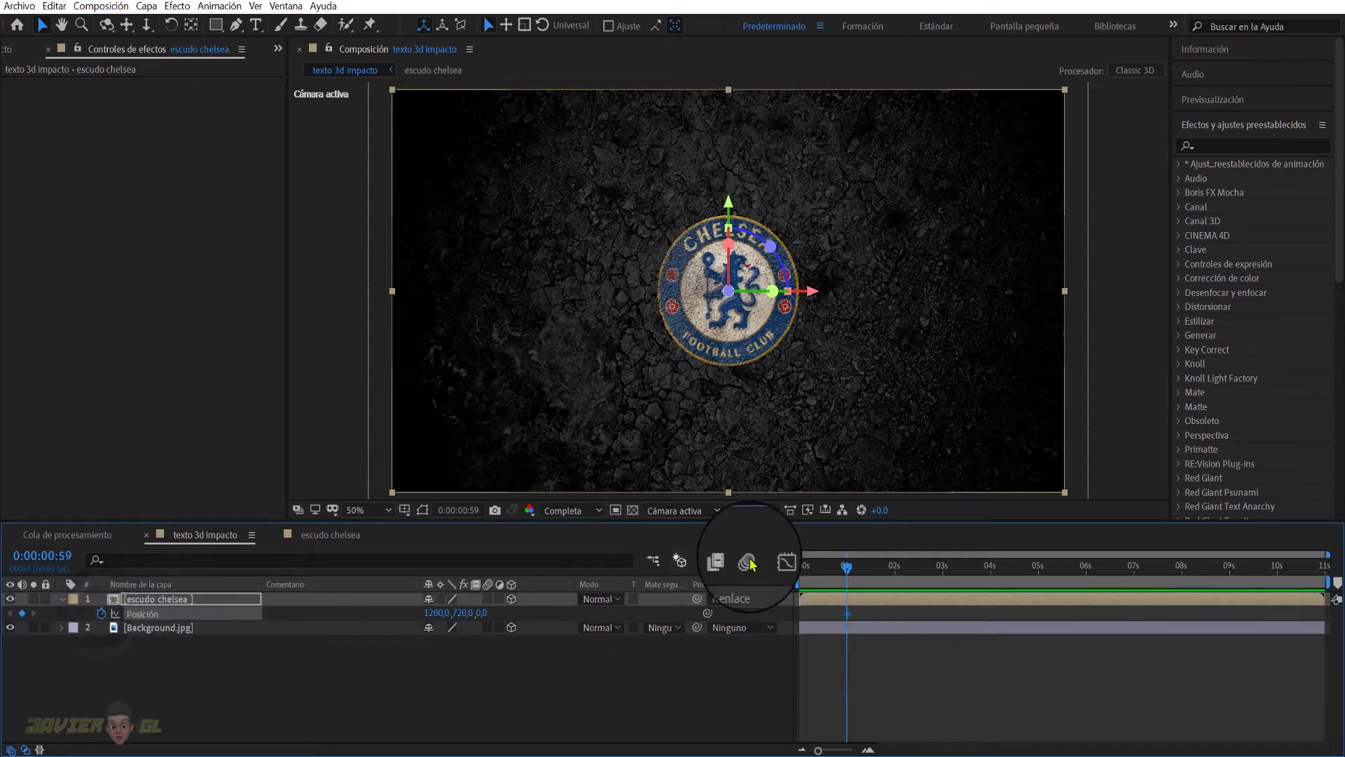
{"action": "left_click_drag", "start_coordinate": [843, 567], "coordinate": [826, 570]}
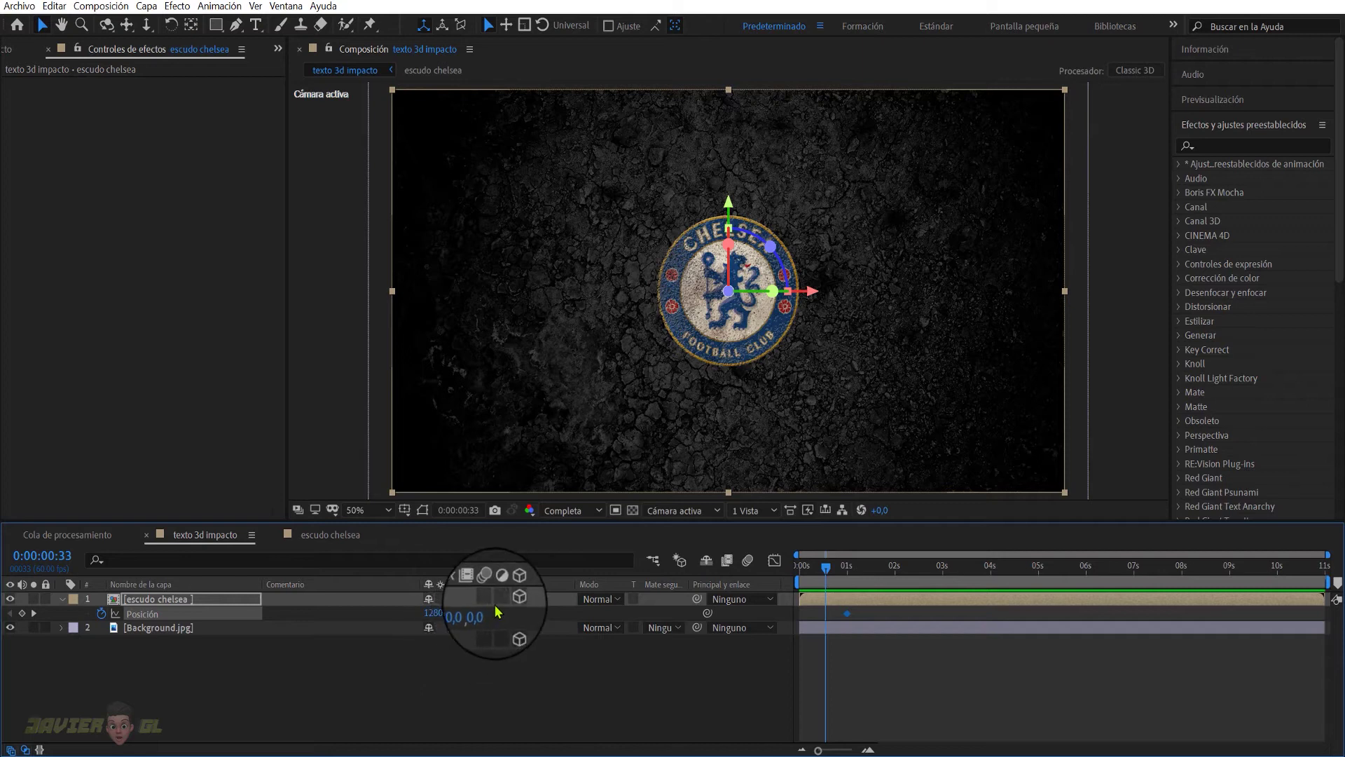
{"action": "left_click_drag", "start_coordinate": [488, 617], "coordinate": [293, 651]}
{"action": "left_click_drag", "start_coordinate": [436, 617], "coordinate": [492, 621]}
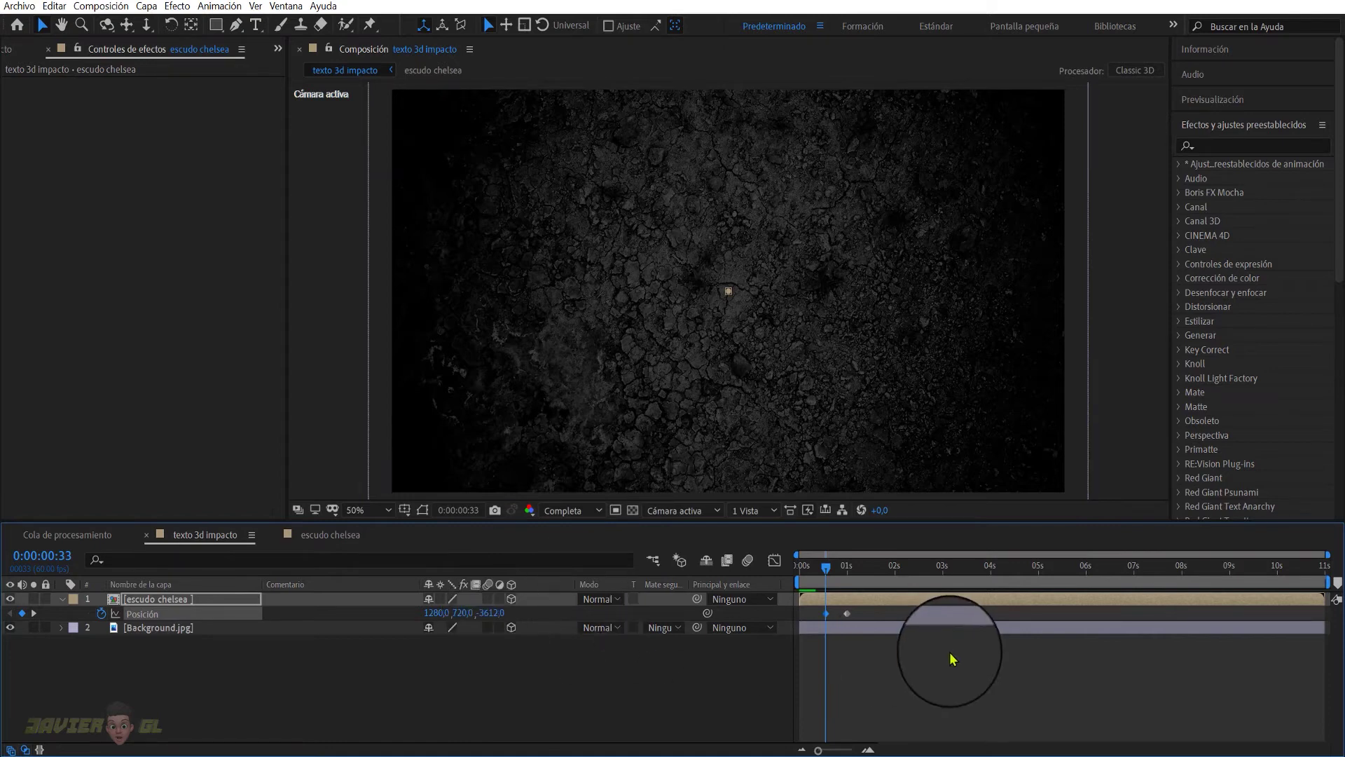
Step: Reshape the speed graph of both Posición keyframes so the crest starts slowly and accelerates sharply into the final keyframe
{"action": "left_click", "coordinate": [848, 616]}
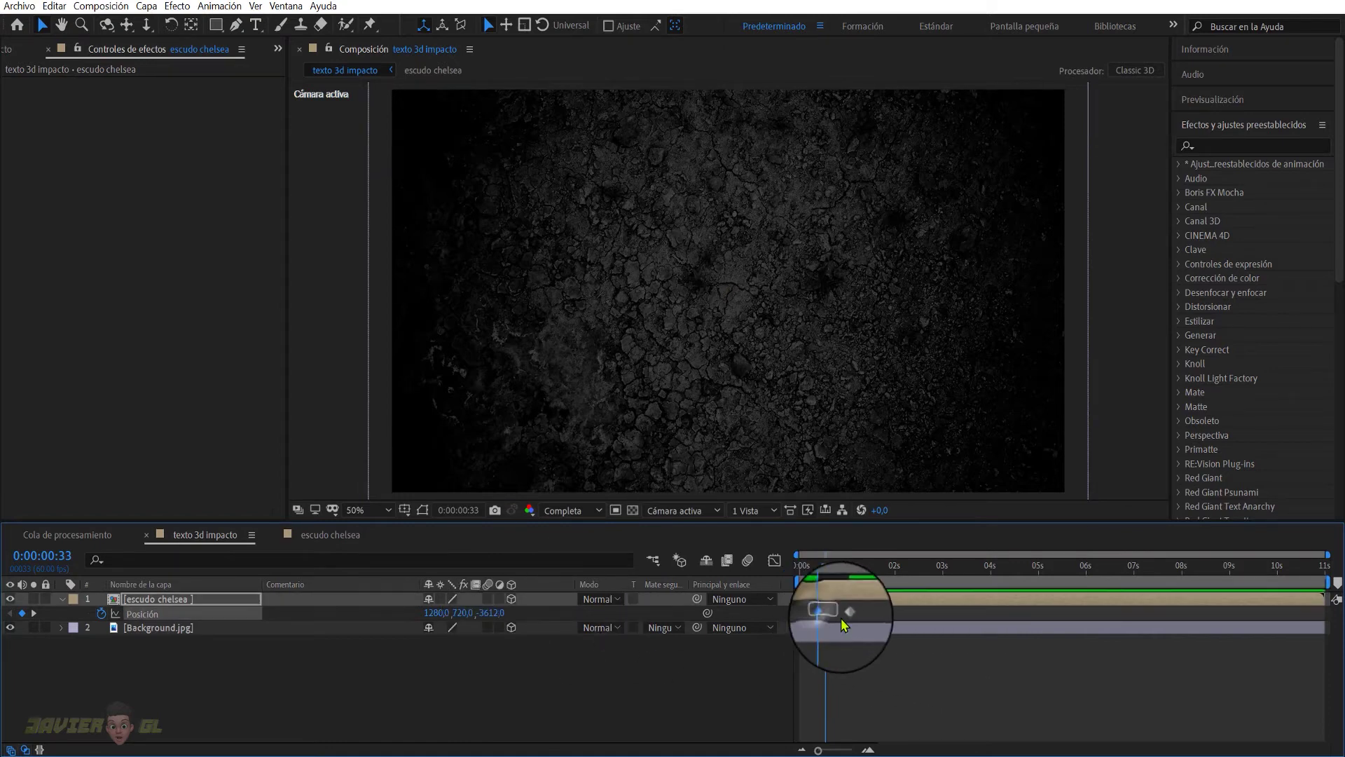
{"action": "left_click", "coordinate": [774, 565]}
{"action": "left_click", "coordinate": [807, 564]}
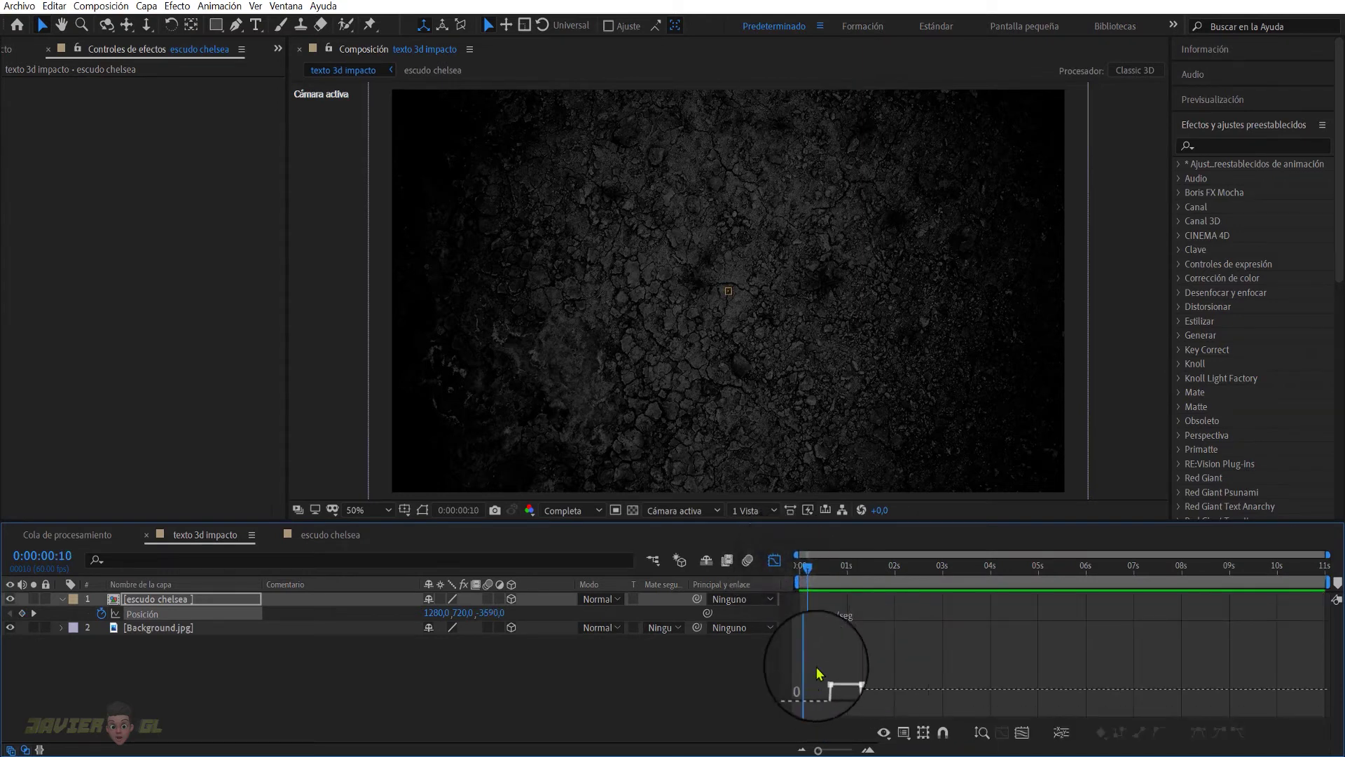
{"action": "left_click", "coordinate": [820, 683]}
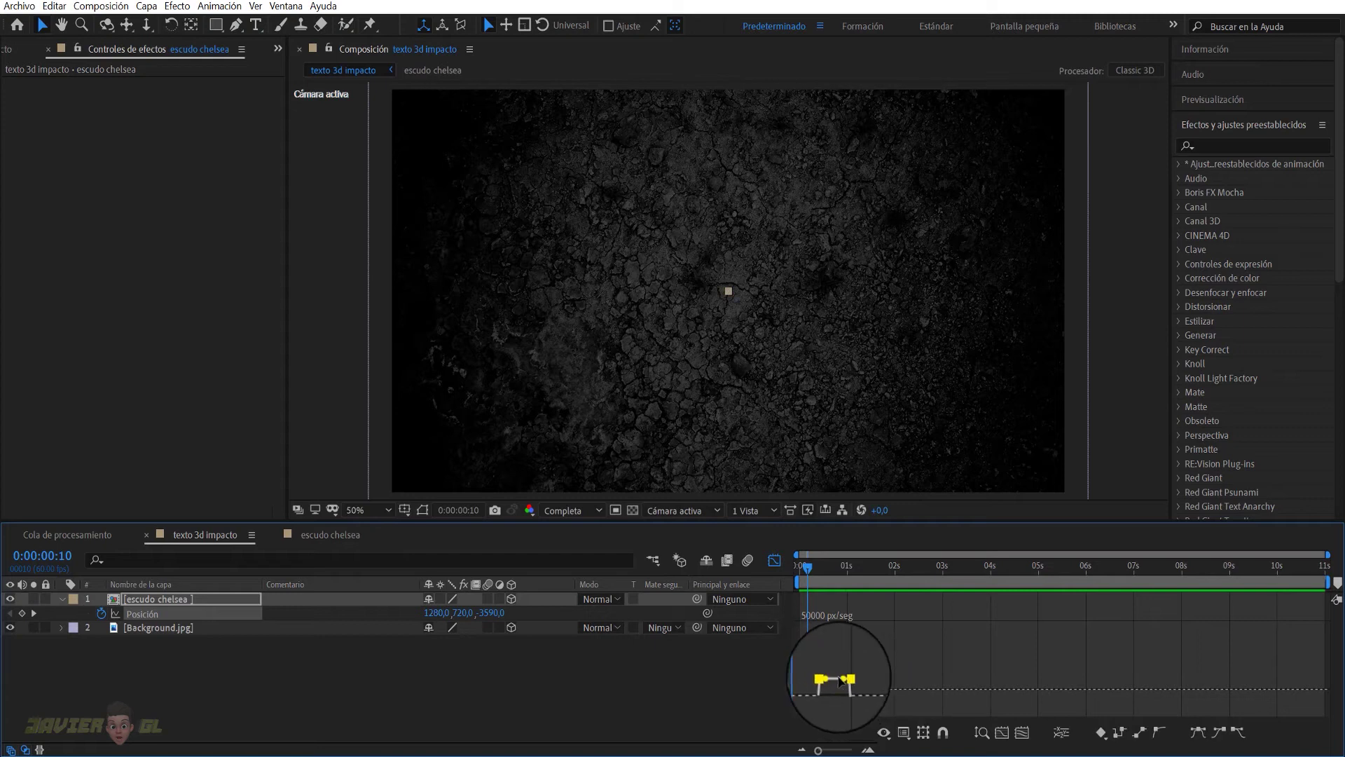
{"action": "left_click_drag", "start_coordinate": [832, 683], "coordinate": [973, 716]}
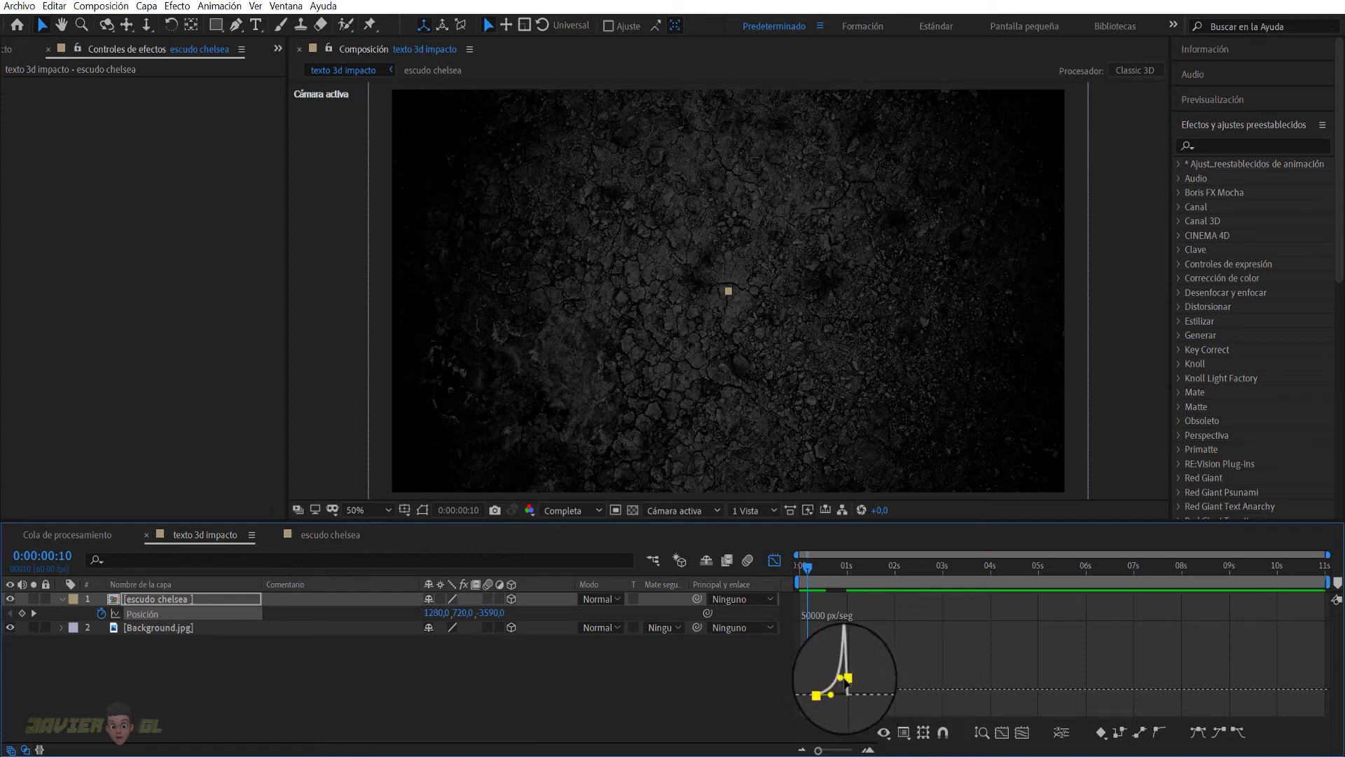
{"action": "left_click_drag", "start_coordinate": [846, 679], "coordinate": [866, 698]}
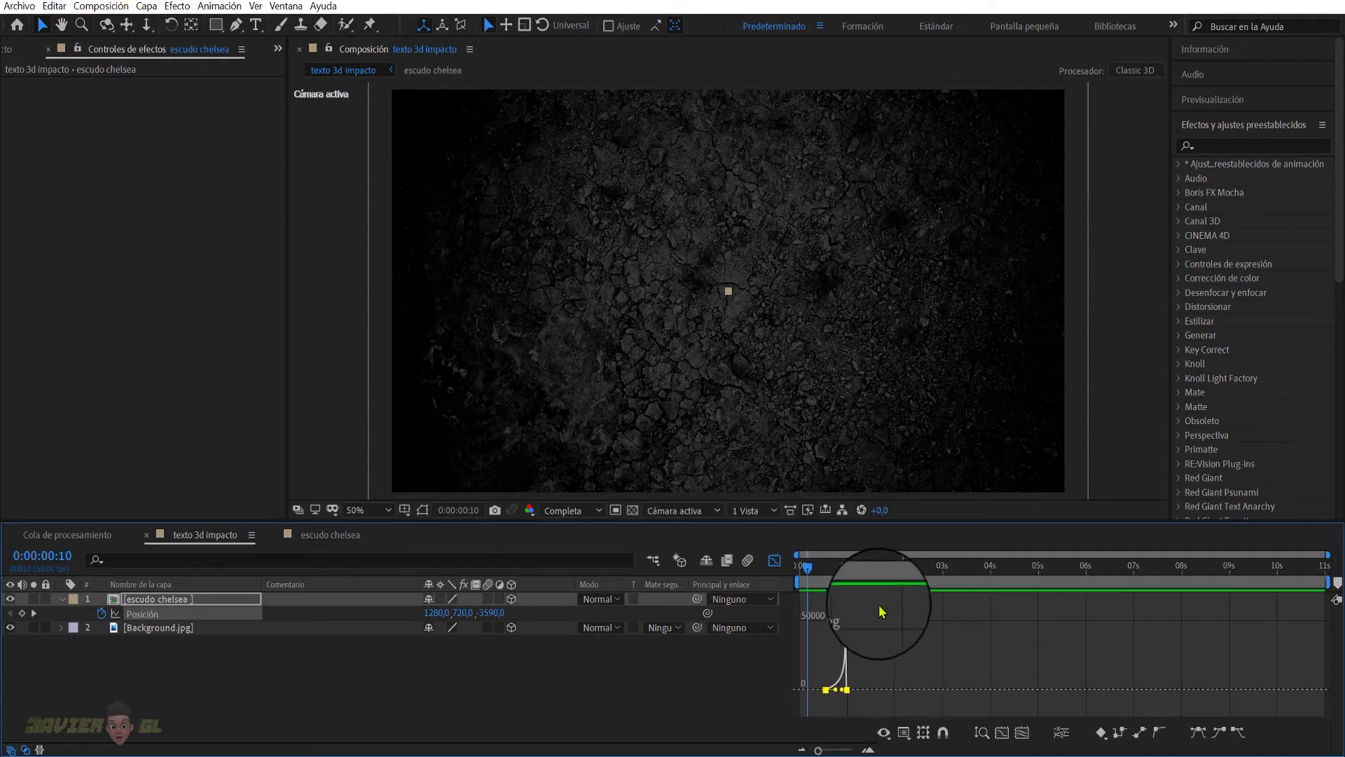
Step: Play the composition from the start to check the crest's impact timing
{"action": "left_click_drag", "start_coordinate": [805, 566], "coordinate": [799, 564]}
{"action": "key", "text": "space"}
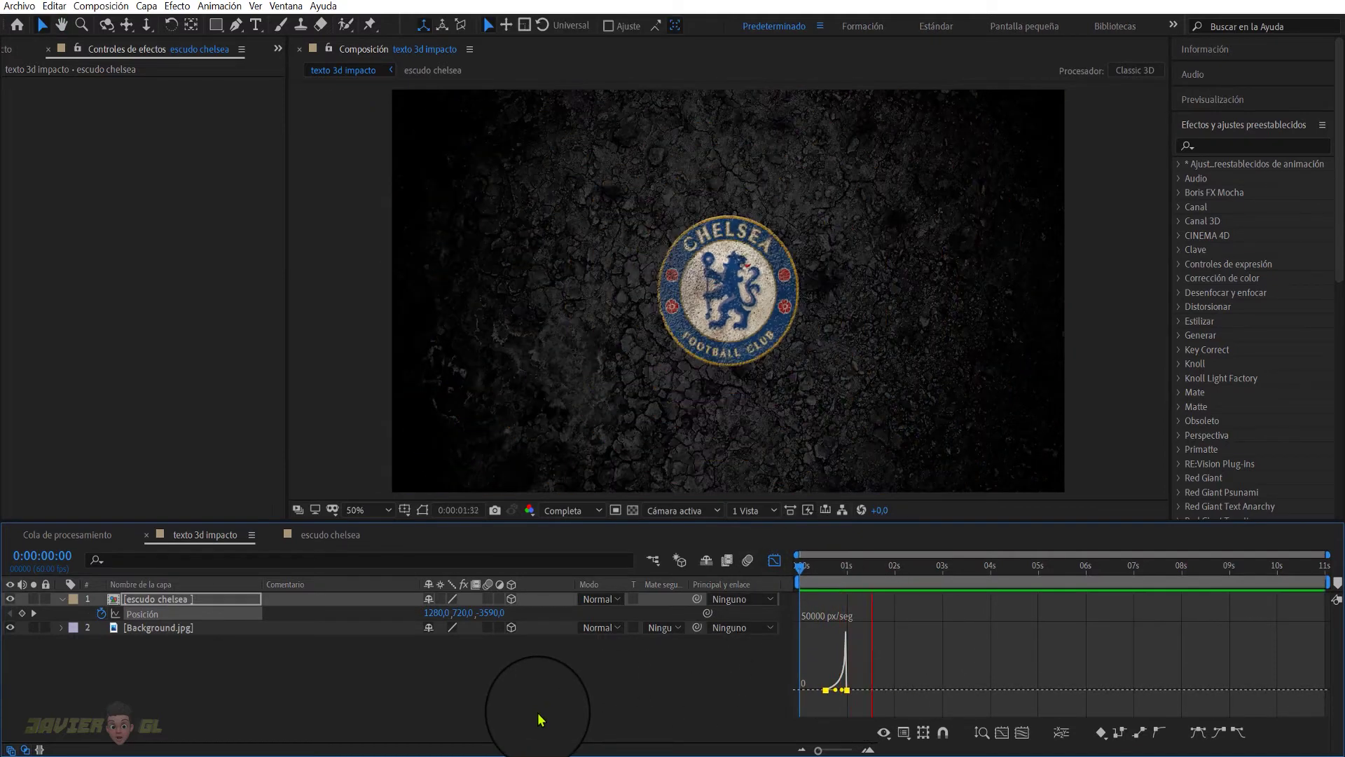
{"action": "left_click_drag", "start_coordinate": [831, 567], "coordinate": [799, 566]}
{"action": "key", "text": "space"}
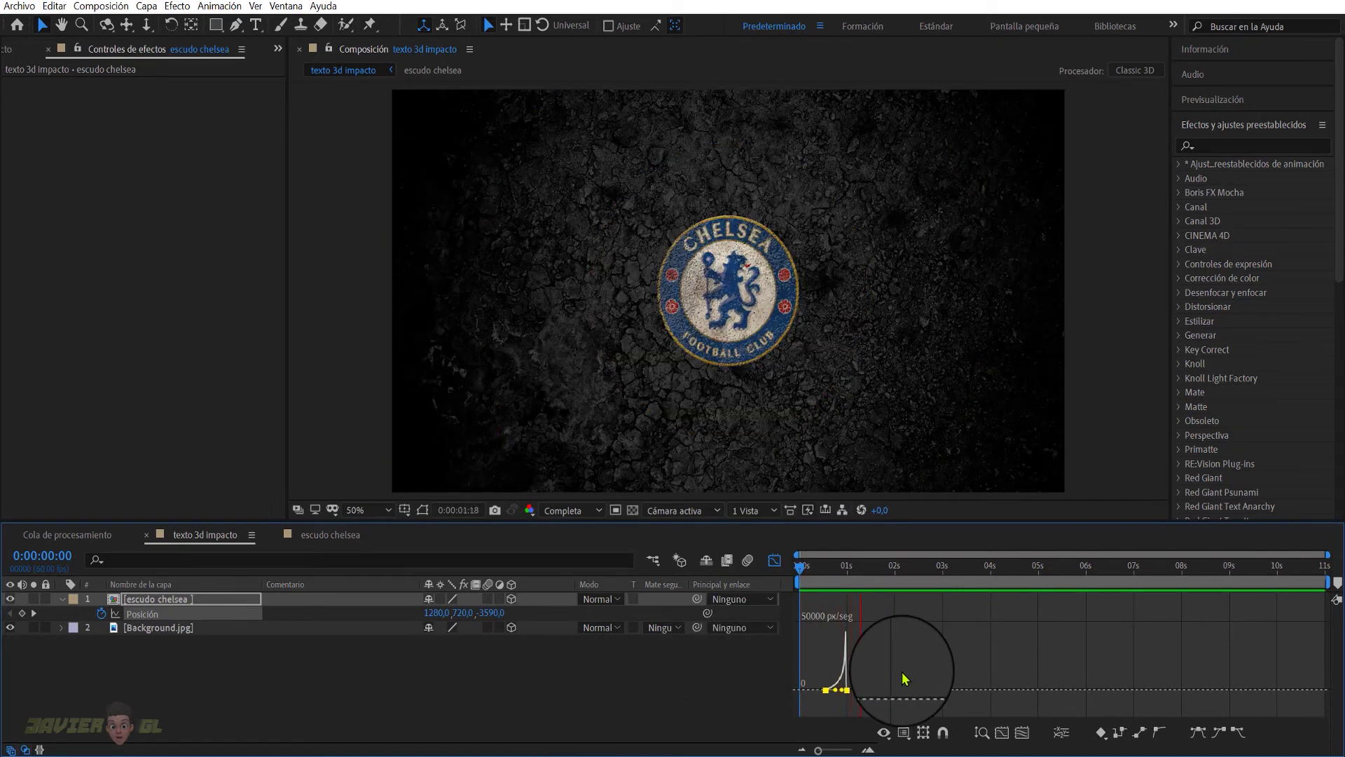
{"action": "key", "text": "space"}
Step: Close the graph editor and enable motion blur for the escudo chelsea layer and the composition
{"action": "left_click", "coordinate": [774, 560]}
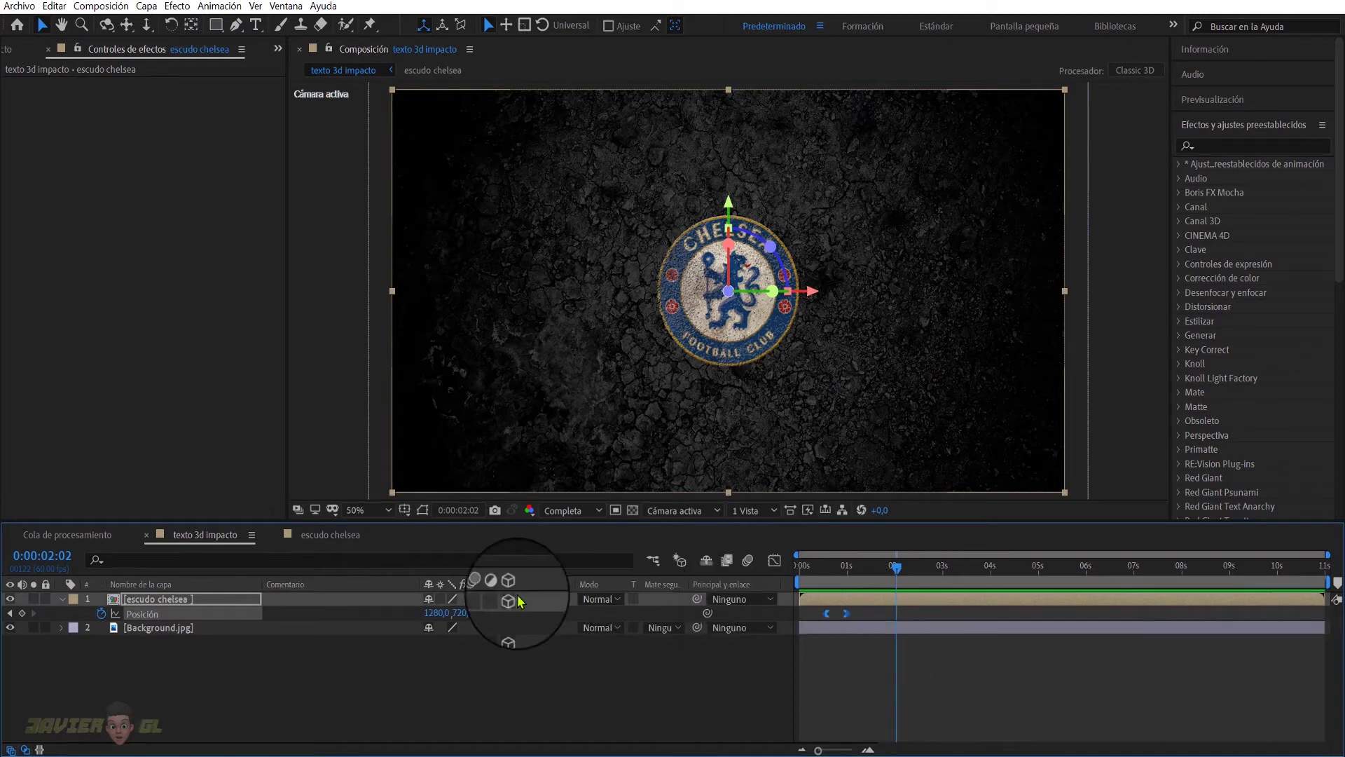
{"action": "left_click", "coordinate": [488, 599]}
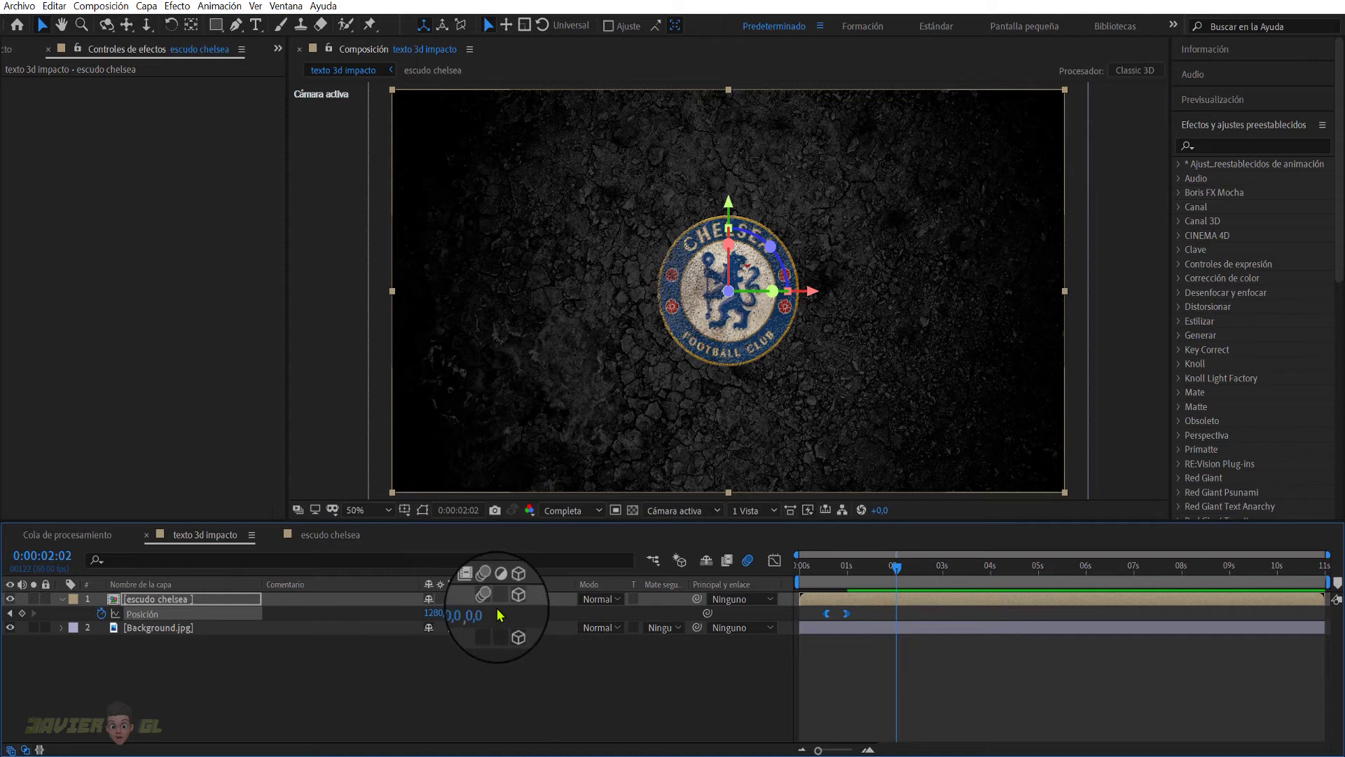
{"action": "left_click_drag", "start_coordinate": [895, 568], "coordinate": [800, 568]}
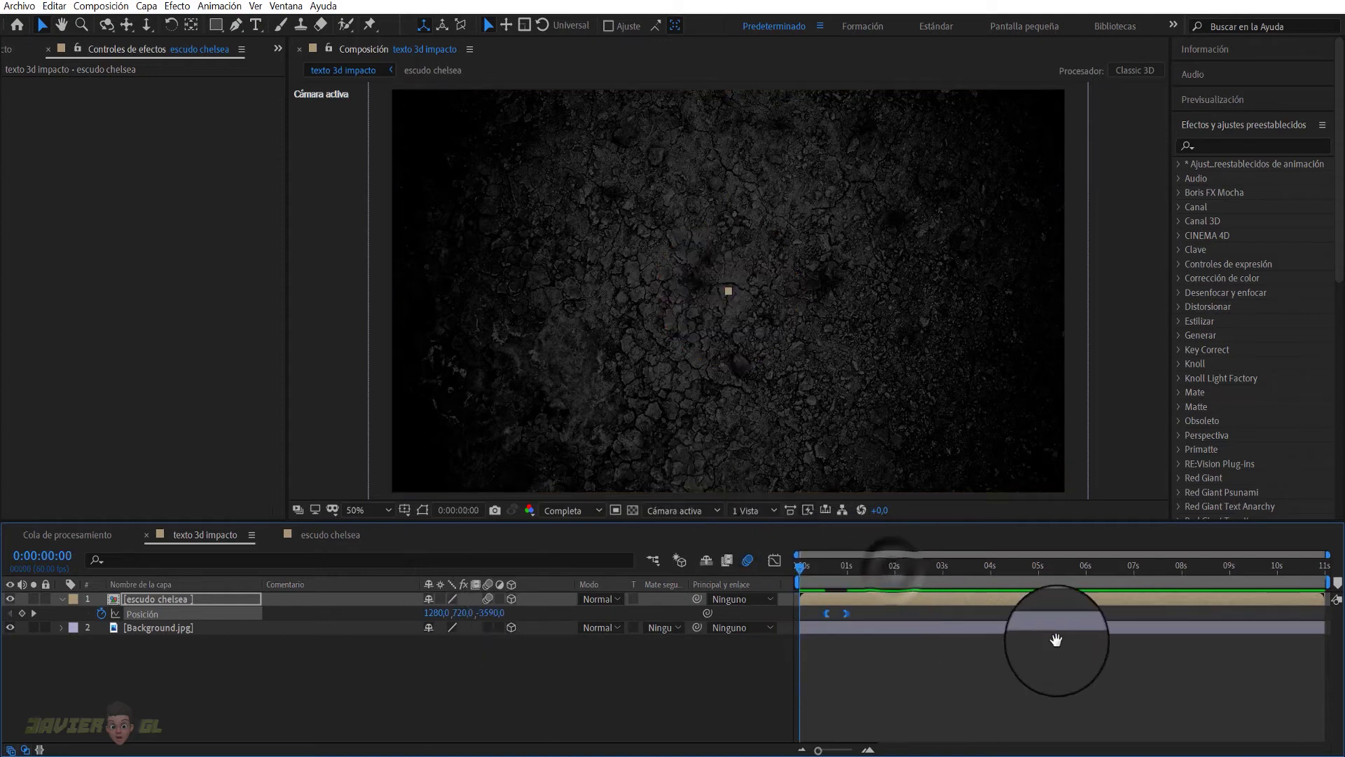
{"action": "left_click", "coordinate": [1219, 711]}
Step: Duplicate the escudo chelsea layer and rename the lower copy escudo chelsea sombras
{"action": "left_click", "coordinate": [173, 600]}
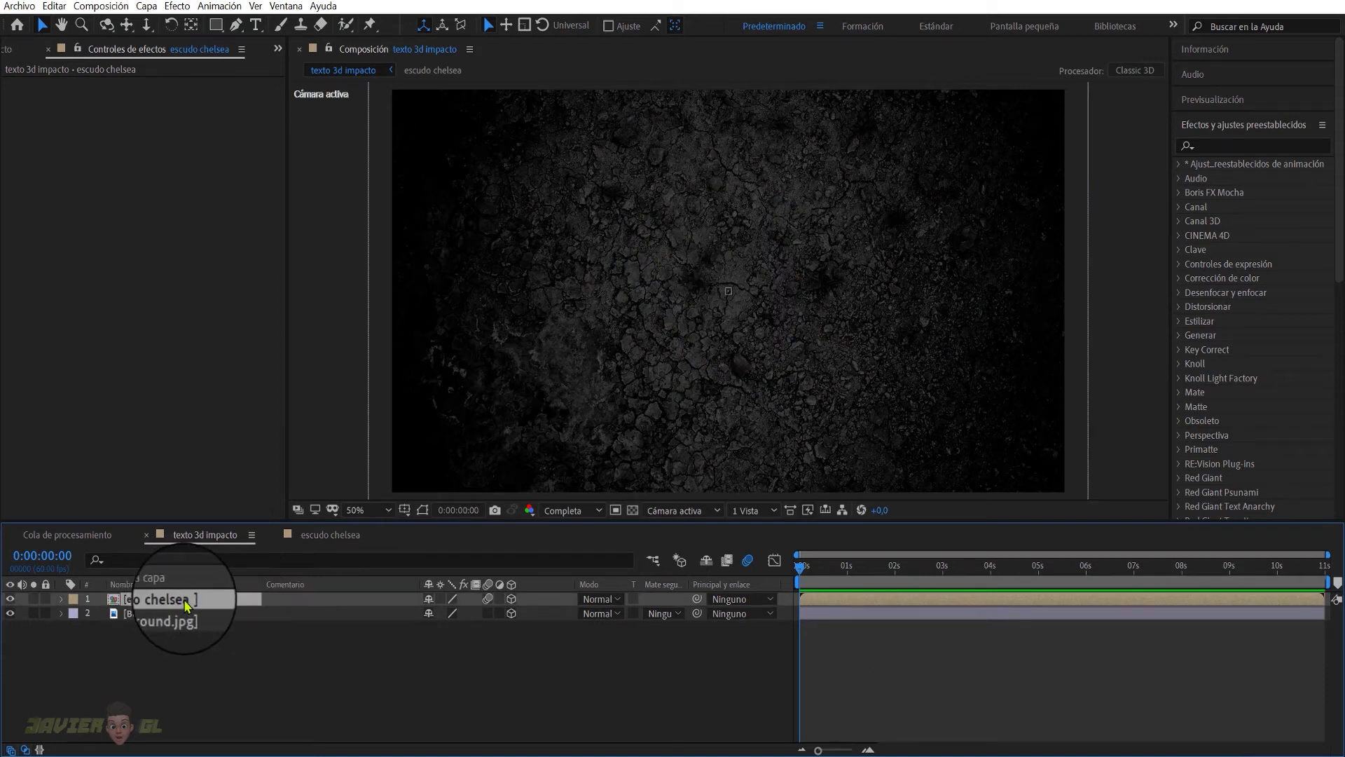
{"action": "key", "text": "ctrl+d"}
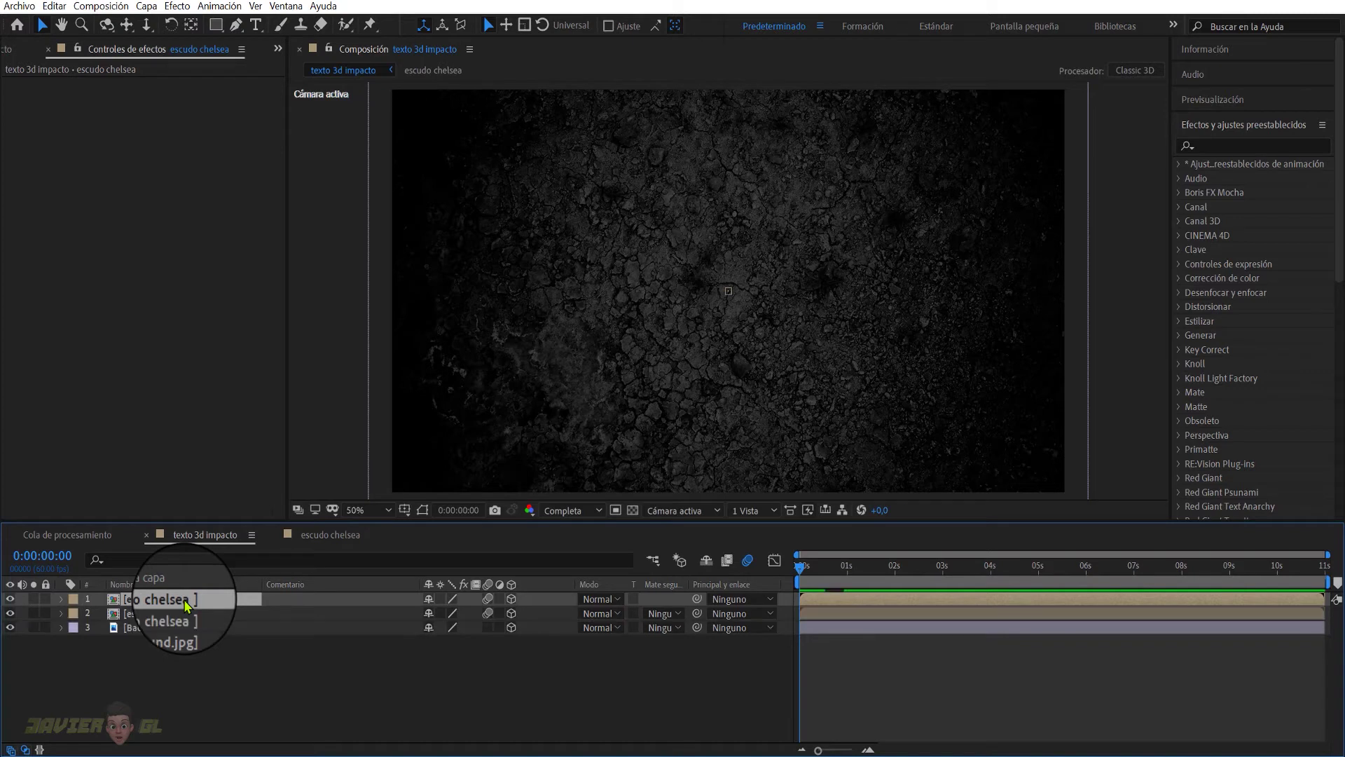
{"action": "left_click", "coordinate": [150, 615]}
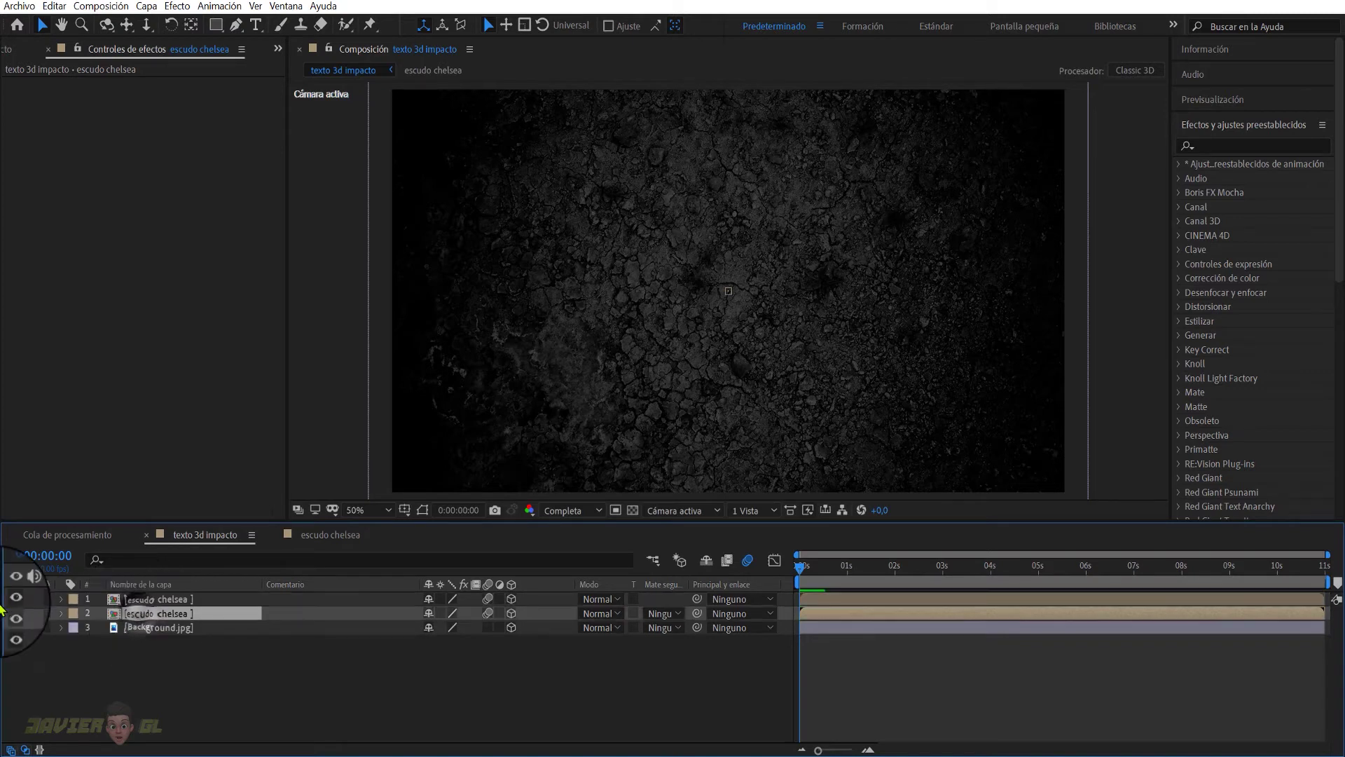
{"action": "right_click", "coordinate": [150, 615]}
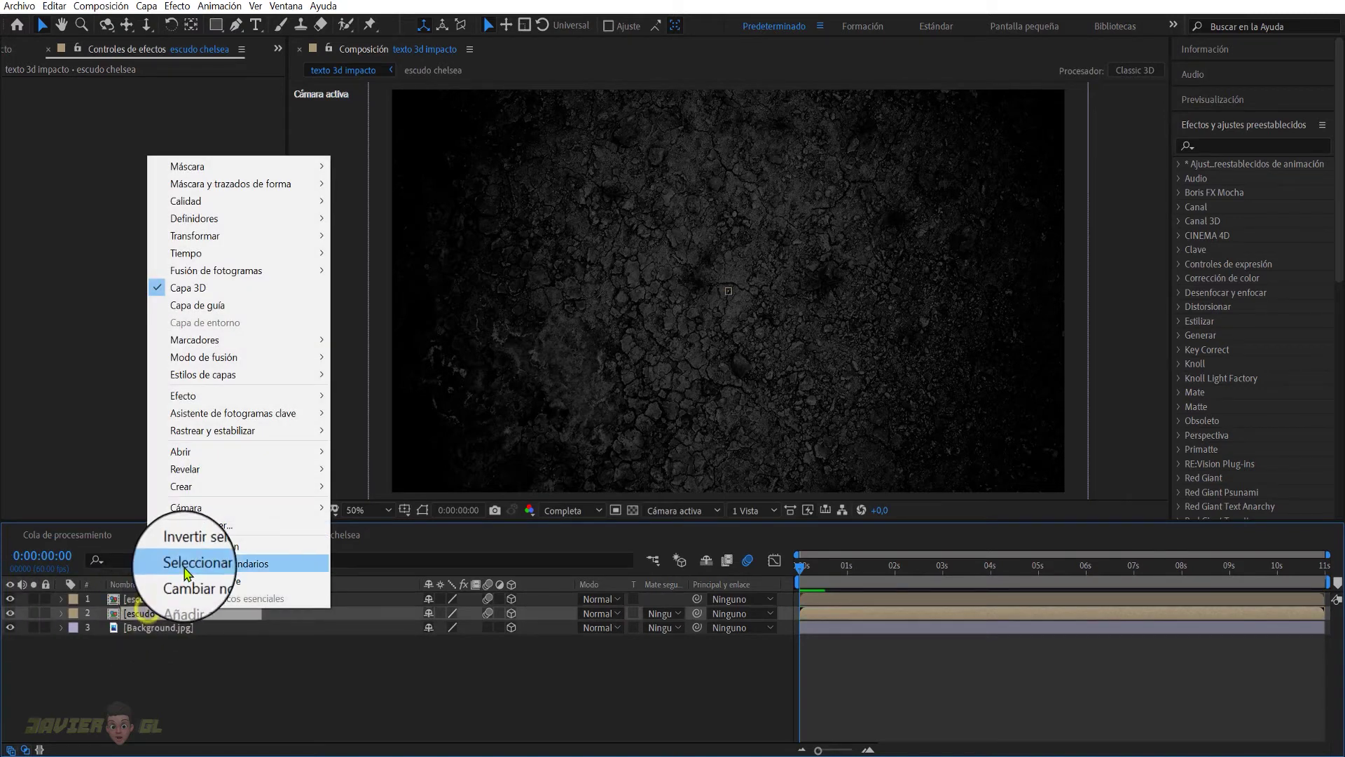
{"action": "left_click", "coordinate": [183, 616]}
{"action": "left_click", "coordinate": [189, 611]}
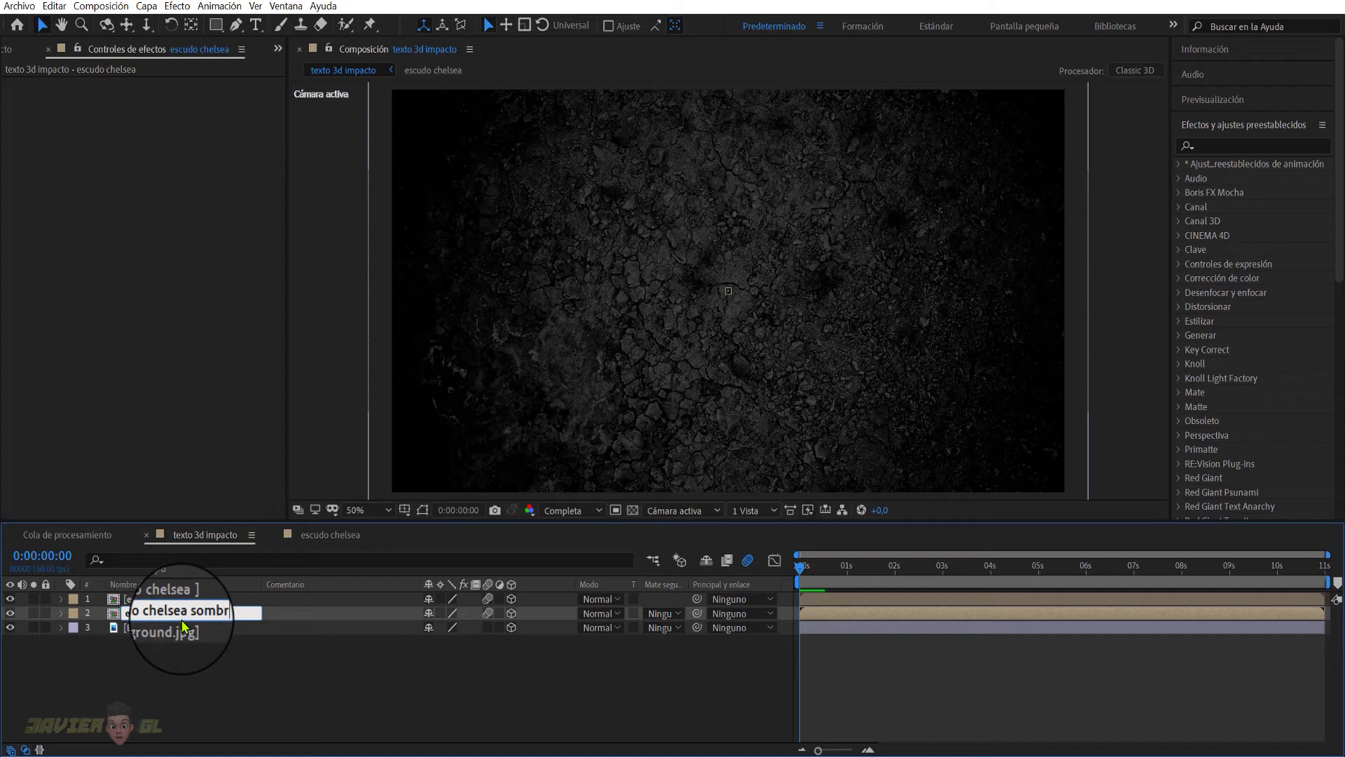
{"action": "type", "text": "sombras"}
{"action": "key", "text": "Return"}
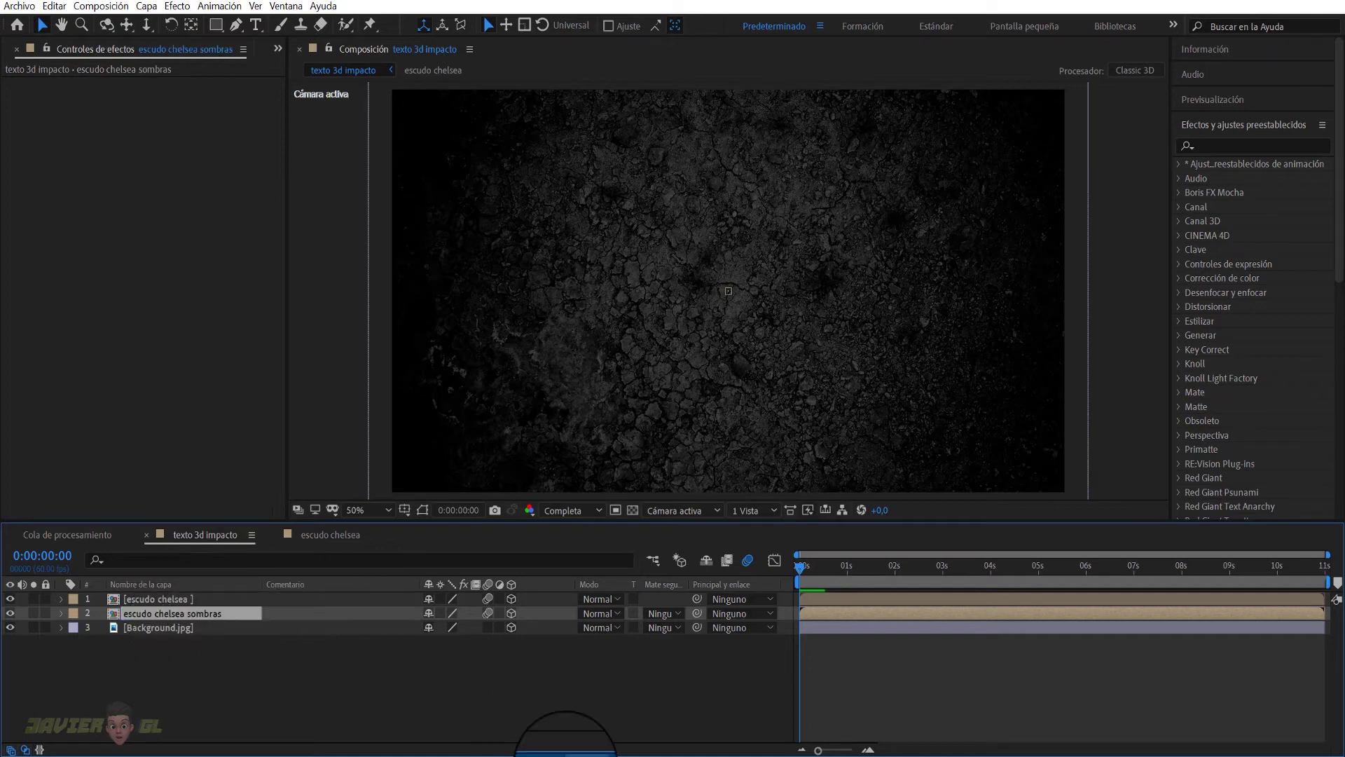
Step: Add the Relleno and CC Radial Fast Blur effects to the escudo chelsea sombras layer
{"action": "mouse_move", "coordinate": [565, 751]}
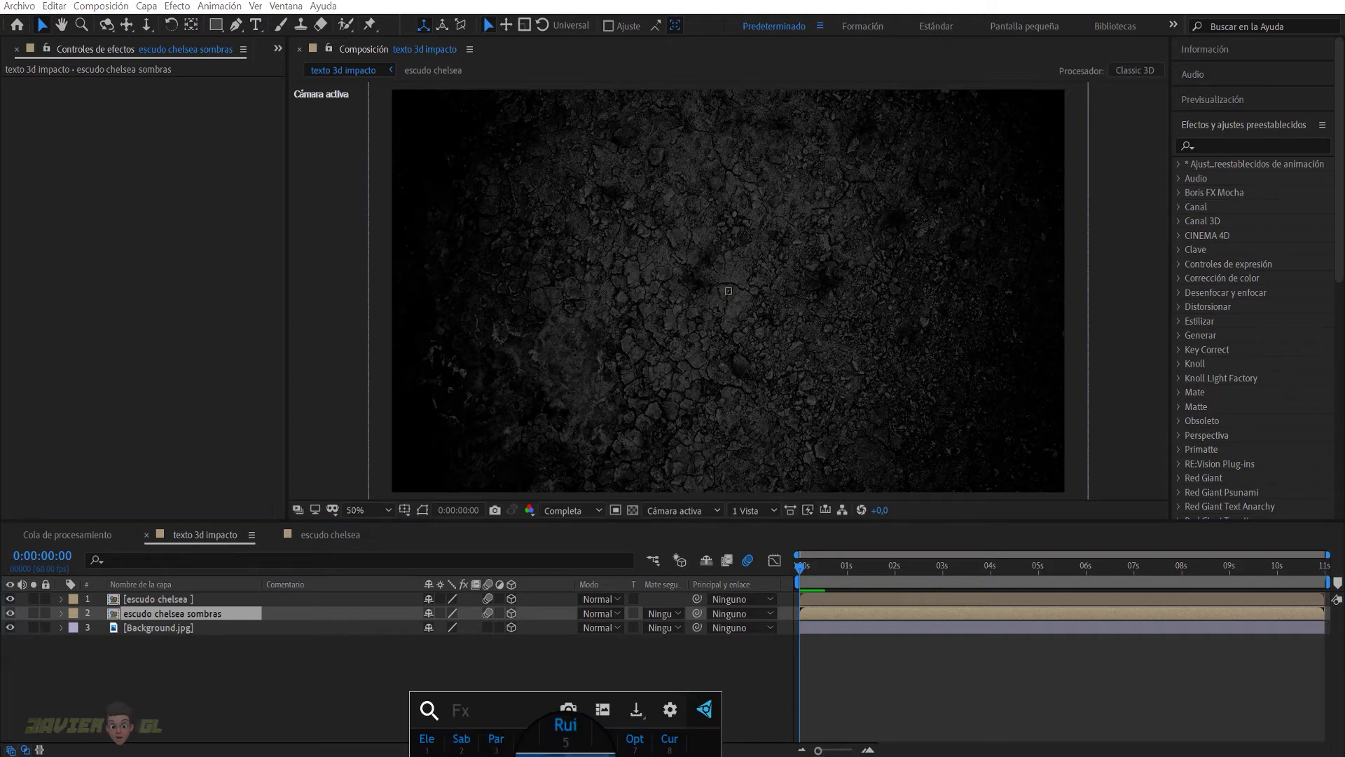
{"action": "type", "text": "re"}
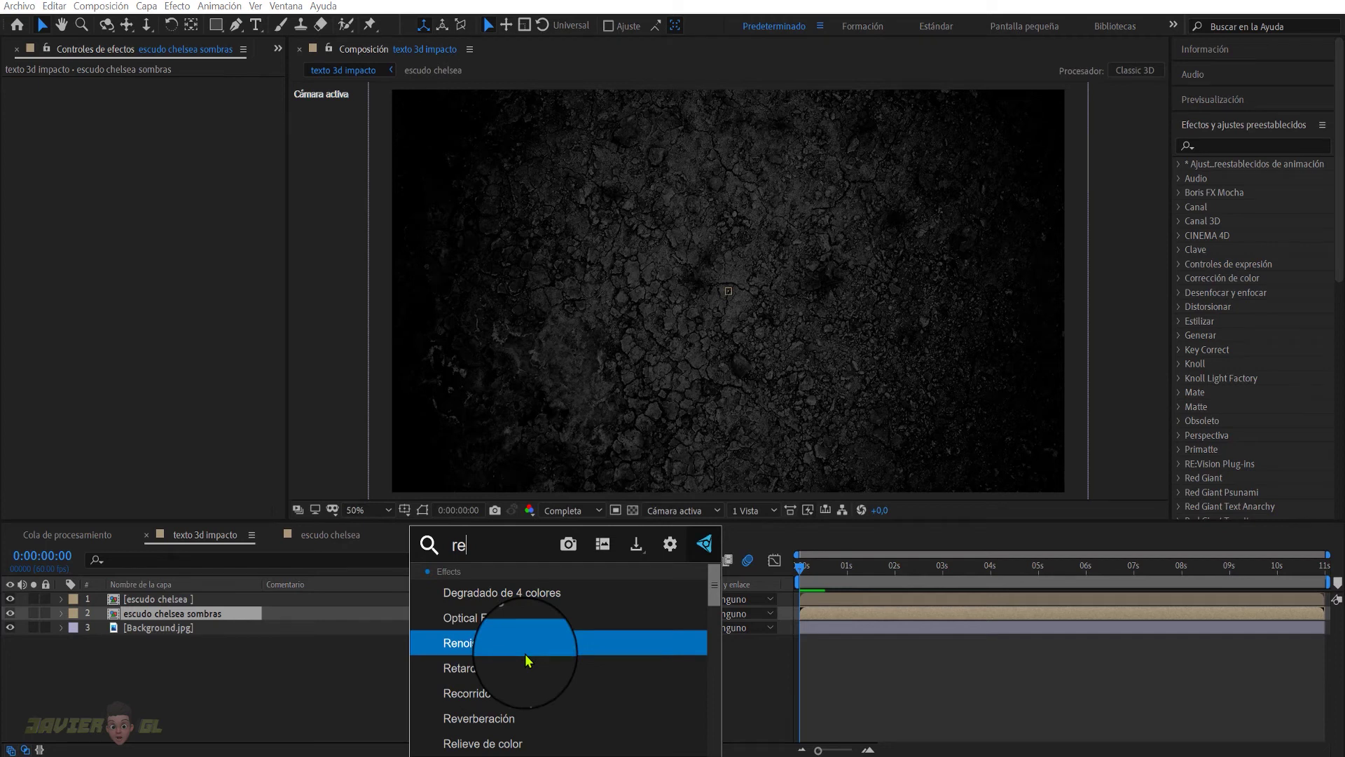
{"action": "type", "text": "ll"}
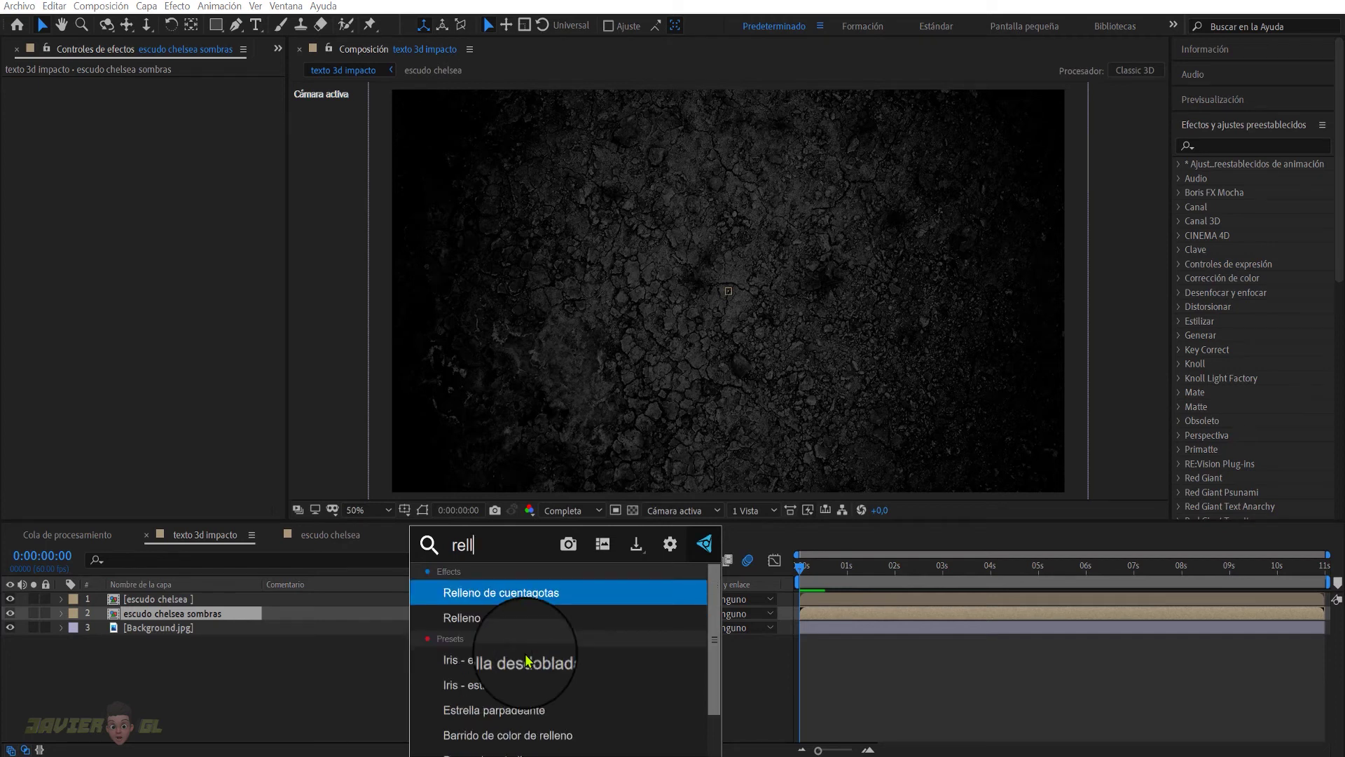
{"action": "left_click", "coordinate": [462, 617]}
{"action": "left_click", "coordinate": [201, 616]}
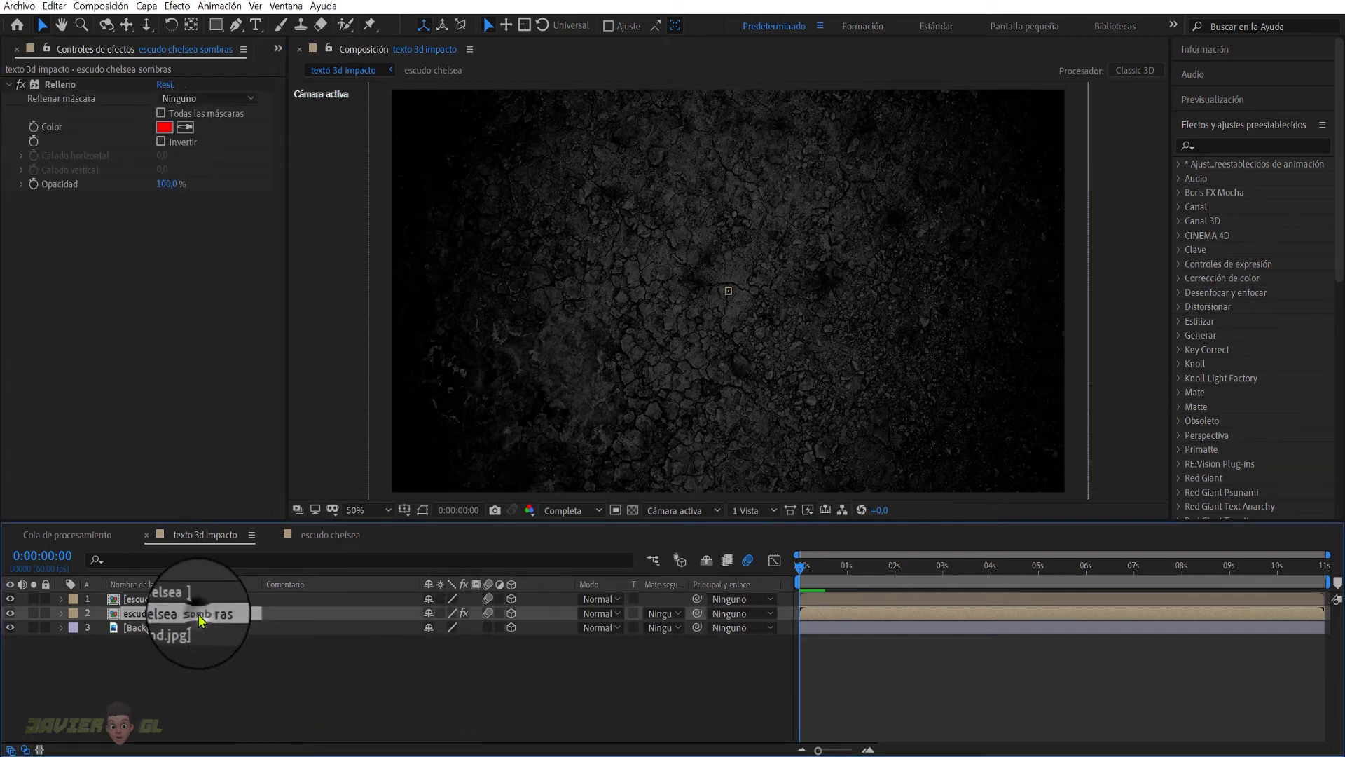
{"action": "key", "text": "ctrl+space"}
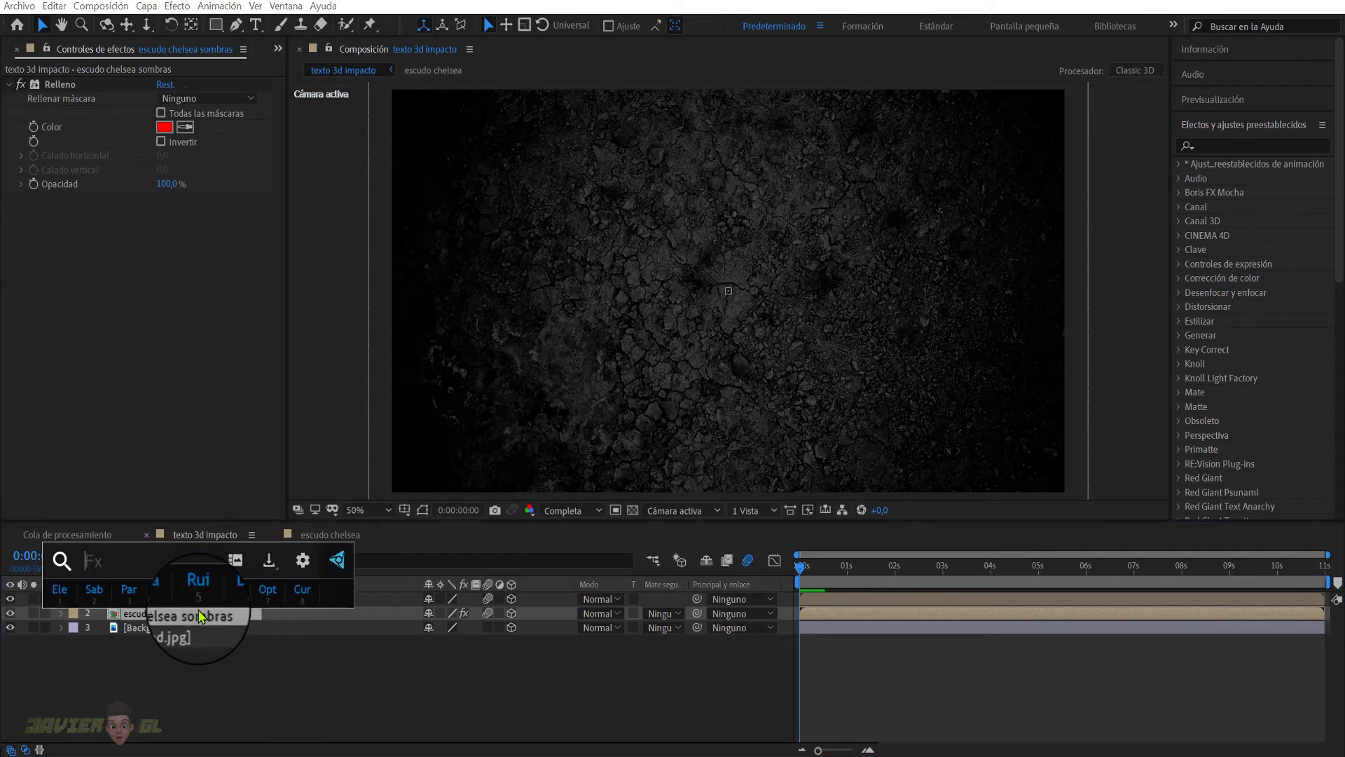
{"action": "type", "text": "cc ra"}
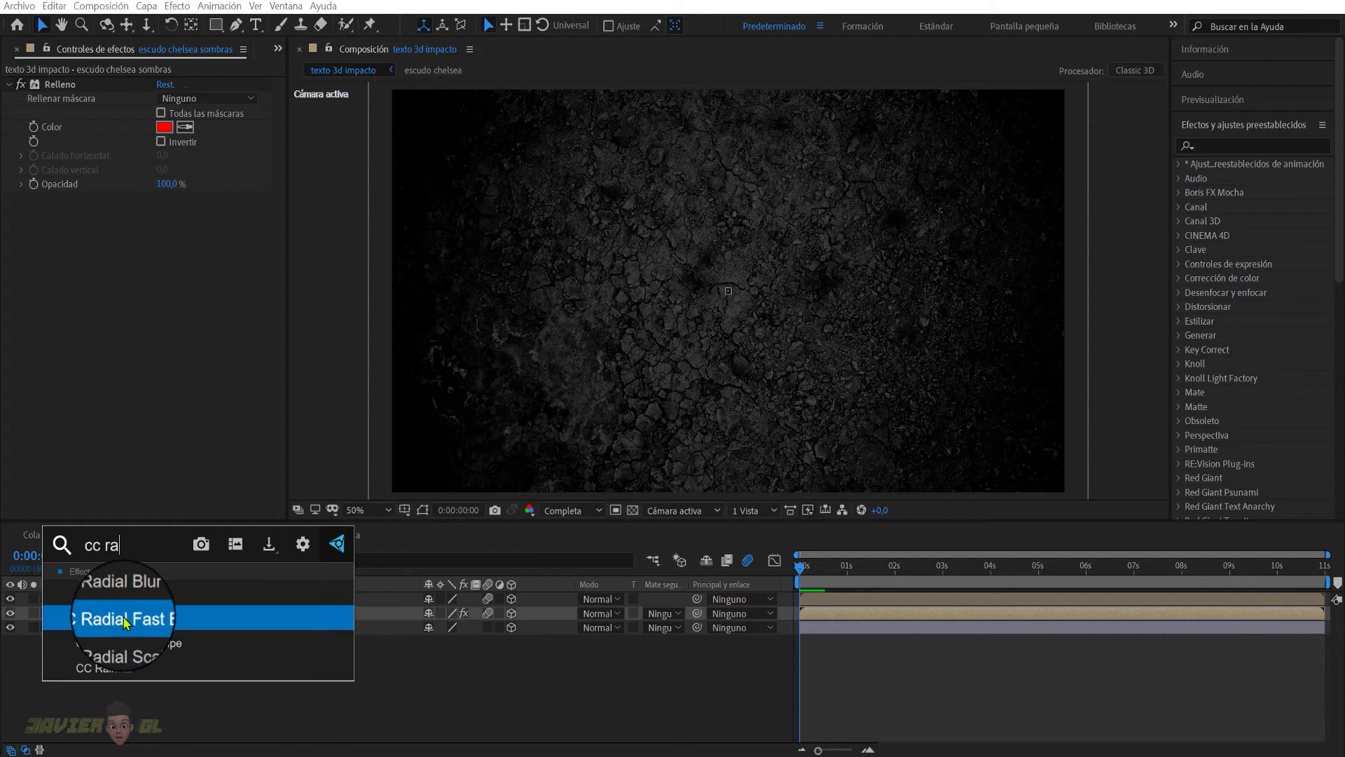
{"action": "left_click", "coordinate": [201, 616]}
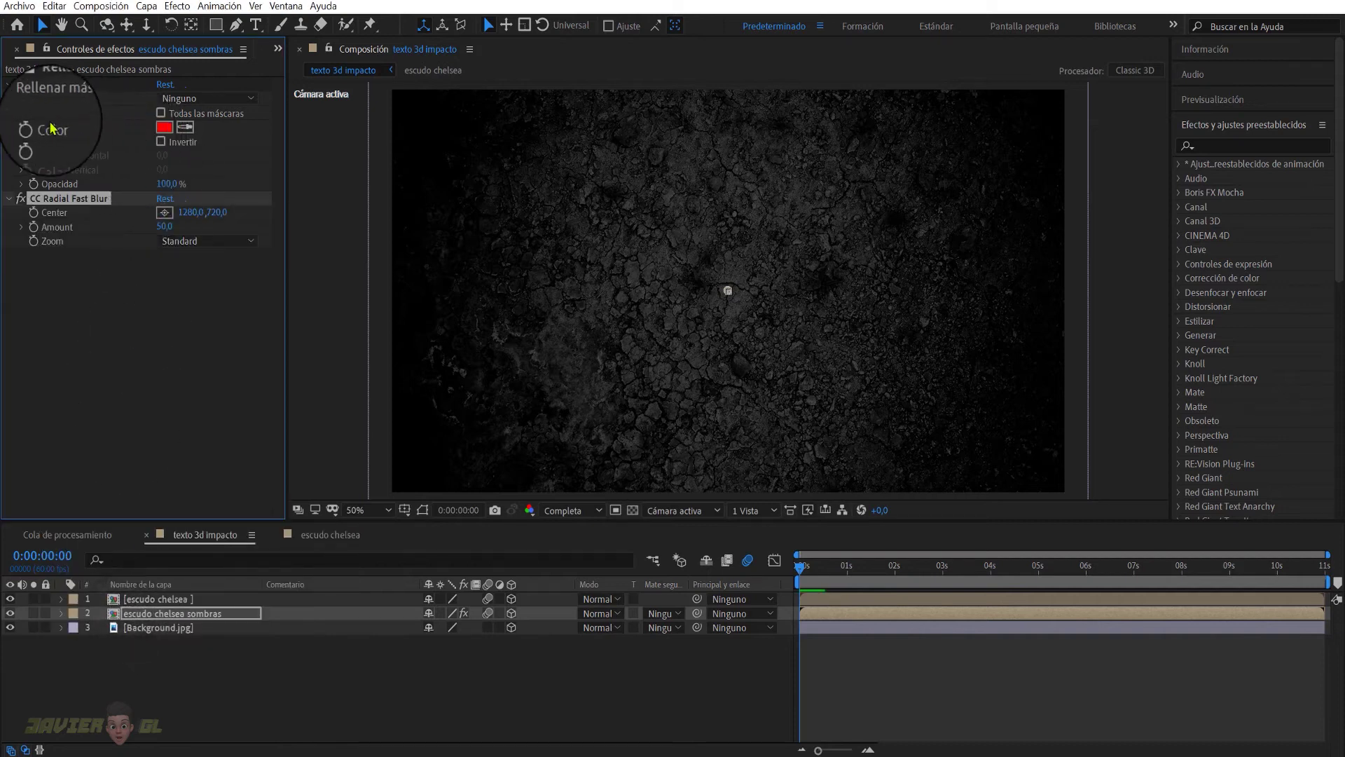
Step: Set the Relleno effect's colour to black (000000)
{"action": "left_click", "coordinate": [165, 130]}
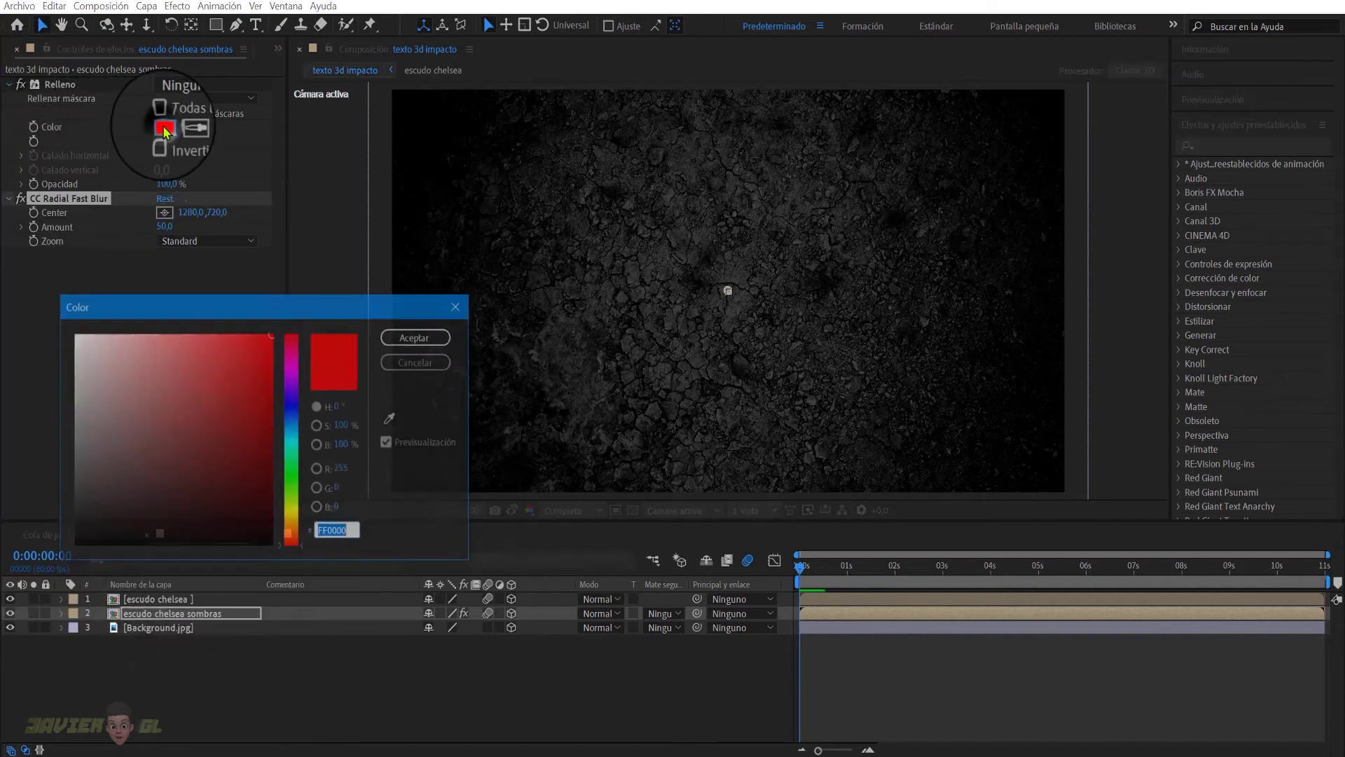
{"action": "left_click_drag", "start_coordinate": [75, 376], "coordinate": [73, 545]}
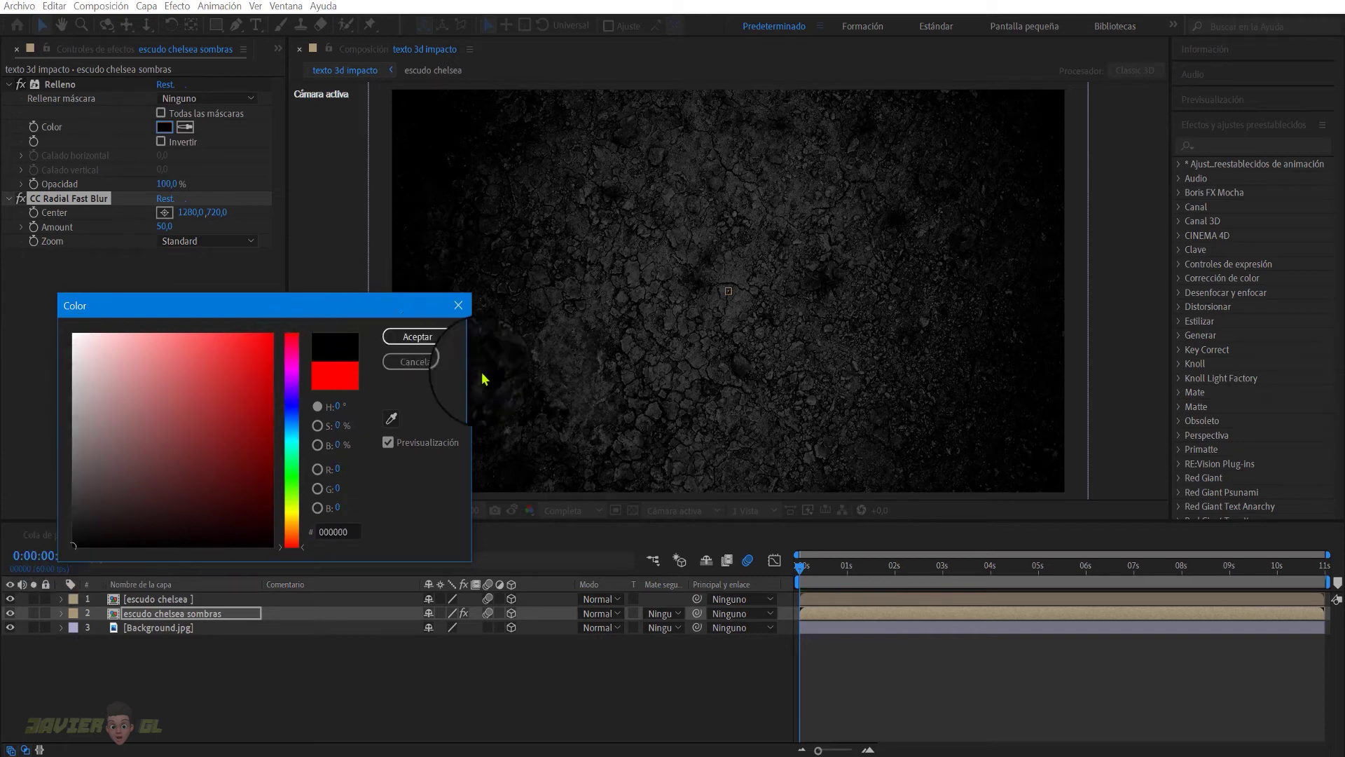
{"action": "left_click", "coordinate": [416, 339]}
Step: At 0:00:01:58, set CC Radial Fast Blur's Amount to 79 and place its Center above the crest at about 1272, 130
{"action": "left_click_drag", "start_coordinate": [802, 567], "coordinate": [893, 568]}
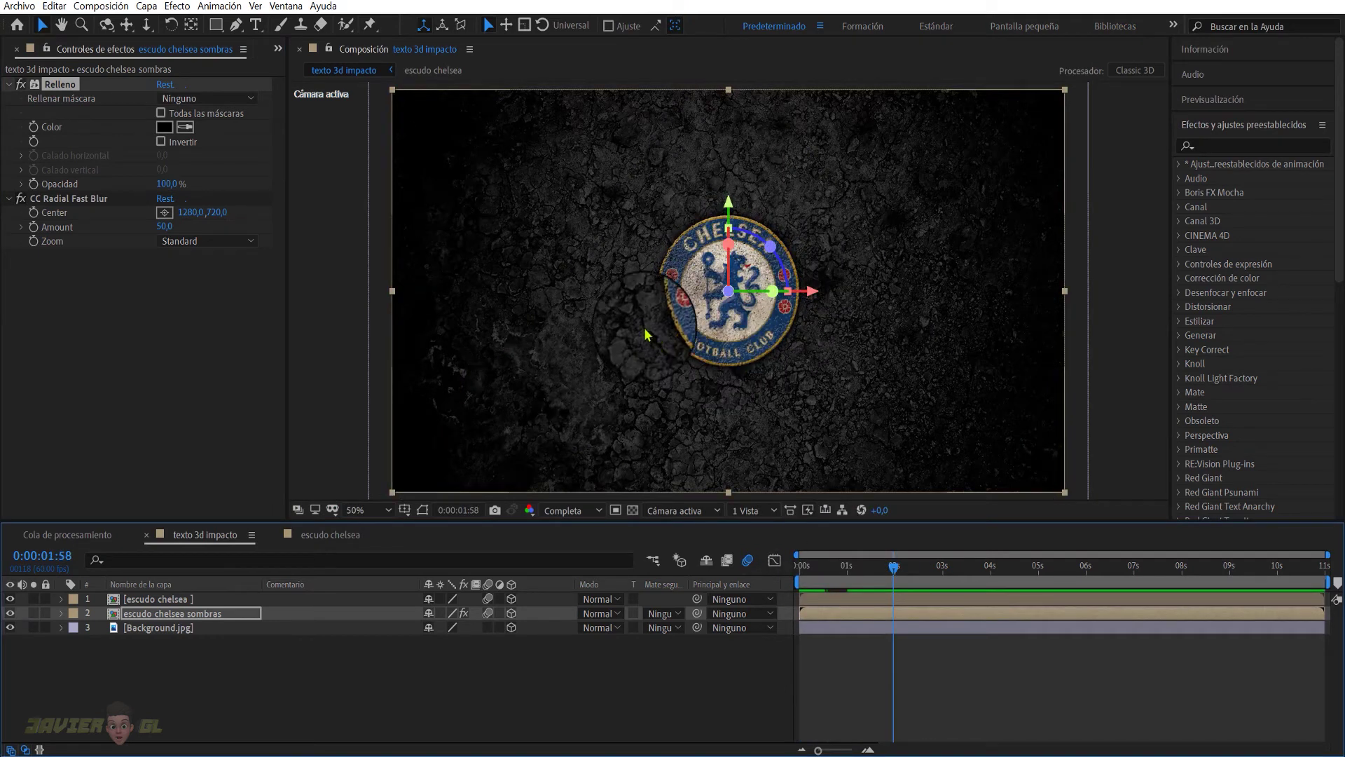
{"action": "left_click", "coordinate": [21, 87]}
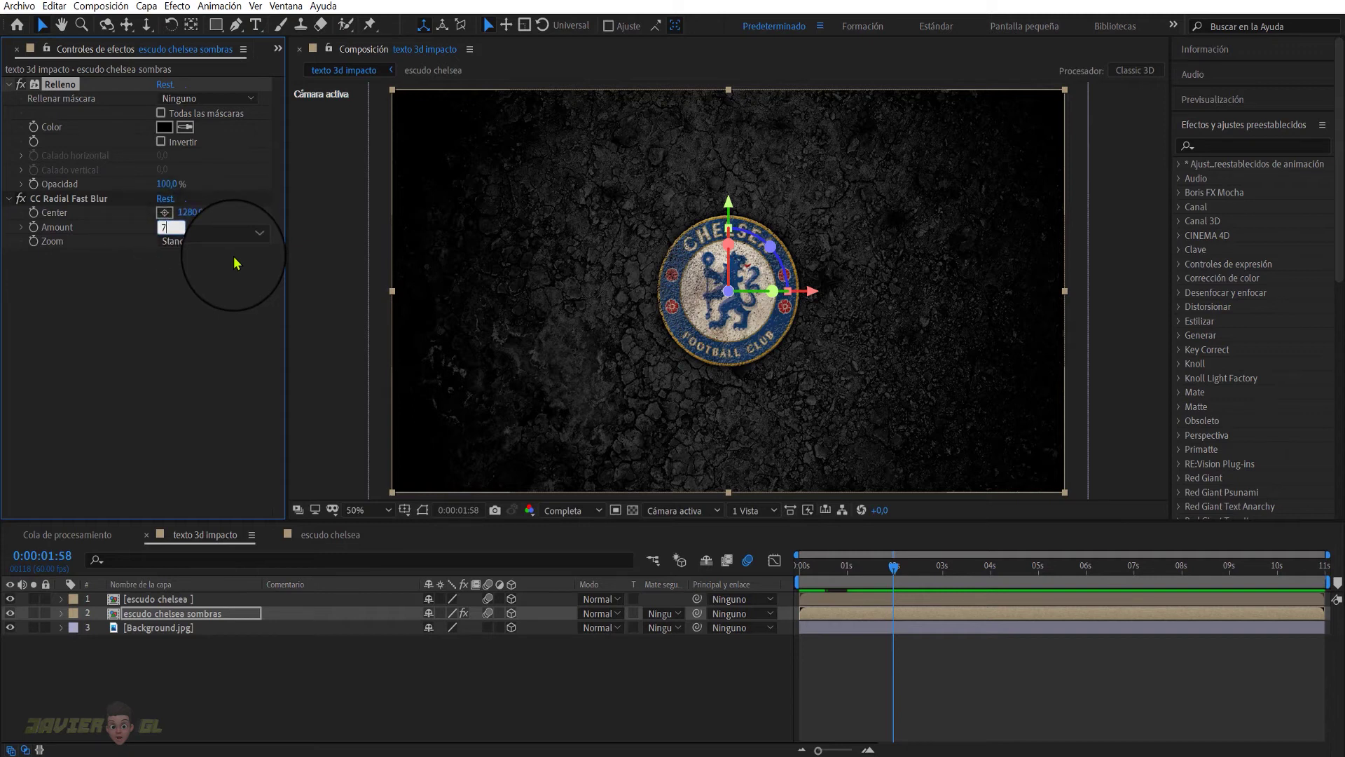
{"action": "key", "text": "Return"}
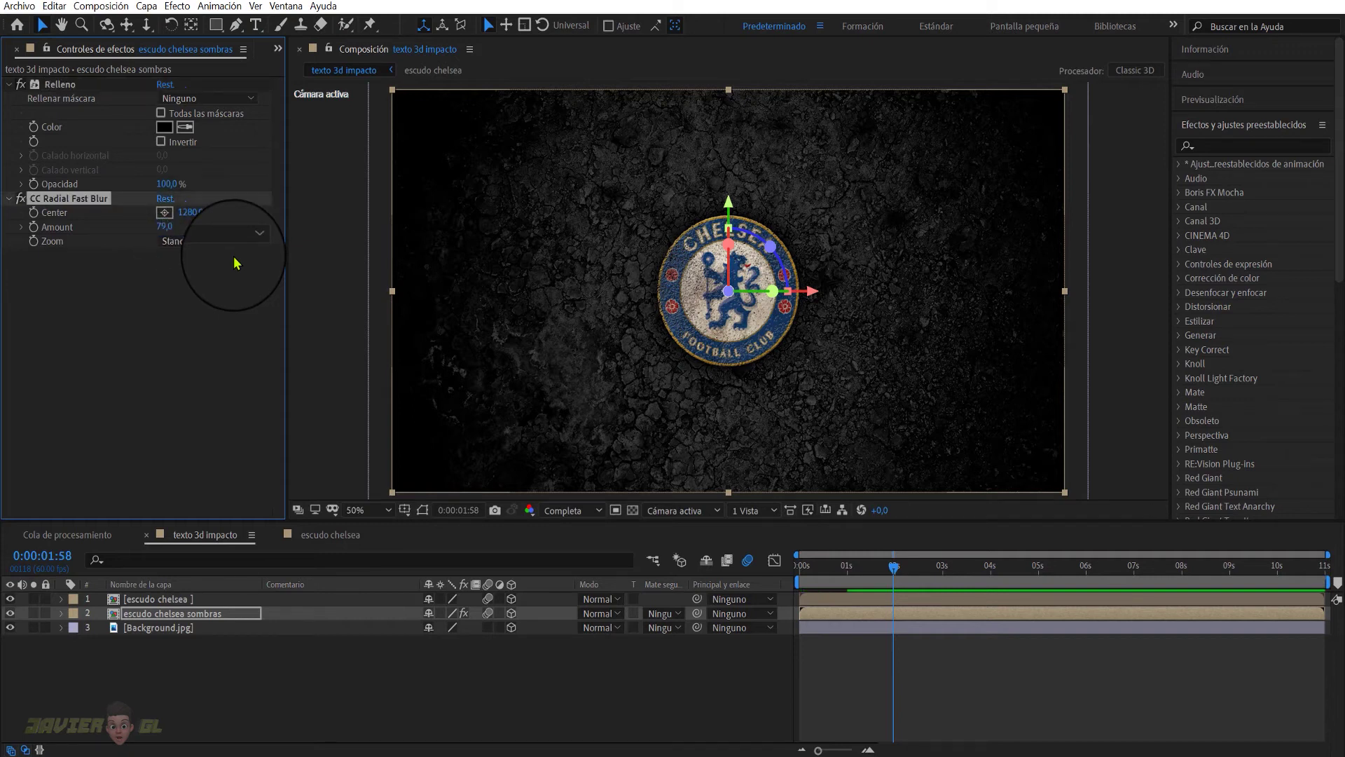
{"action": "left_click", "coordinate": [164, 212]}
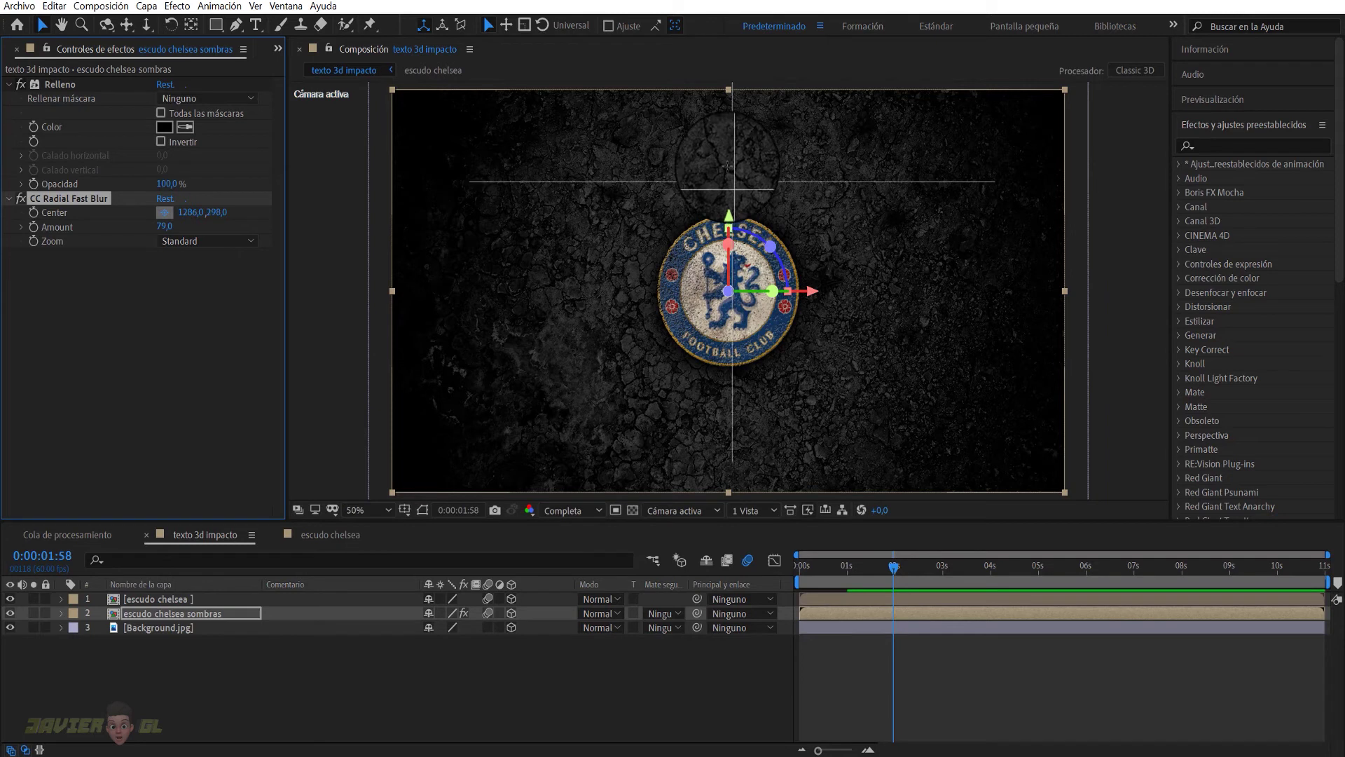
{"action": "left_click", "coordinate": [727, 119]}
{"action": "mouse_move", "coordinate": [726, 126]}
{"action": "left_mouse_down"}
{"action": "mouse_move", "coordinate": [726, 112]}
{"action": "mouse_move", "coordinate": [669, 121]}
{"action": "mouse_move", "coordinate": [855, 141]}
{"action": "mouse_move", "coordinate": [679, 126]}
{"action": "mouse_move", "coordinate": [730, 130]}
{"action": "left_mouse_up"}
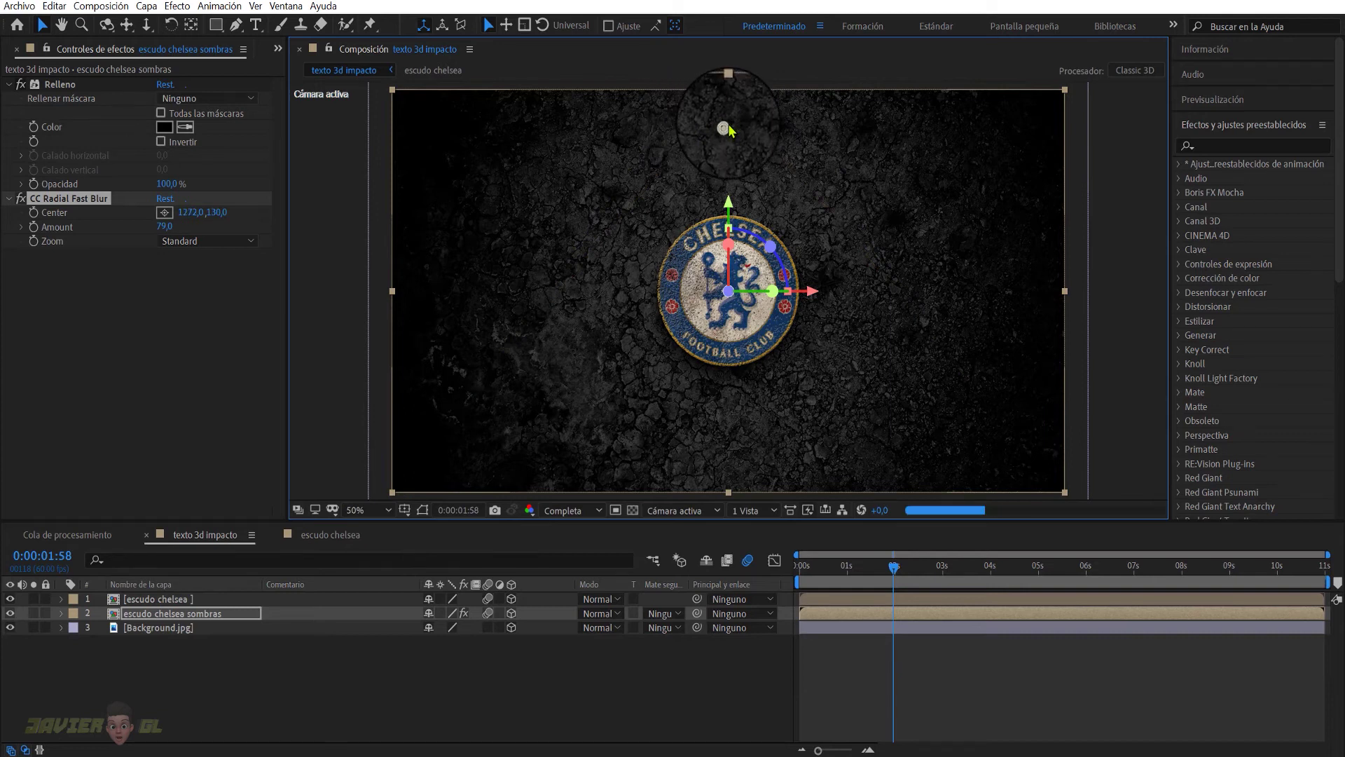
Step: Place polvo.mp4 directly above the Background.jpg layer in texto 3d impacto and fit it to the composition size
{"action": "key", "text": "ctrl+shift+a"}
{"action": "left_click", "coordinate": [278, 49]}
{"action": "left_click", "coordinate": [314, 69]}
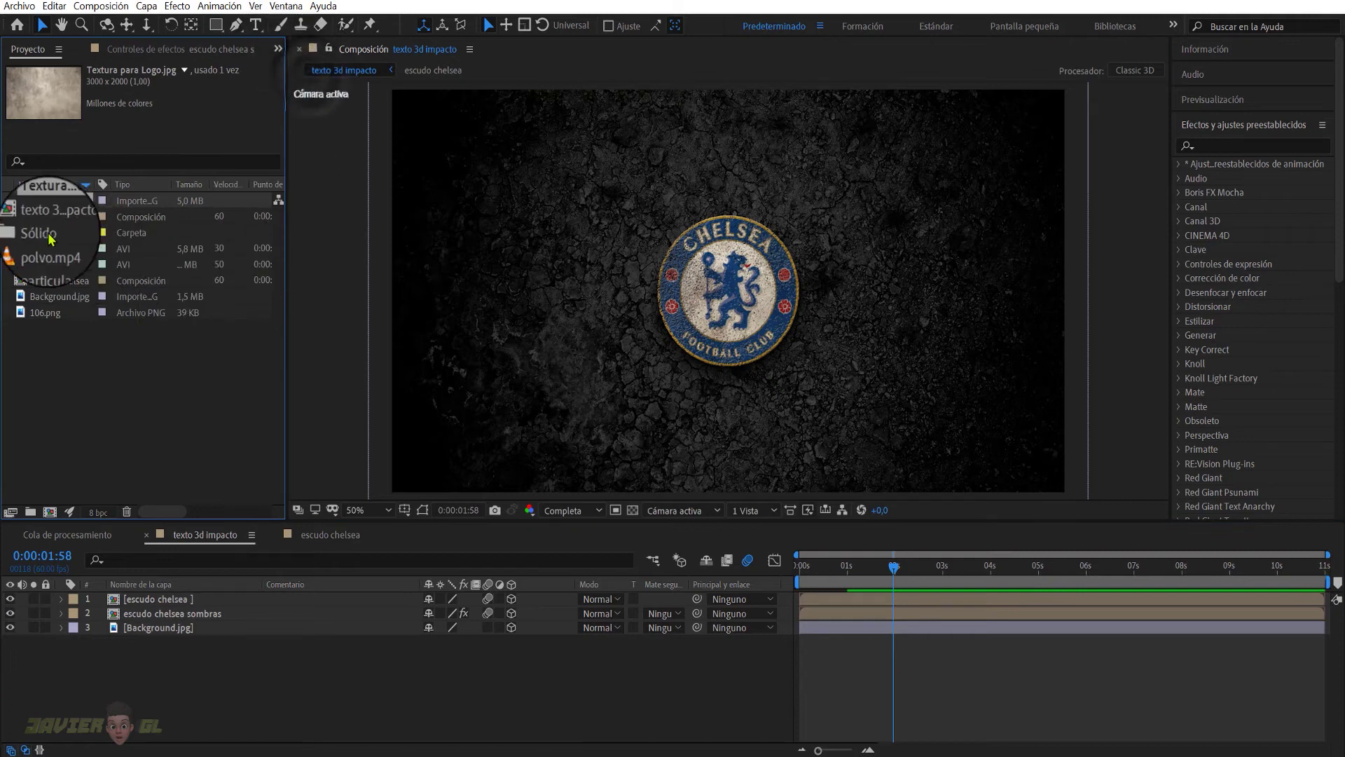
{"action": "left_click_drag", "start_coordinate": [53, 248], "coordinate": [130, 627]}
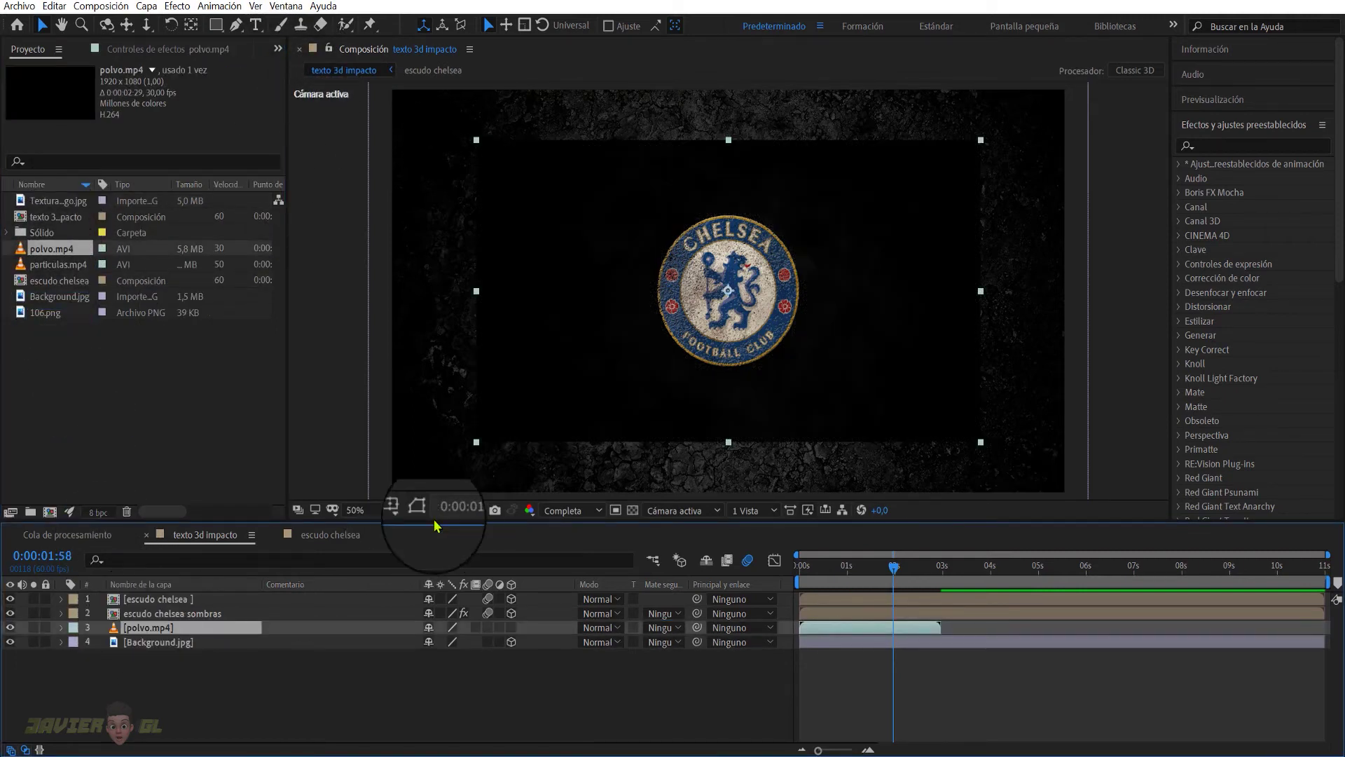
{"action": "left_click", "coordinate": [147, 5]}
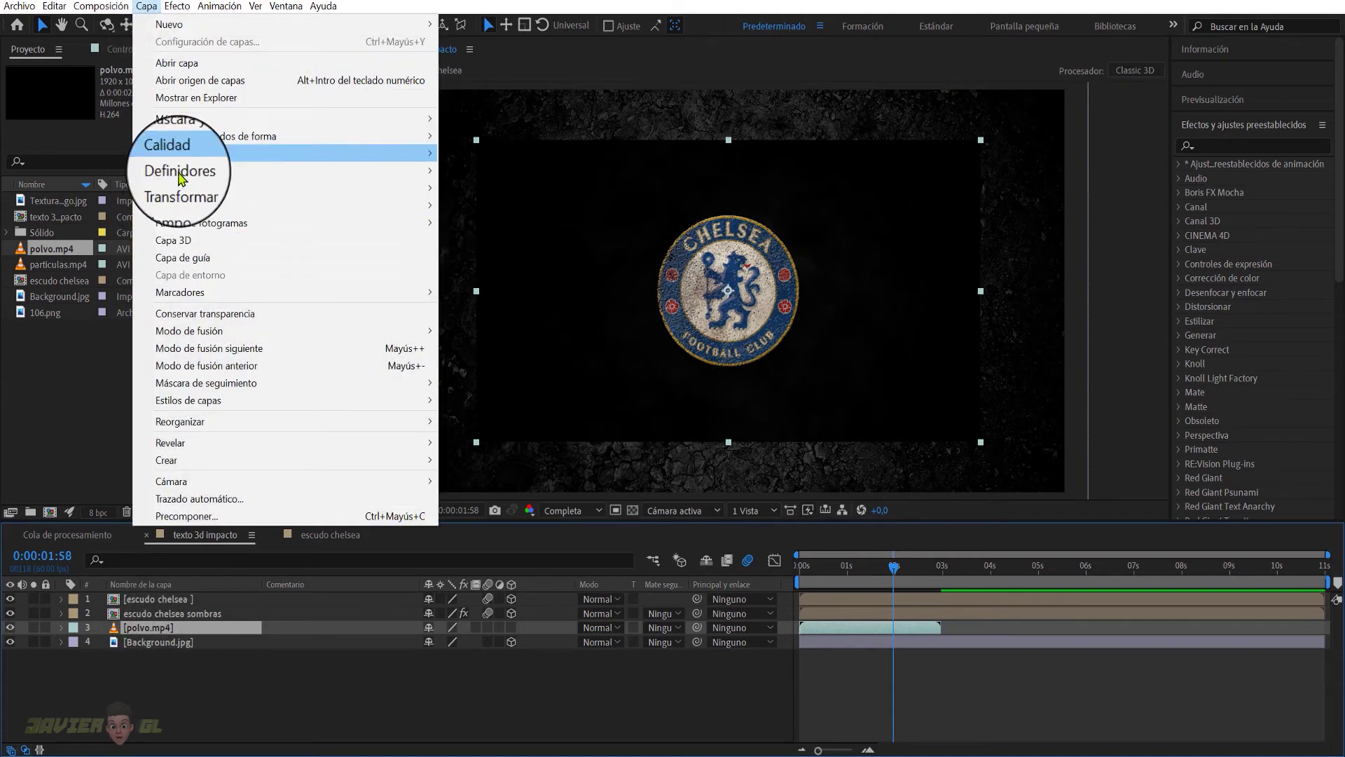
{"action": "mouse_move", "coordinate": [434, 189]}
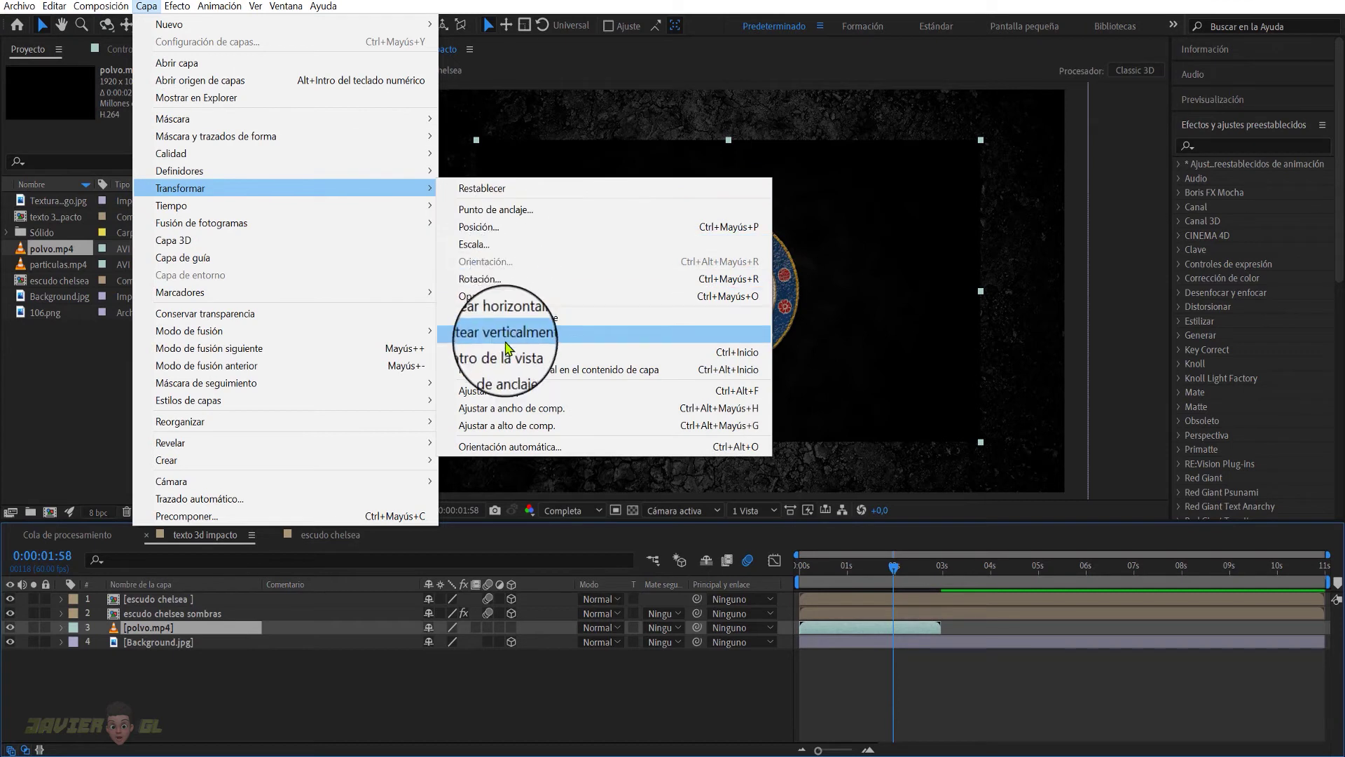
{"action": "left_click", "coordinate": [490, 391]}
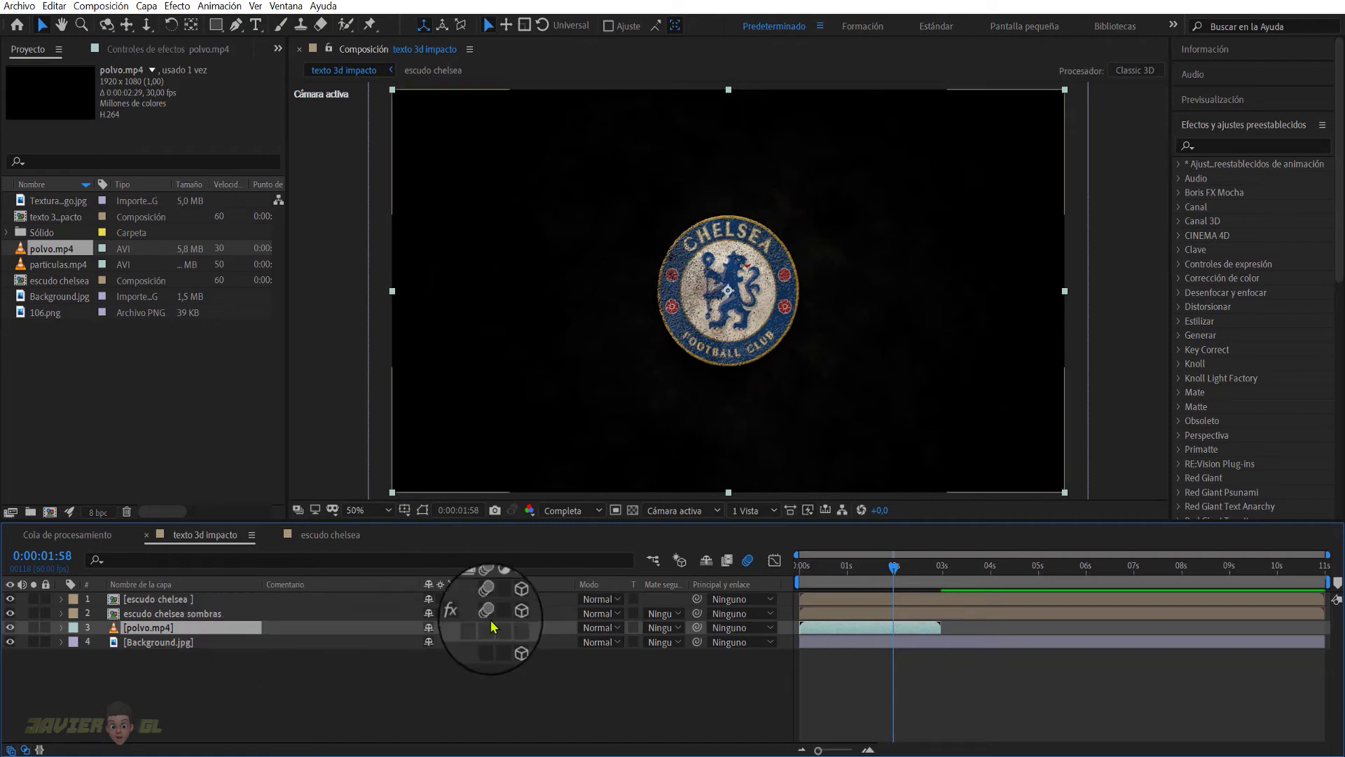
Step: Make the polvo.mp4 layer 3D and set its blending mode to Añadir
{"action": "left_click", "coordinate": [511, 629]}
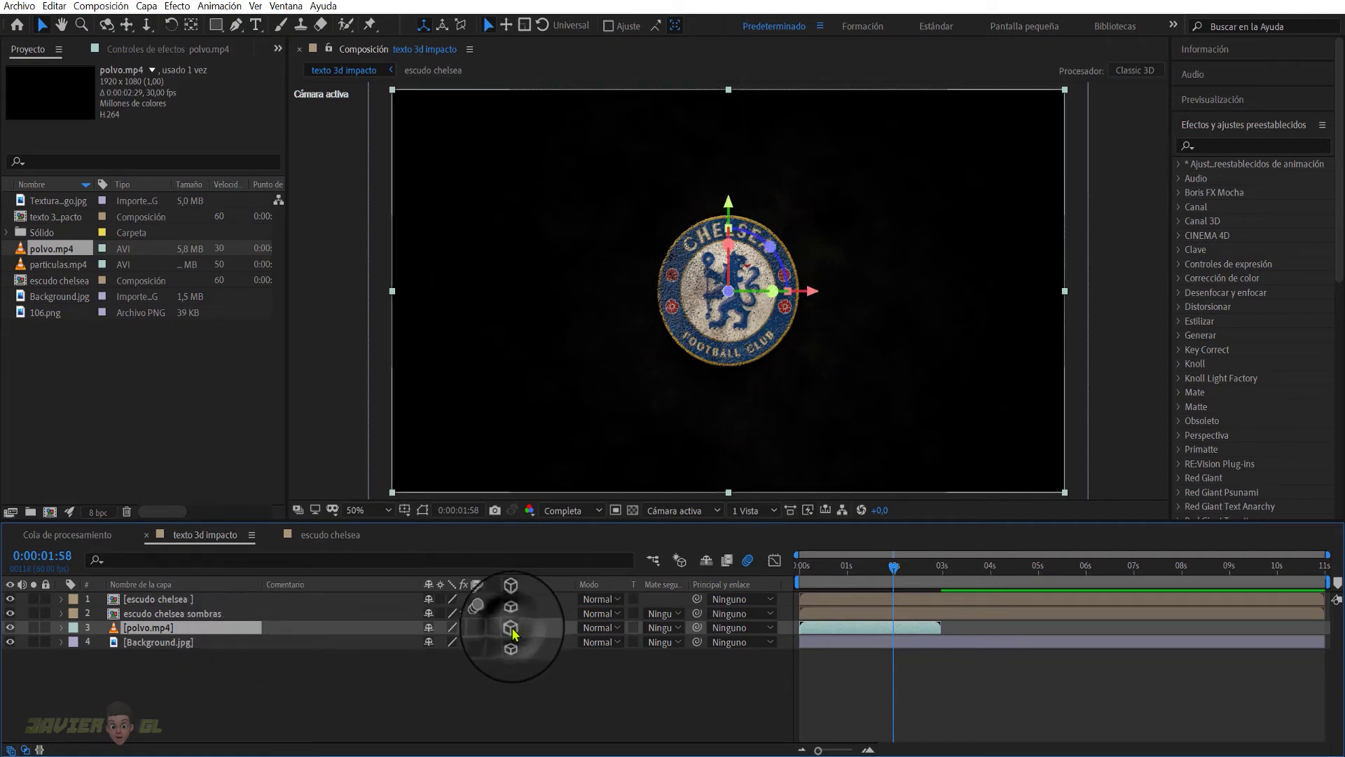
{"action": "left_click", "coordinate": [599, 627]}
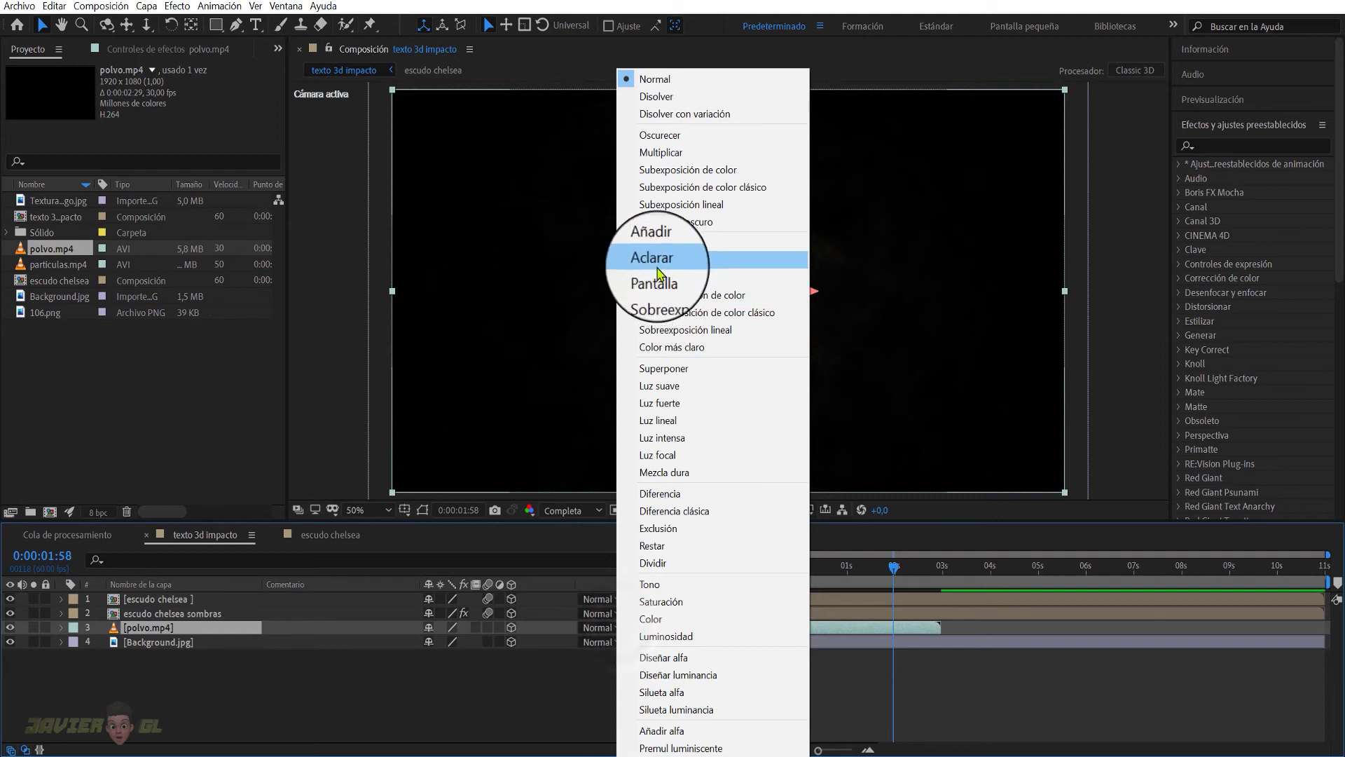
{"action": "left_click", "coordinate": [662, 243]}
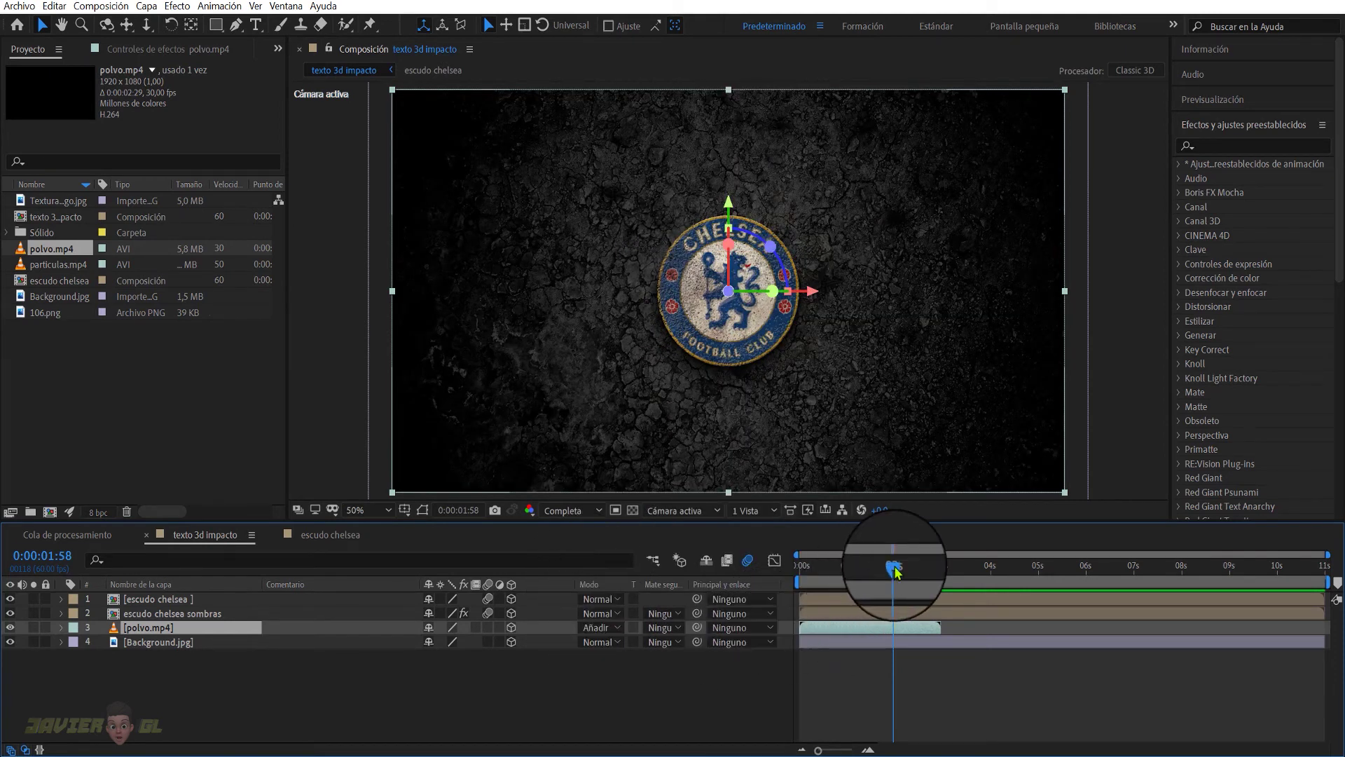
Step: Shift the polvo.mp4 clip to start shortly before the 1-second mark, matching the crest's impact, and preview the timing
{"action": "left_click_drag", "start_coordinate": [881, 575], "coordinate": [839, 571]}
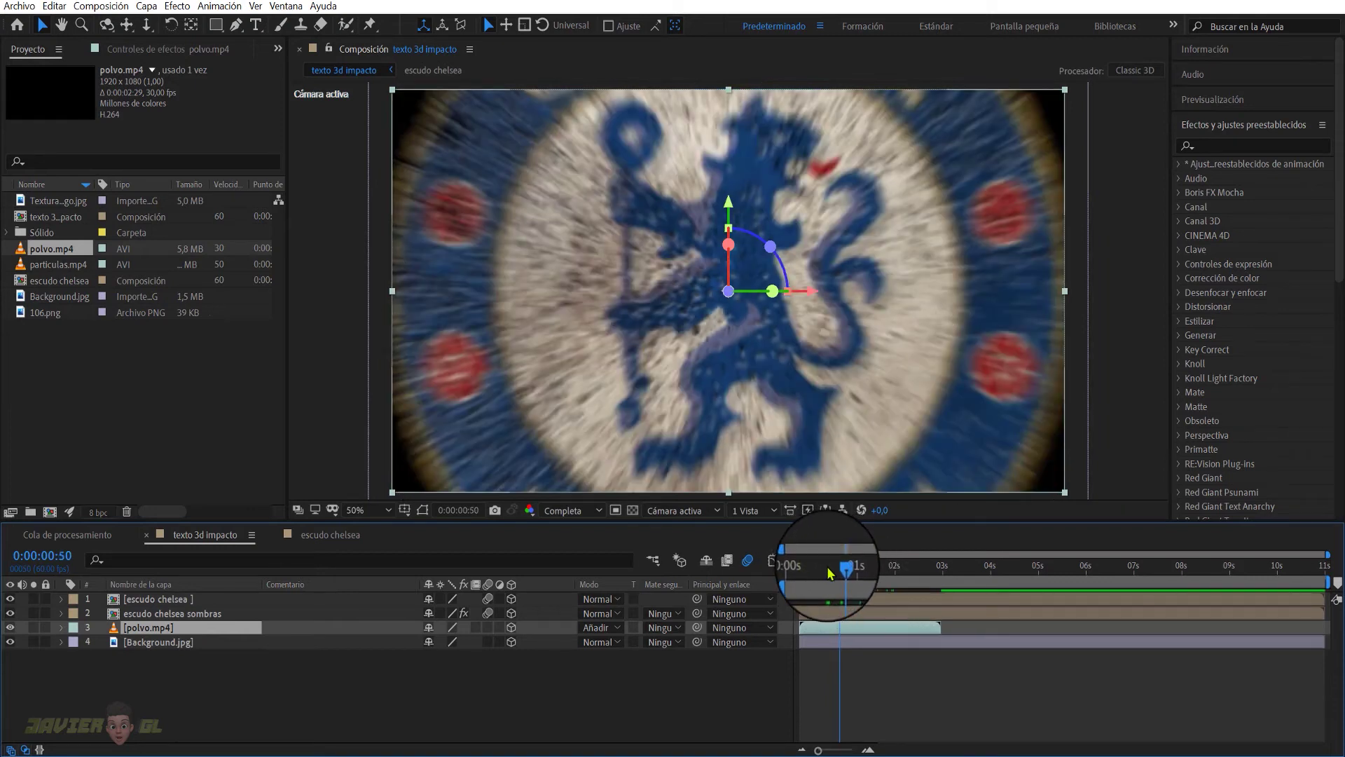
{"action": "left_click_drag", "start_coordinate": [837, 565], "coordinate": [759, 594]}
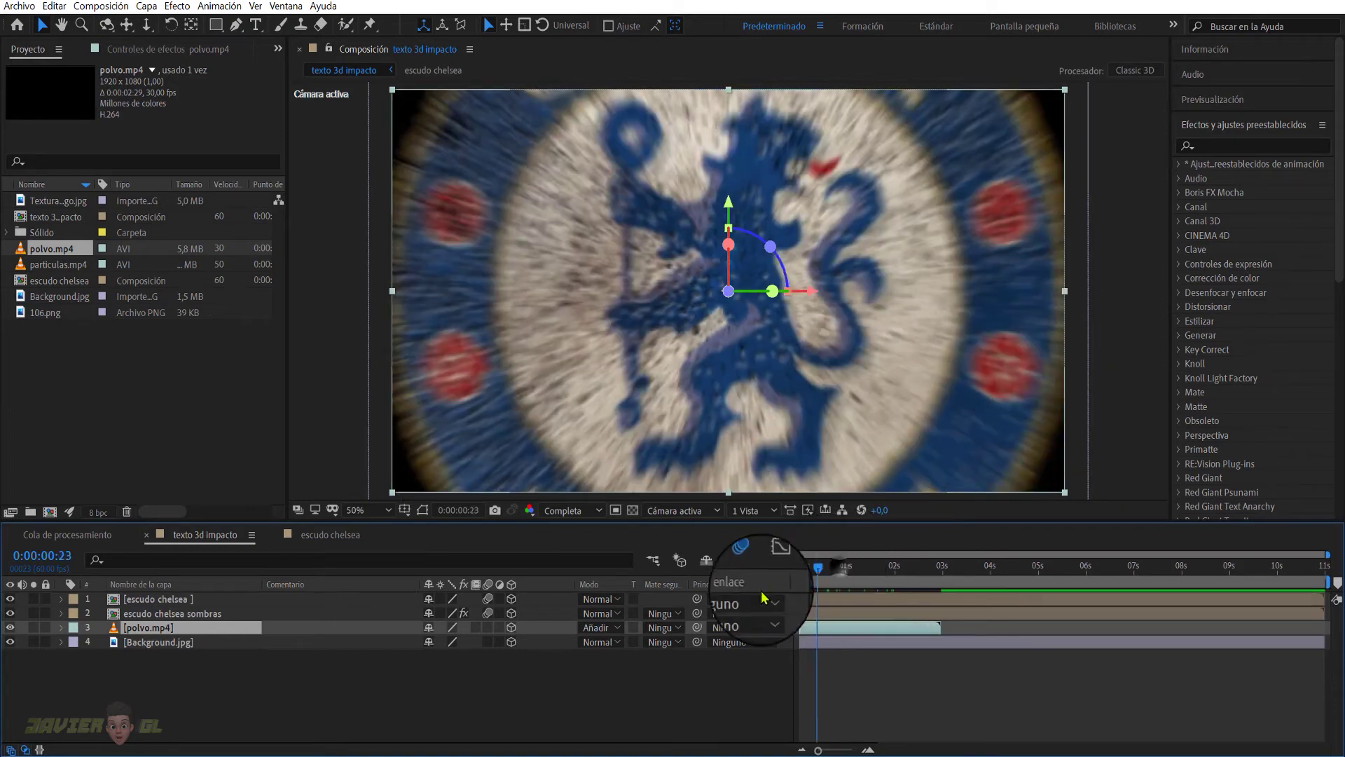
{"action": "key", "text": "space"}
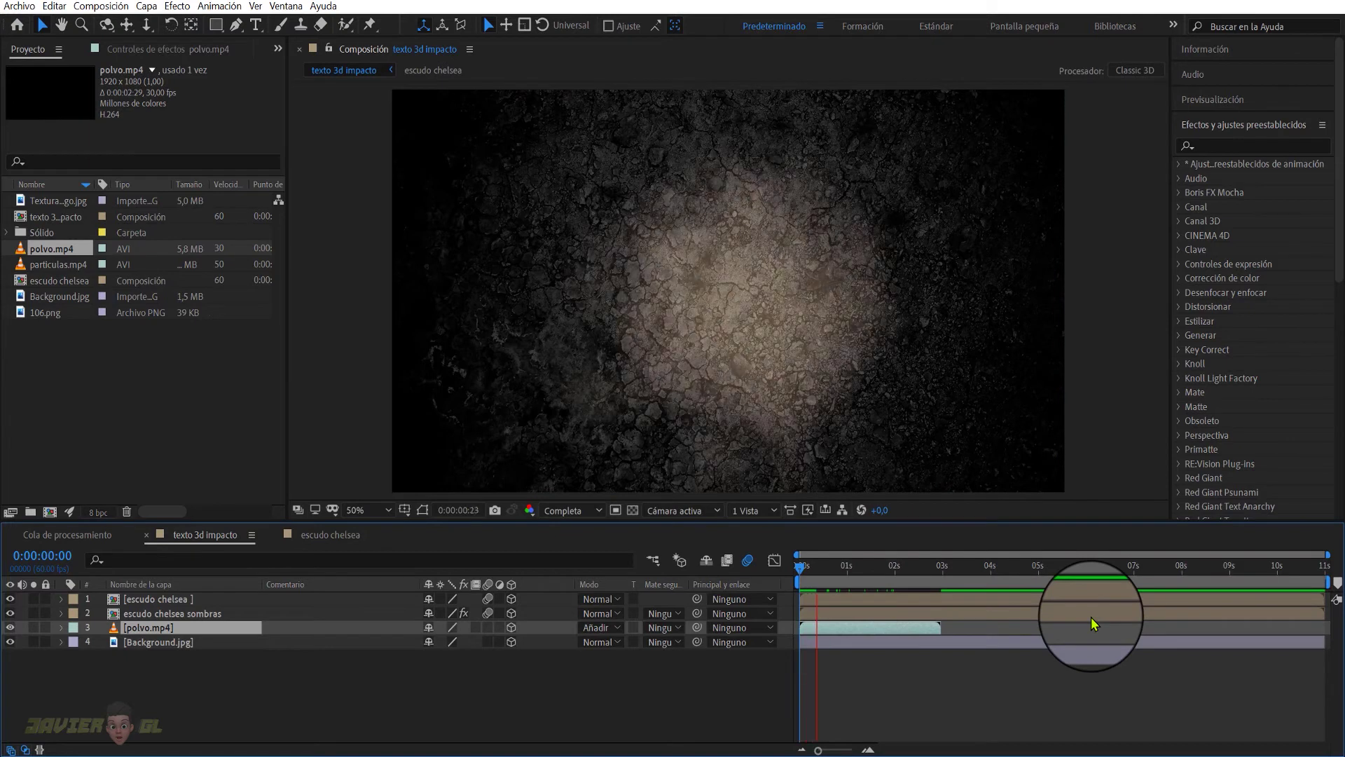
{"action": "left_click", "coordinate": [853, 566]}
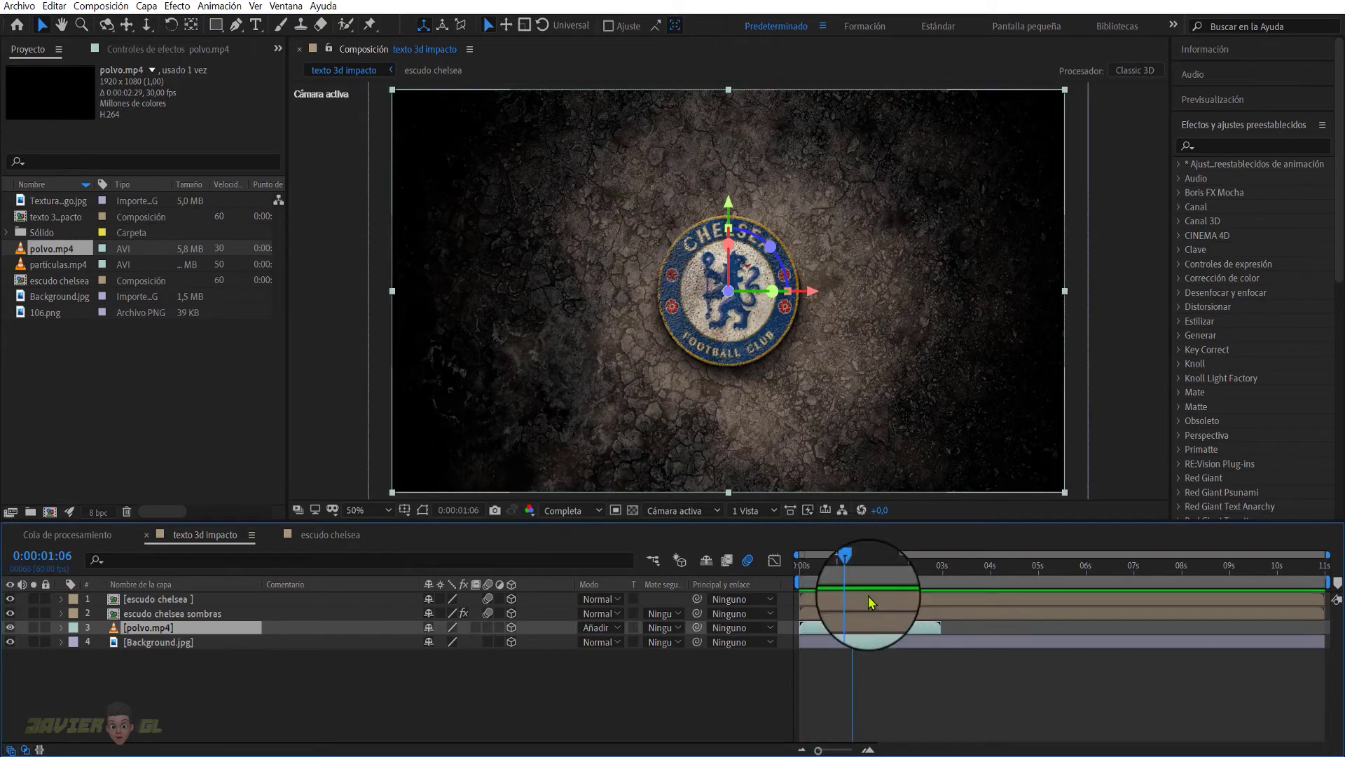
{"action": "left_click_drag", "start_coordinate": [861, 630], "coordinate": [892, 636]}
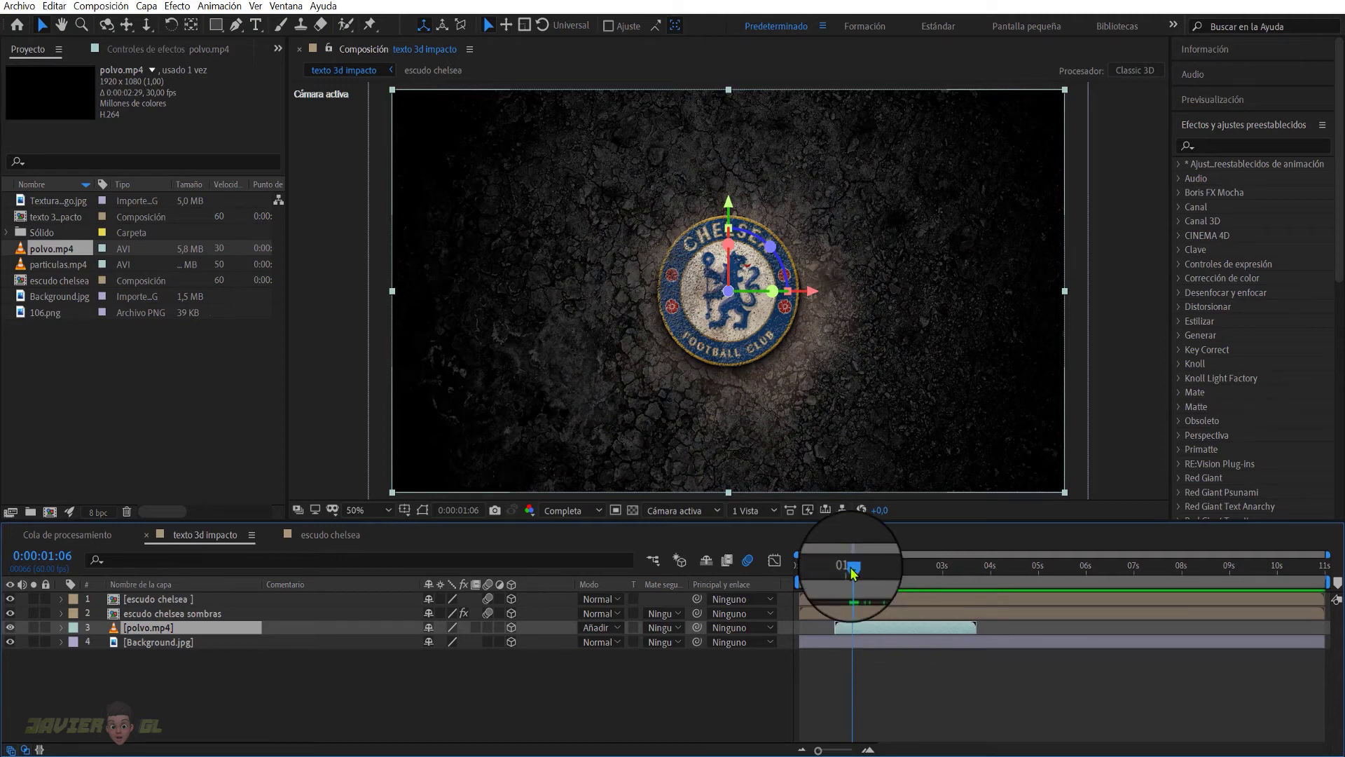
{"action": "left_click", "coordinate": [821, 587]}
{"action": "key", "text": "space"}
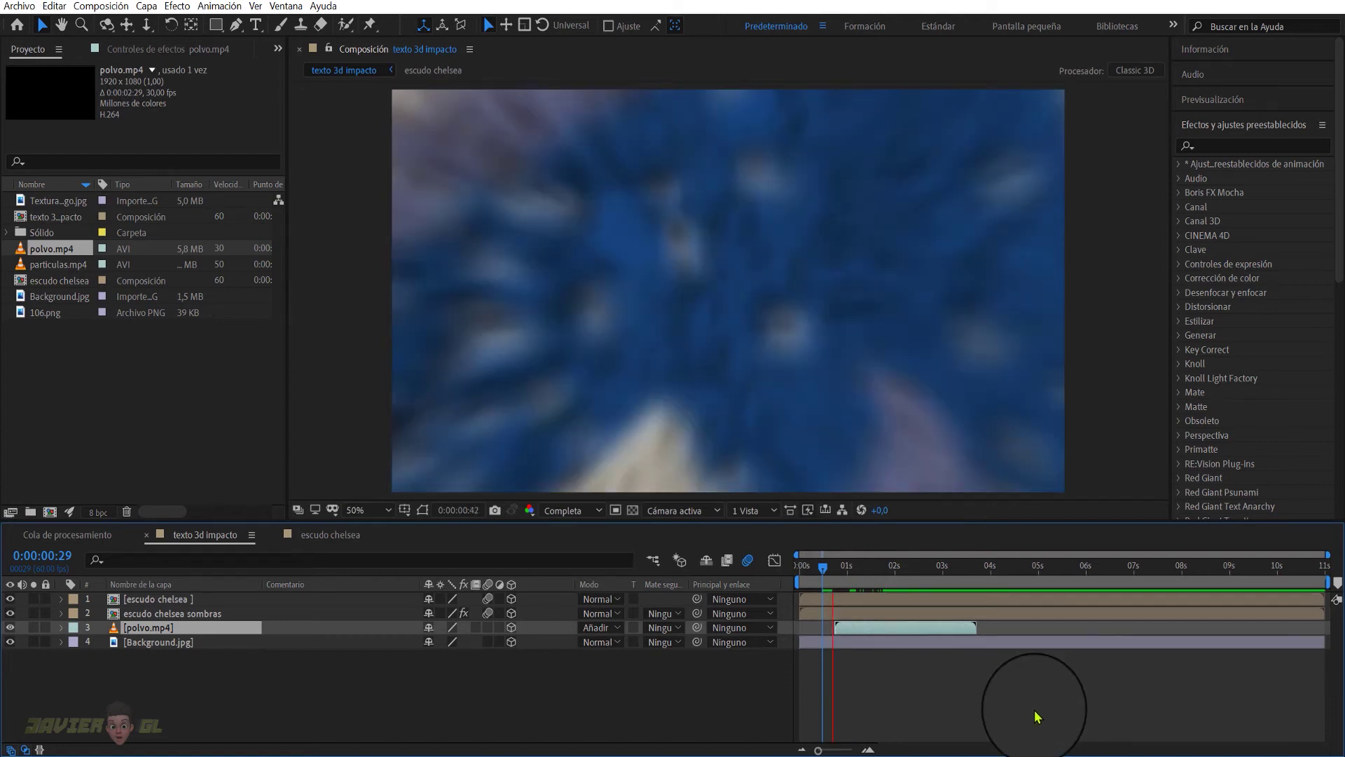
Step: Set both the composition viewer resolution and the preview resolution to Mitad
{"action": "left_click", "coordinate": [580, 513]}
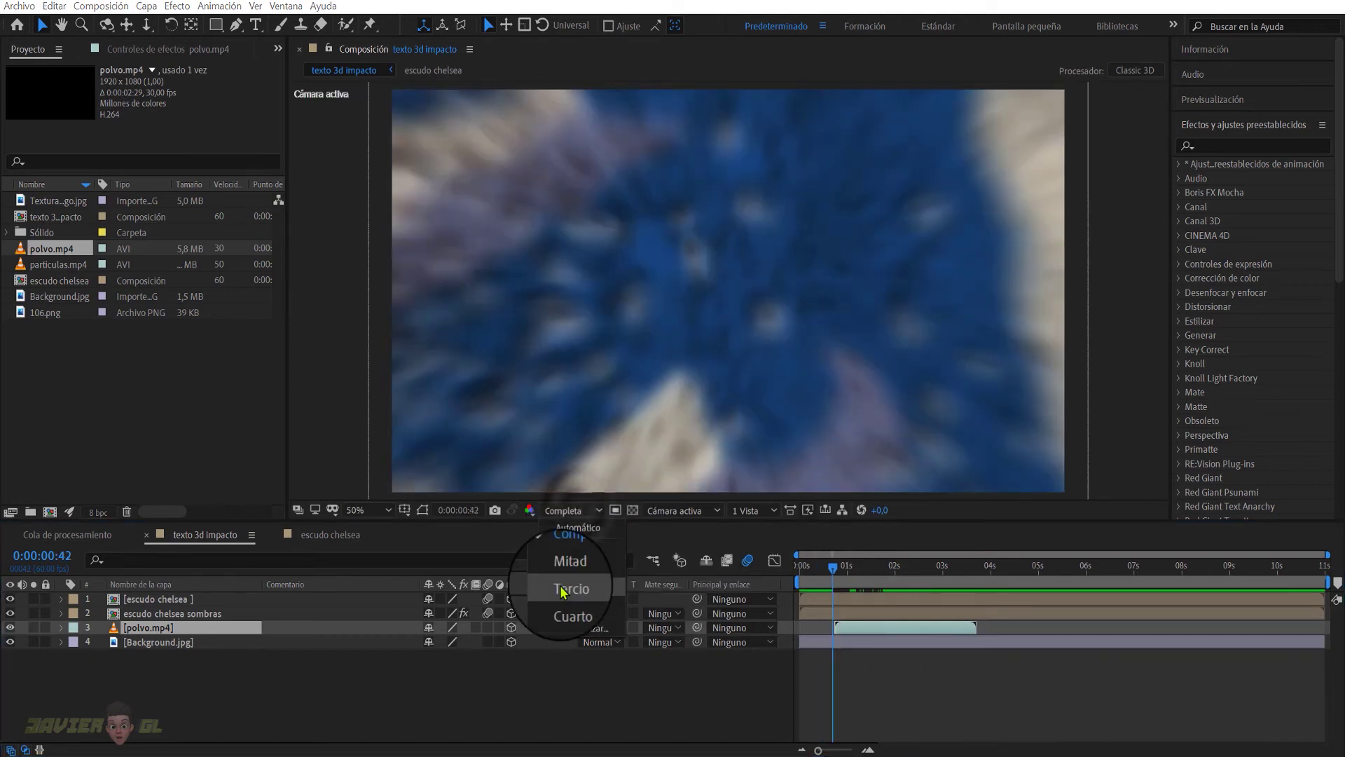
{"action": "left_click", "coordinate": [568, 560]}
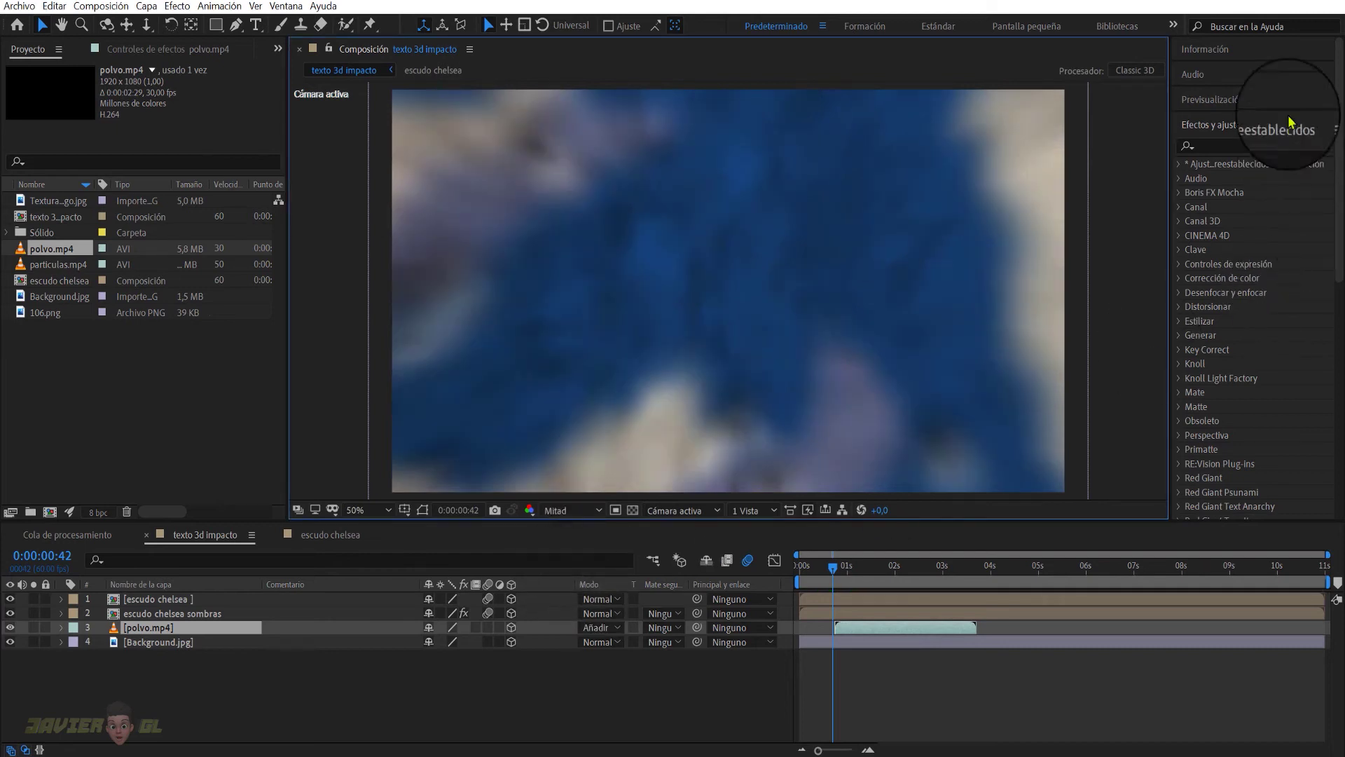
{"action": "left_click", "coordinate": [1212, 99]}
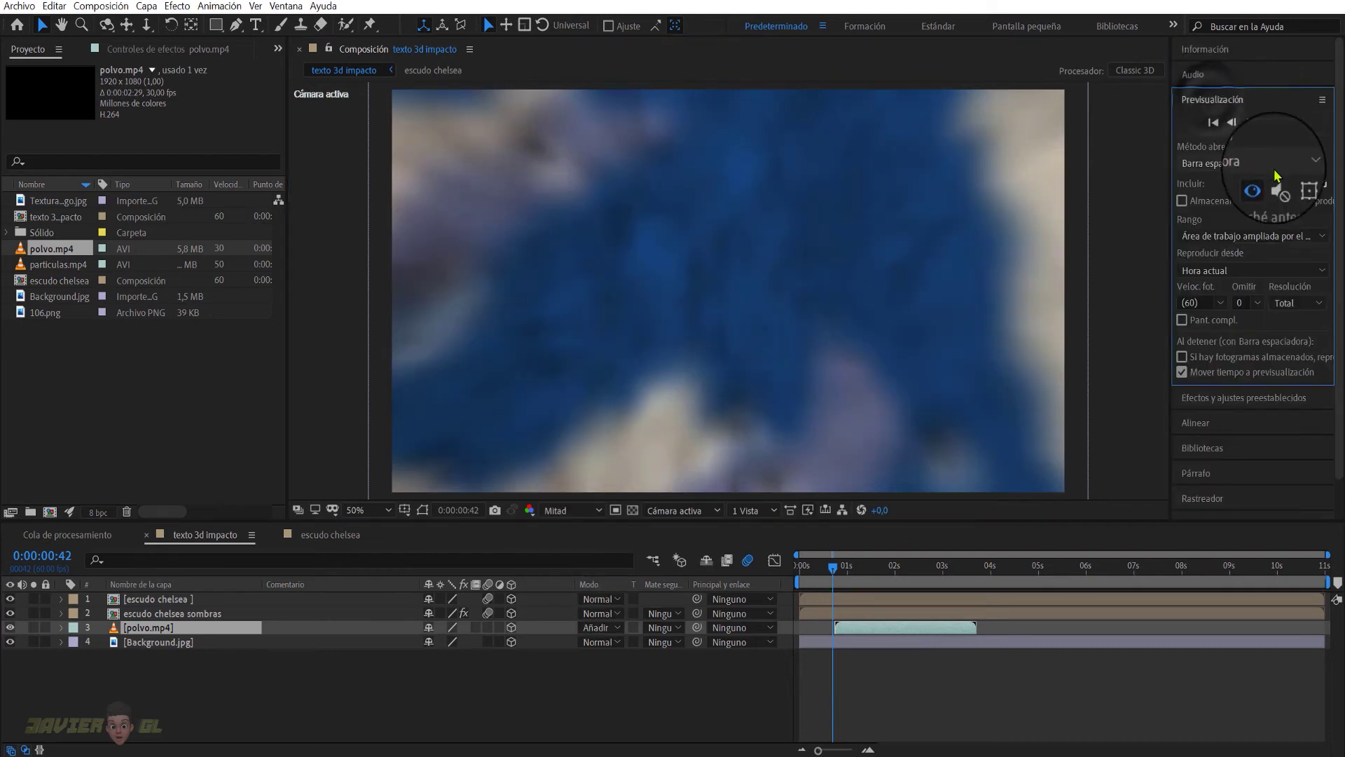
{"action": "left_click", "coordinate": [1292, 303]}
{"action": "left_click", "coordinate": [1289, 329]}
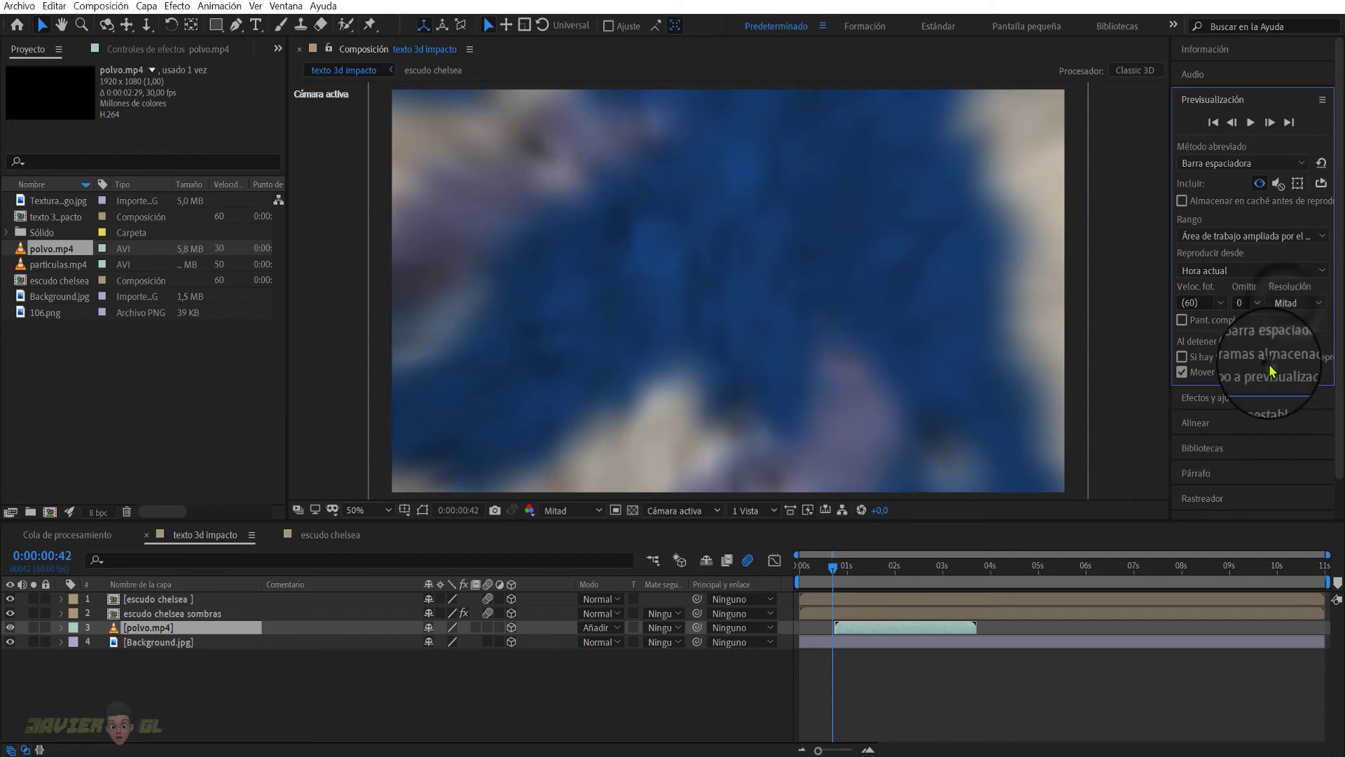
Step: Preview the crest impact with the dust from the beginning of the composition
{"action": "left_click_drag", "start_coordinate": [831, 563], "coordinate": [802, 579]}
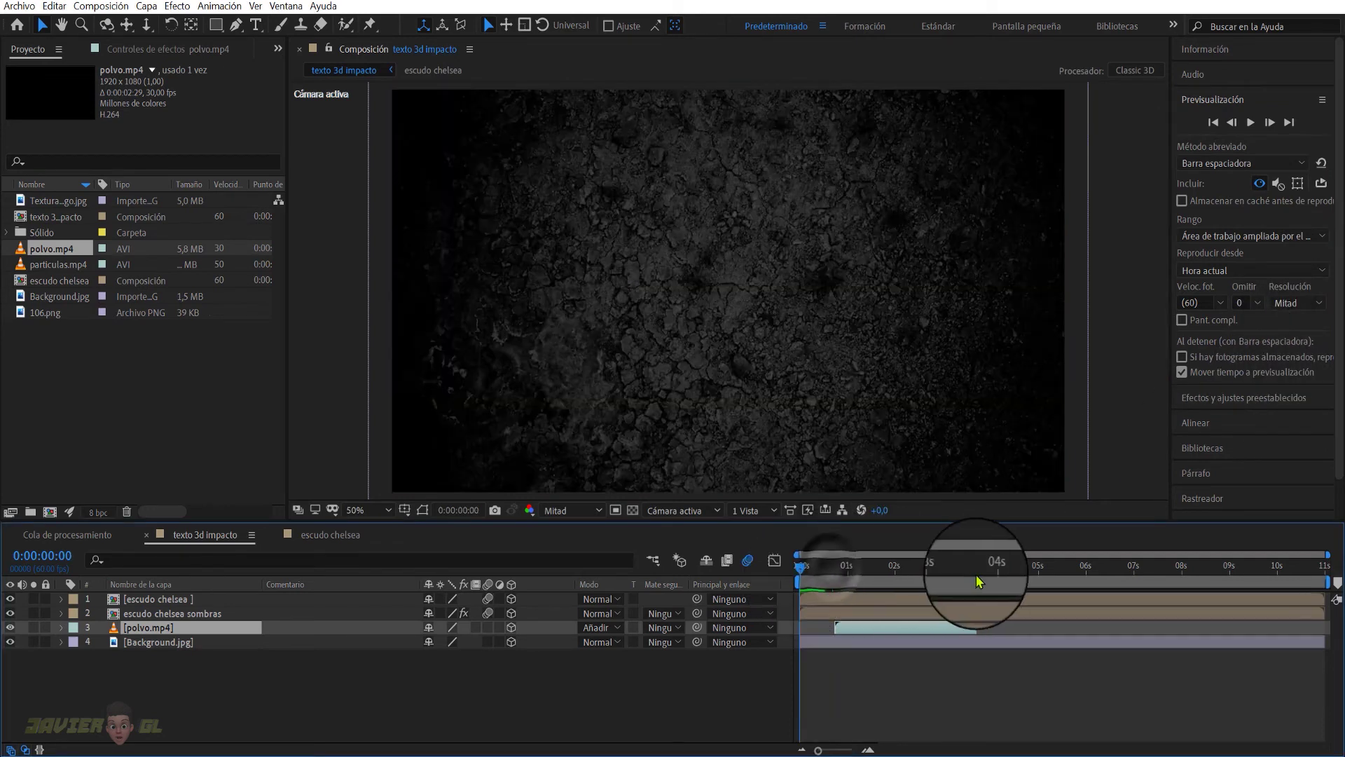
{"action": "key", "text": "space"}
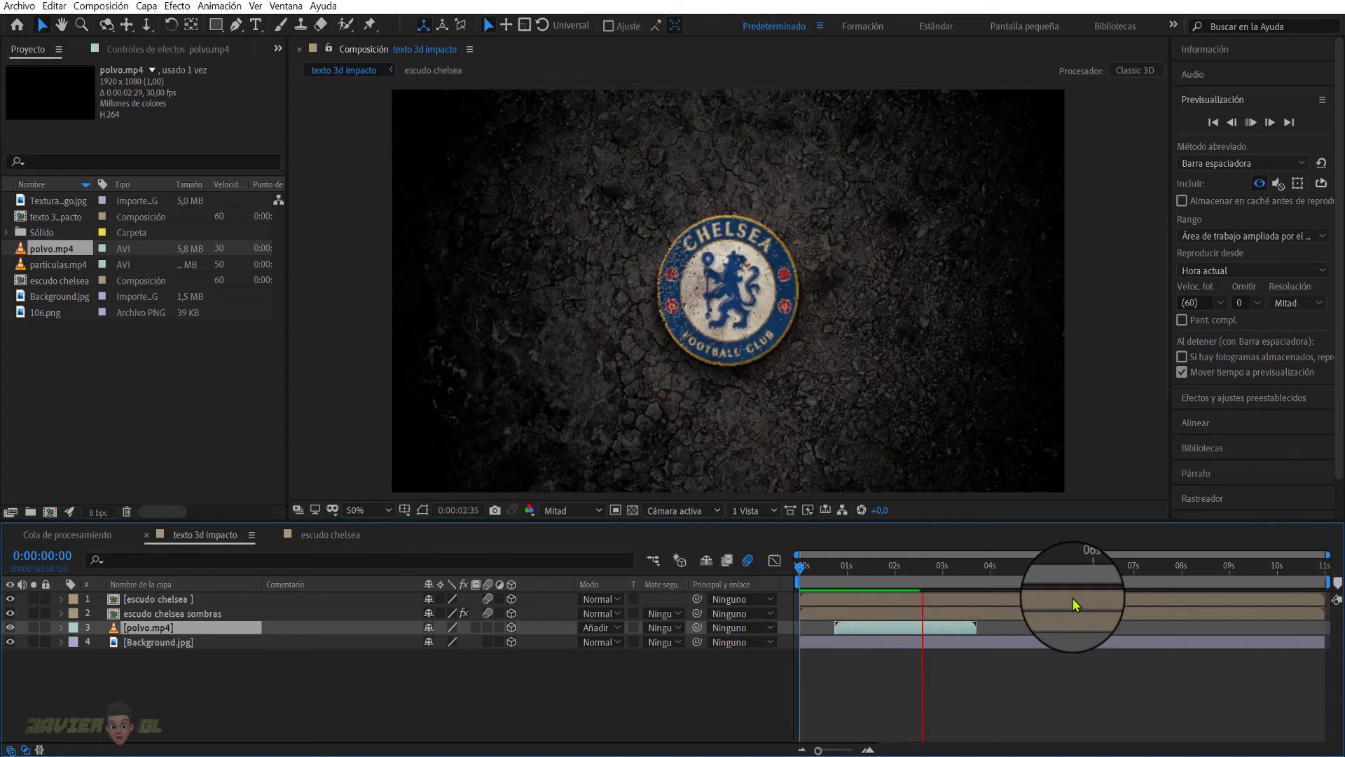
{"action": "key", "text": "space"}
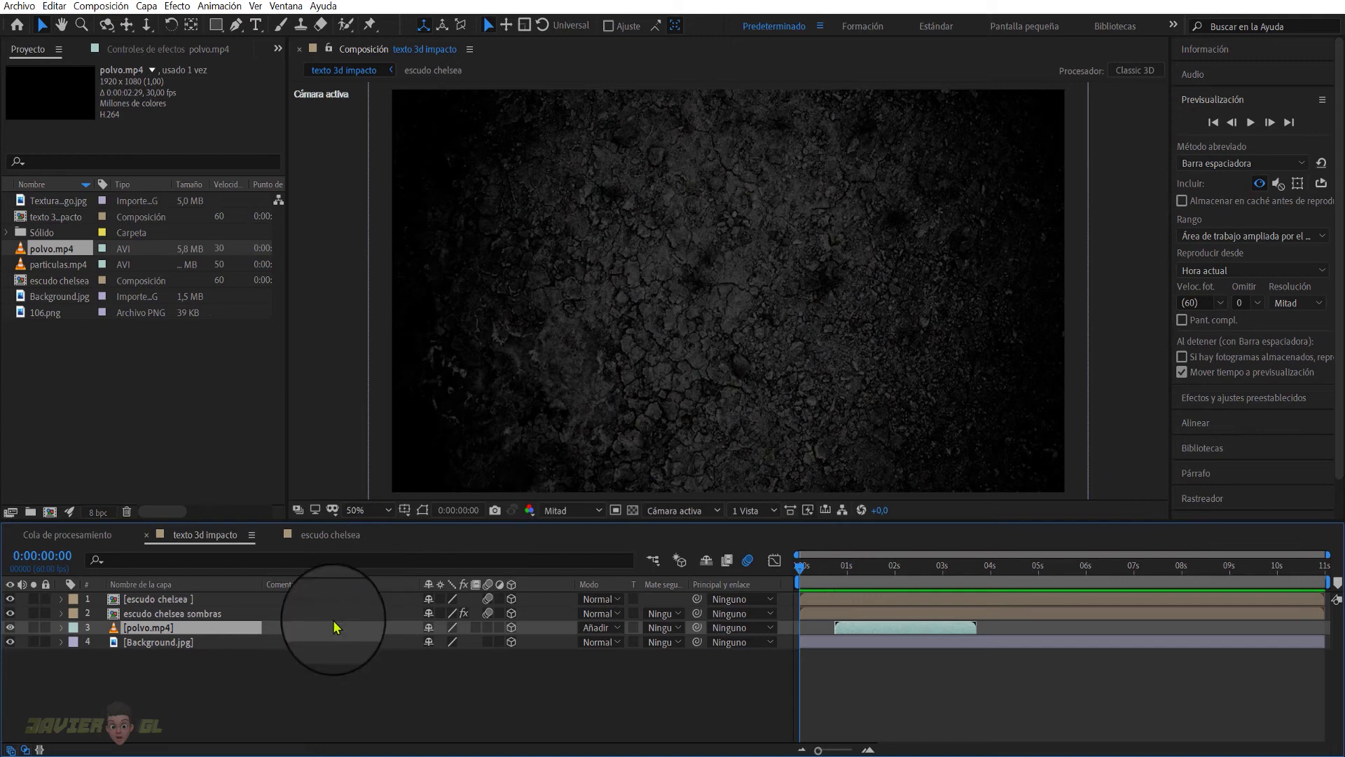
Step: Add particulas.mp4 as the topmost layer and fit it to the composition size
{"action": "left_click", "coordinate": [217, 674]}
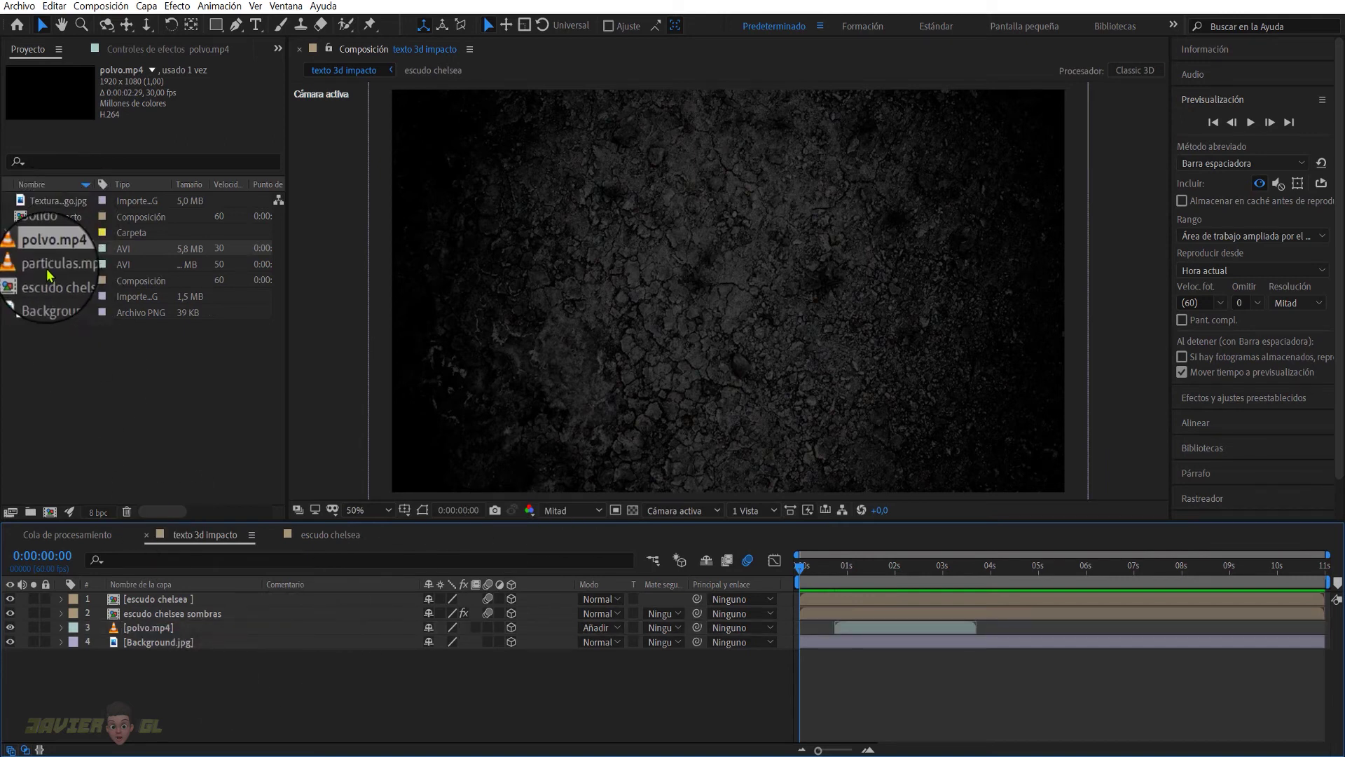
{"action": "left_click_drag", "start_coordinate": [42, 263], "coordinate": [119, 595]}
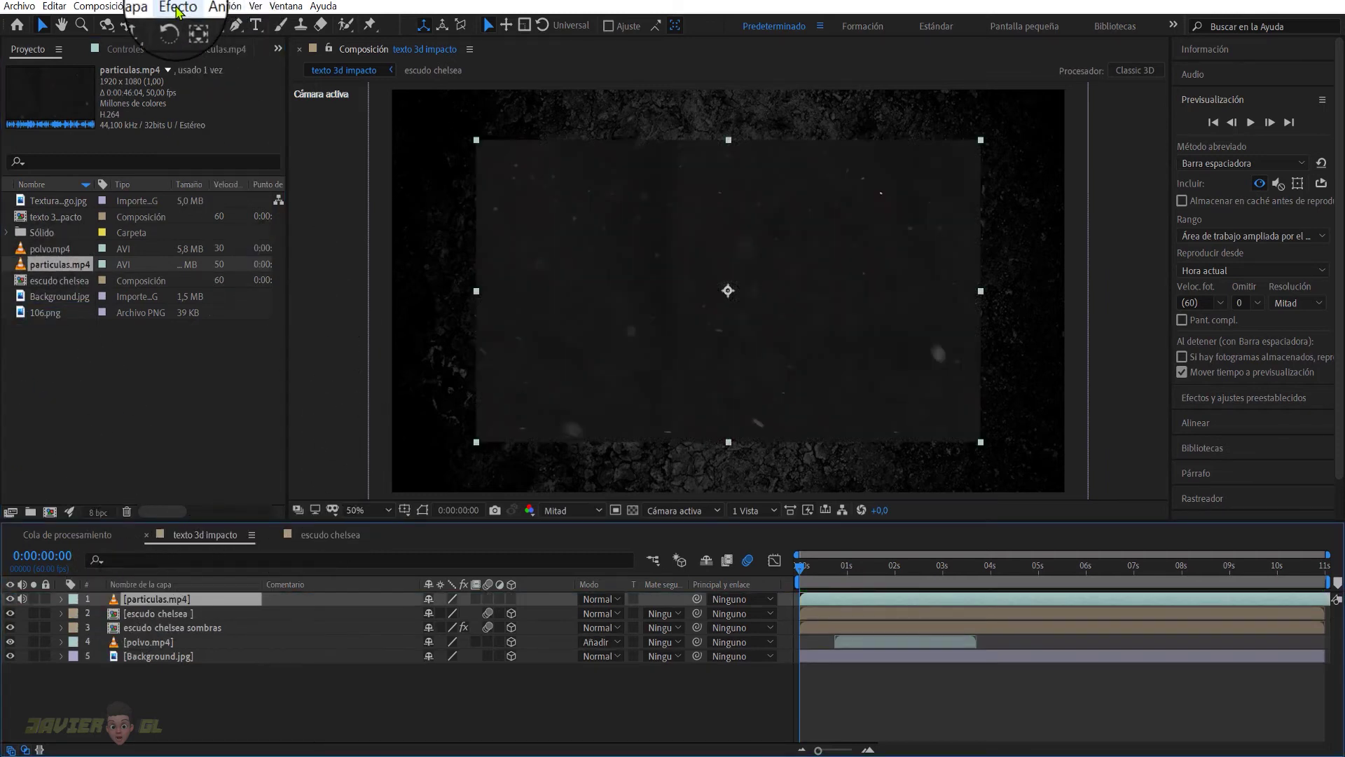
{"action": "left_click", "coordinate": [146, 6]}
{"action": "mouse_move", "coordinate": [418, 195]}
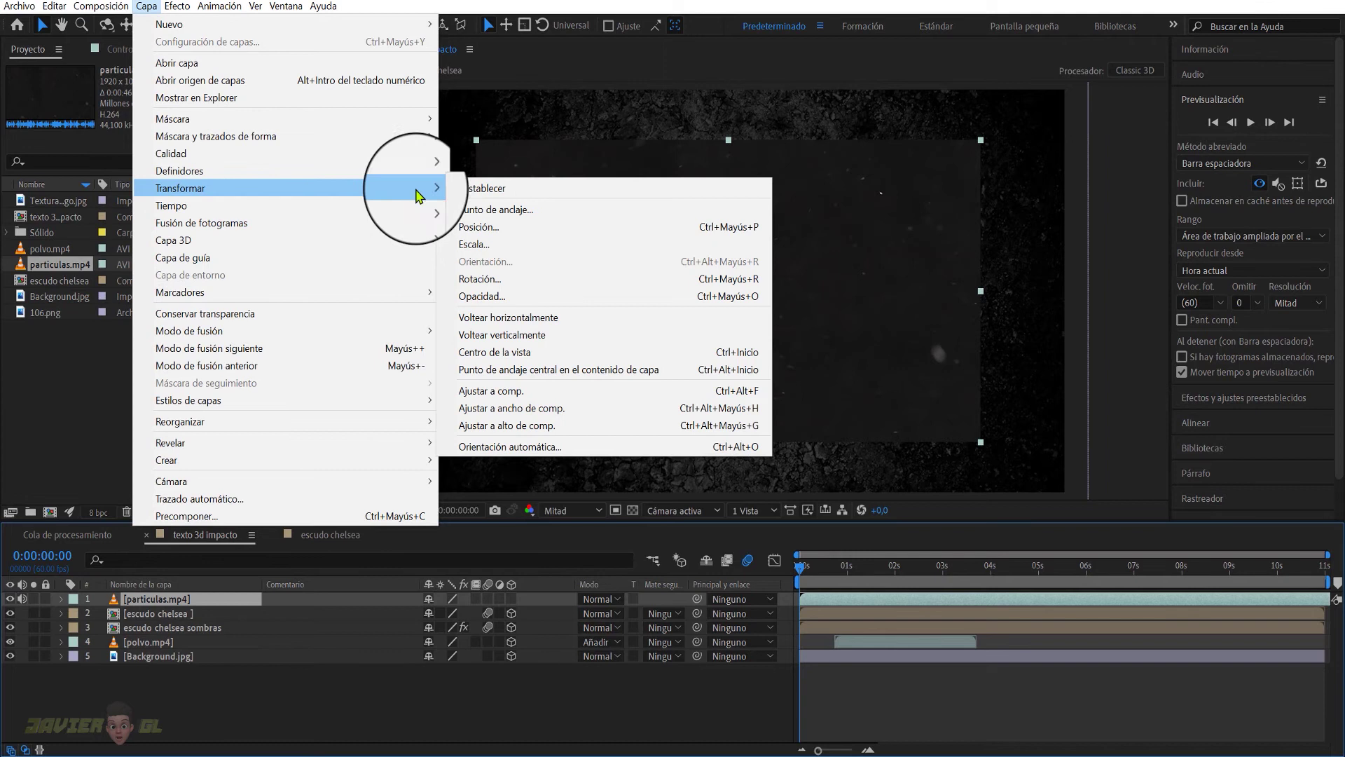
{"action": "left_click", "coordinate": [490, 390]}
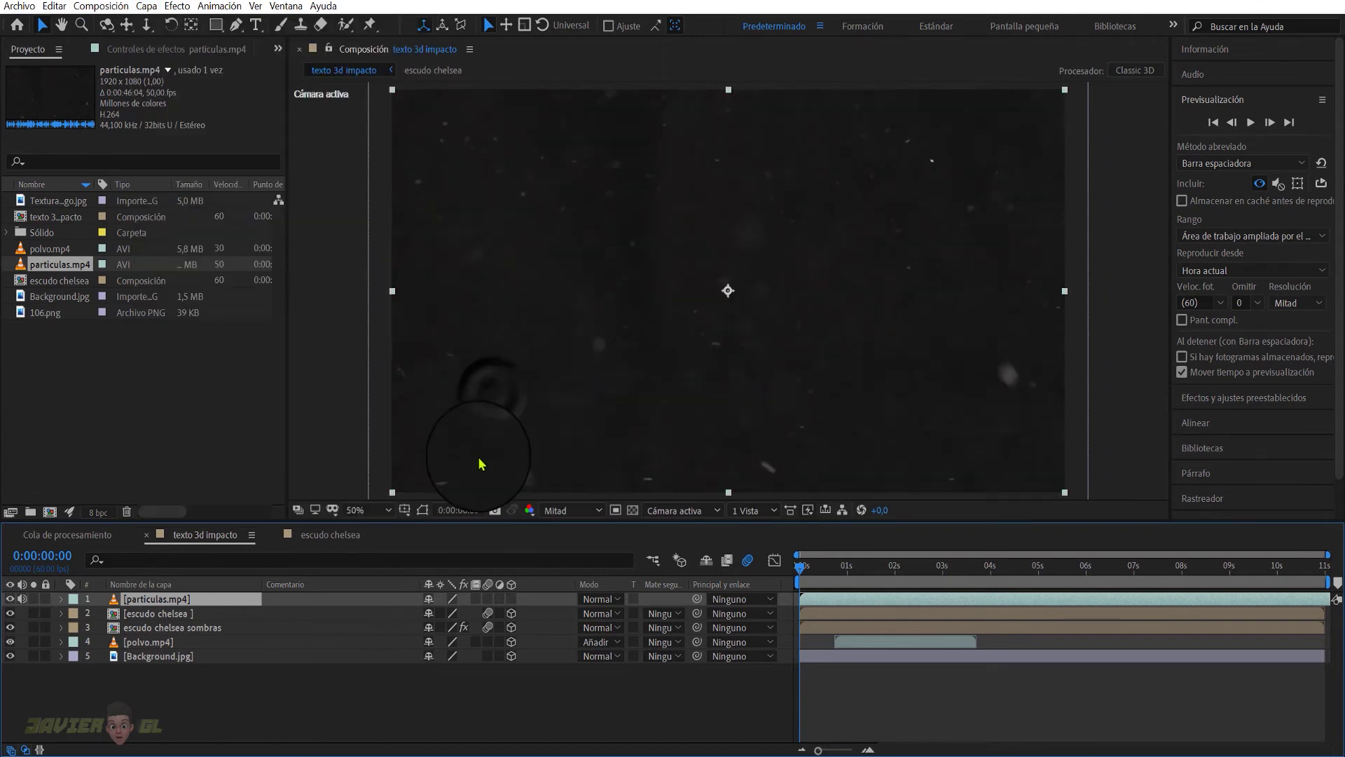
Step: Make the particulas.mp4 layer 3D and set its blending mode to Añadir
{"action": "left_click", "coordinate": [512, 599]}
{"action": "left_click", "coordinate": [578, 600]}
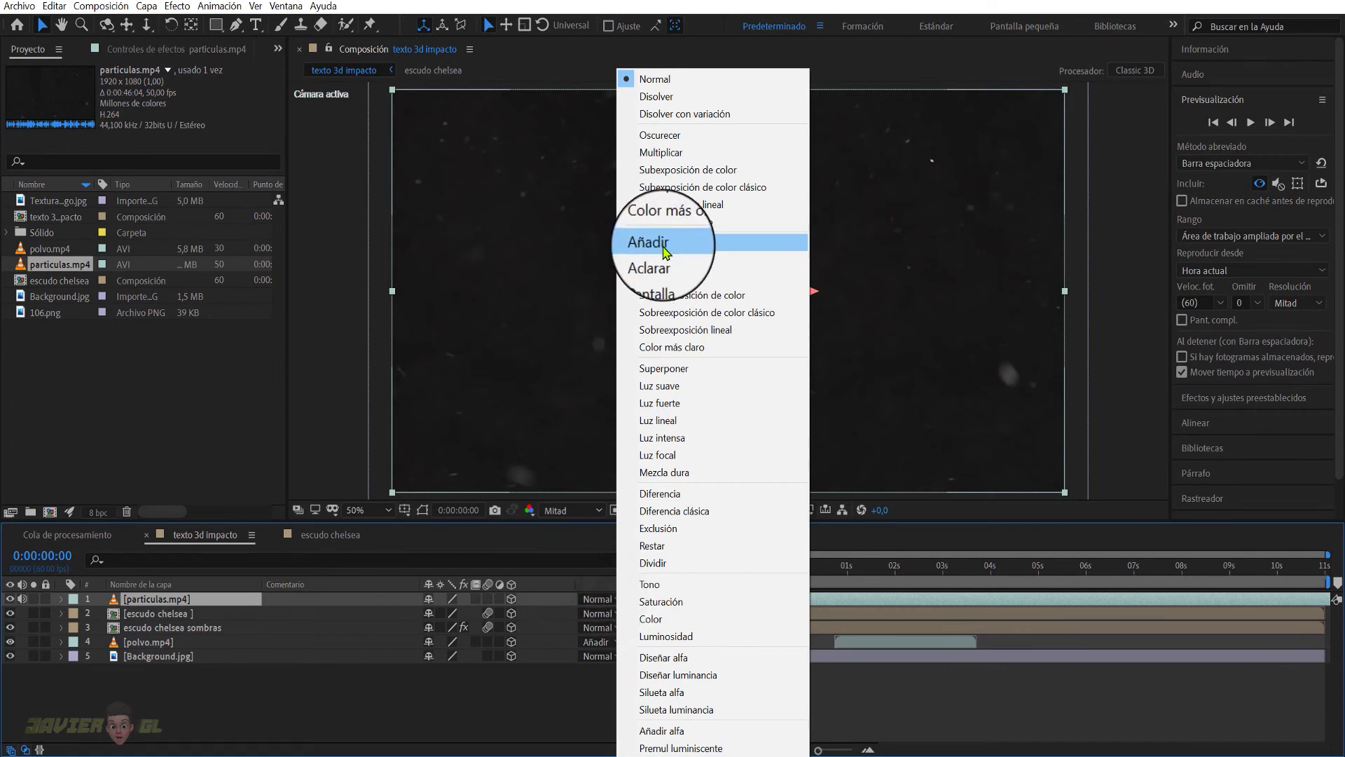
{"action": "left_click", "coordinate": [664, 247]}
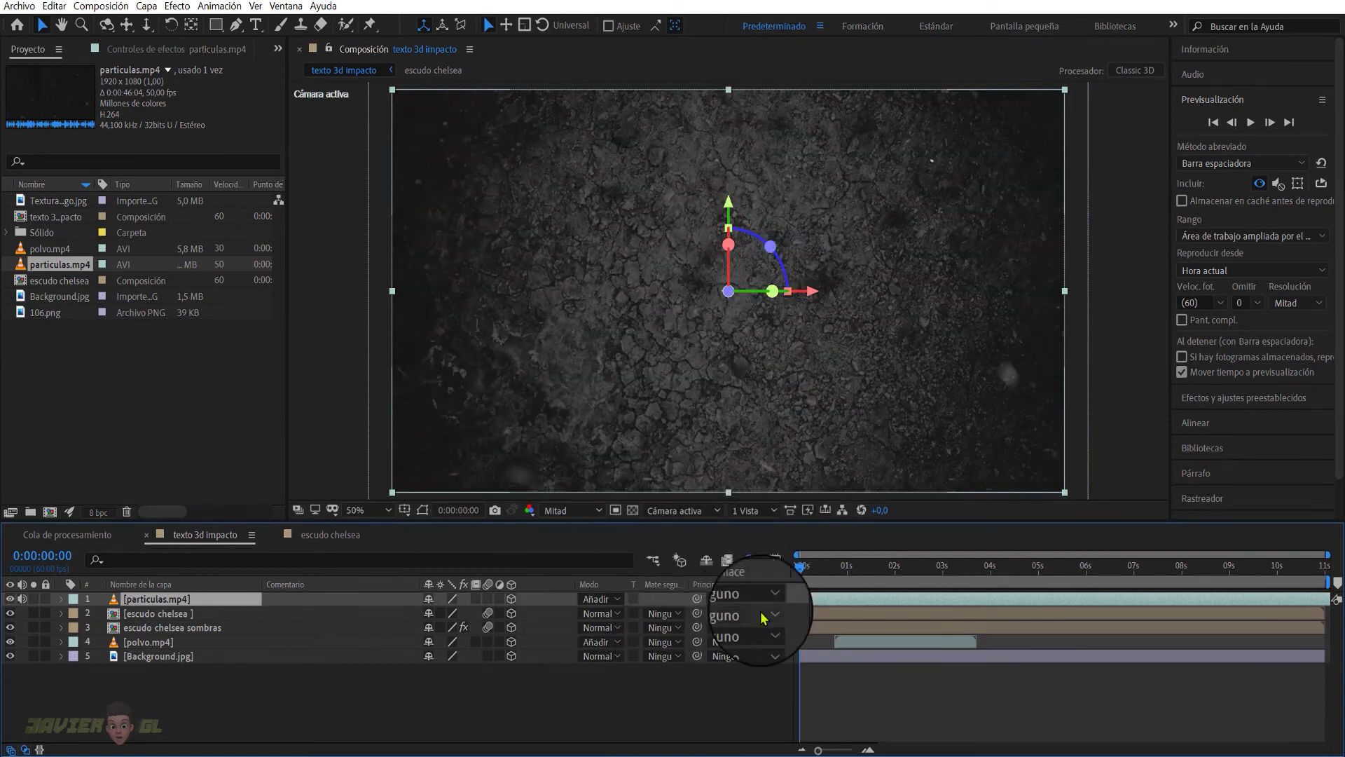
Step: Set the particulas.mp4 layer's opacity to 80% and preview the animation from the start
{"action": "left_click_drag", "start_coordinate": [803, 572], "coordinate": [857, 576]}
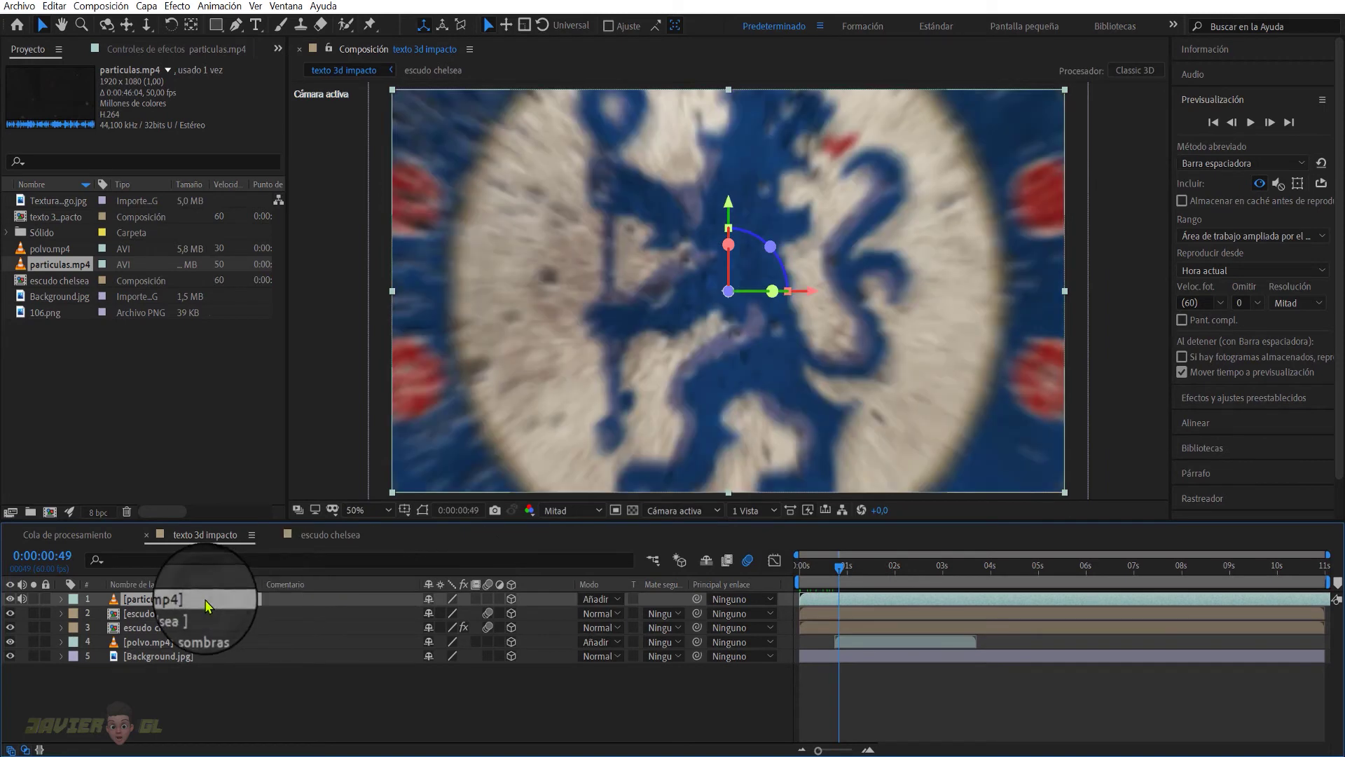
{"action": "key", "text": "t"}
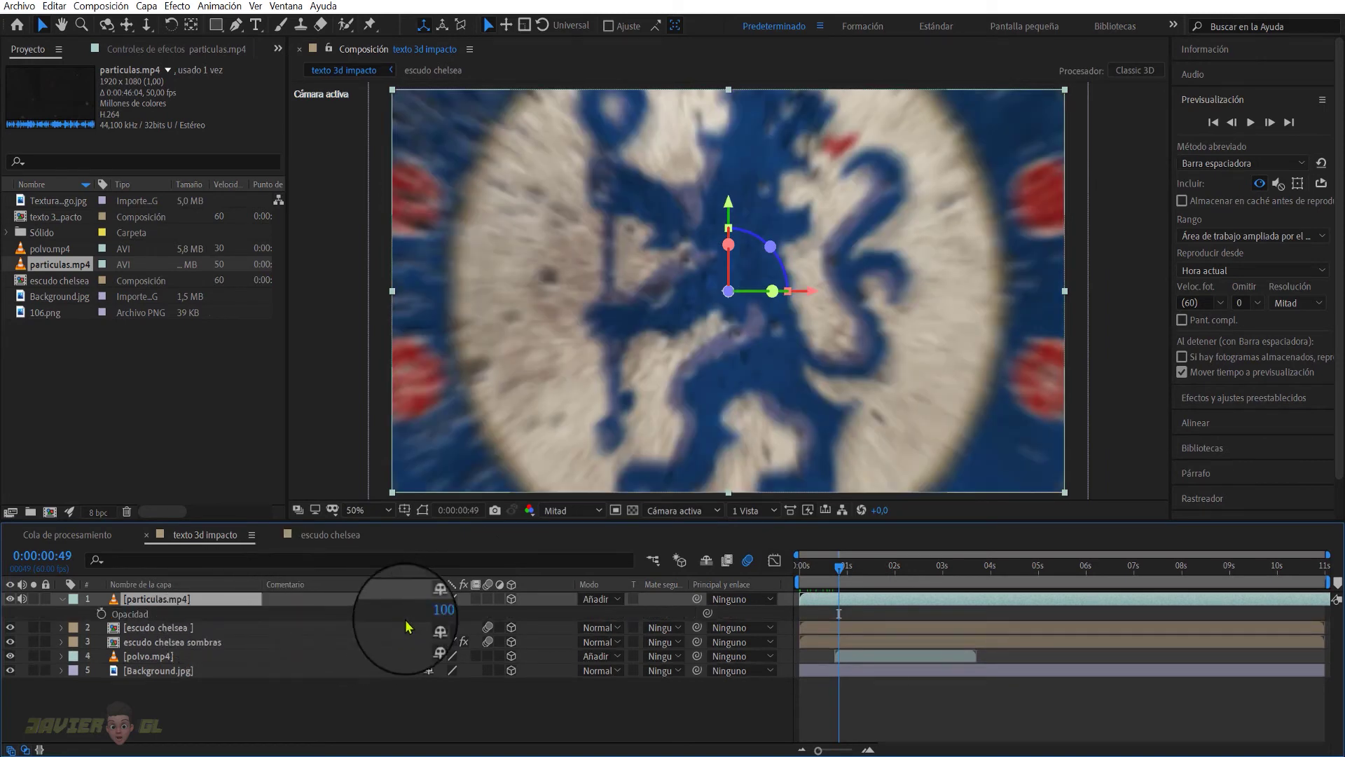
{"action": "left_click", "coordinate": [431, 612]}
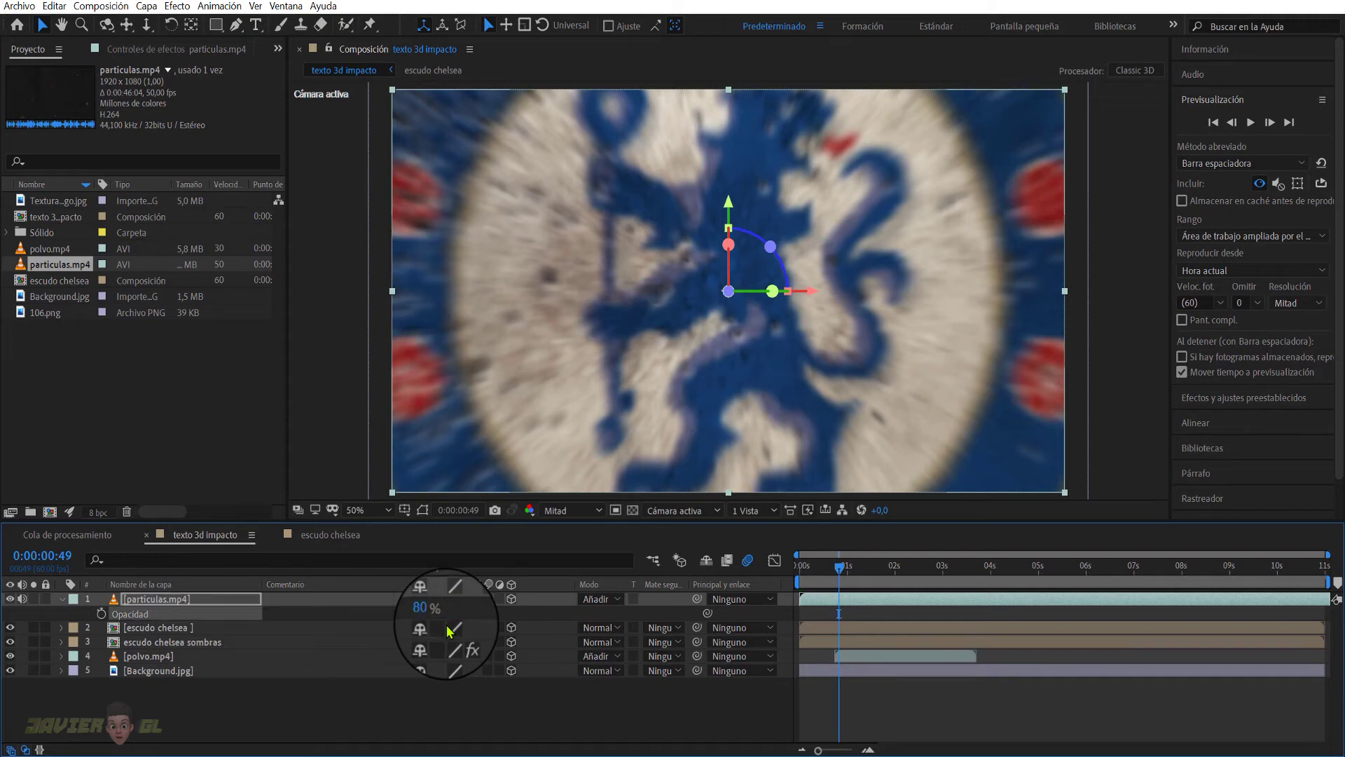
{"action": "left_click_drag", "start_coordinate": [841, 564], "coordinate": [800, 587]}
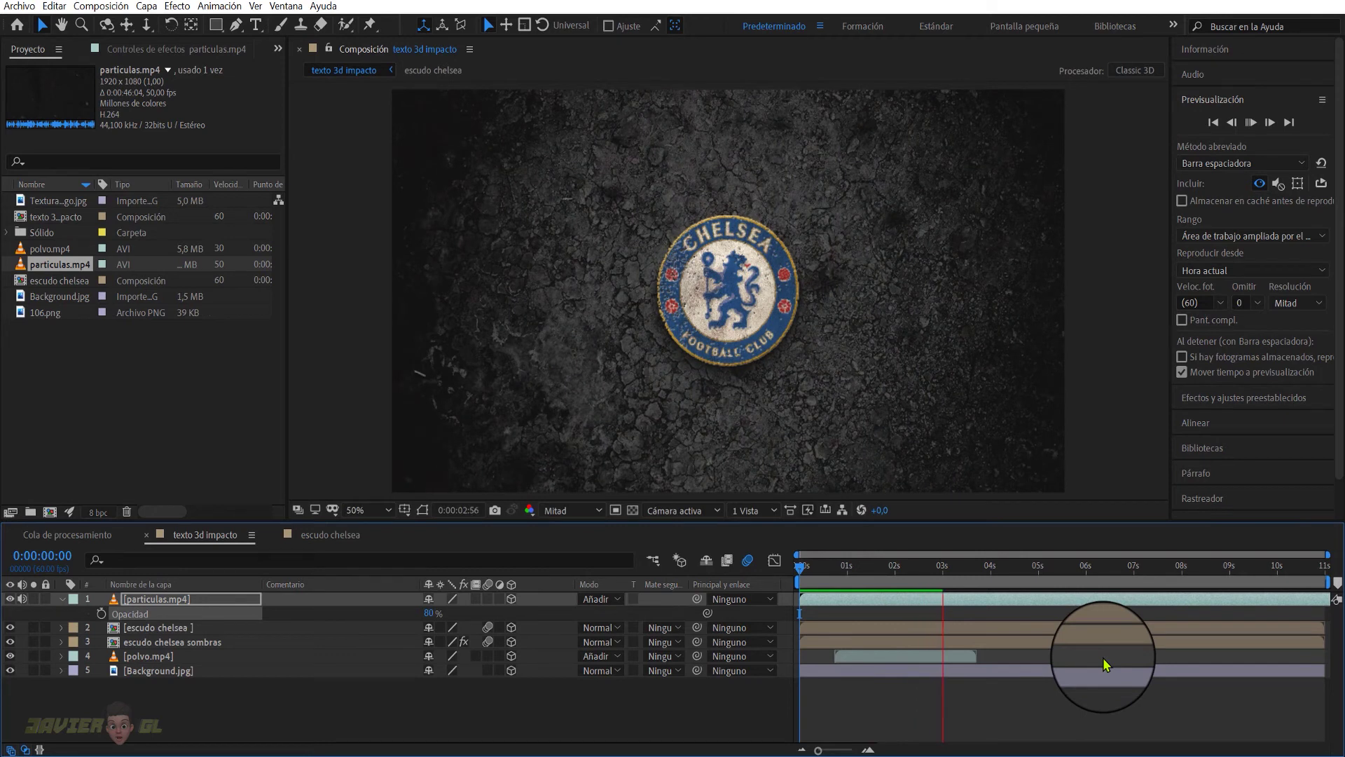
{"action": "key", "text": "space"}
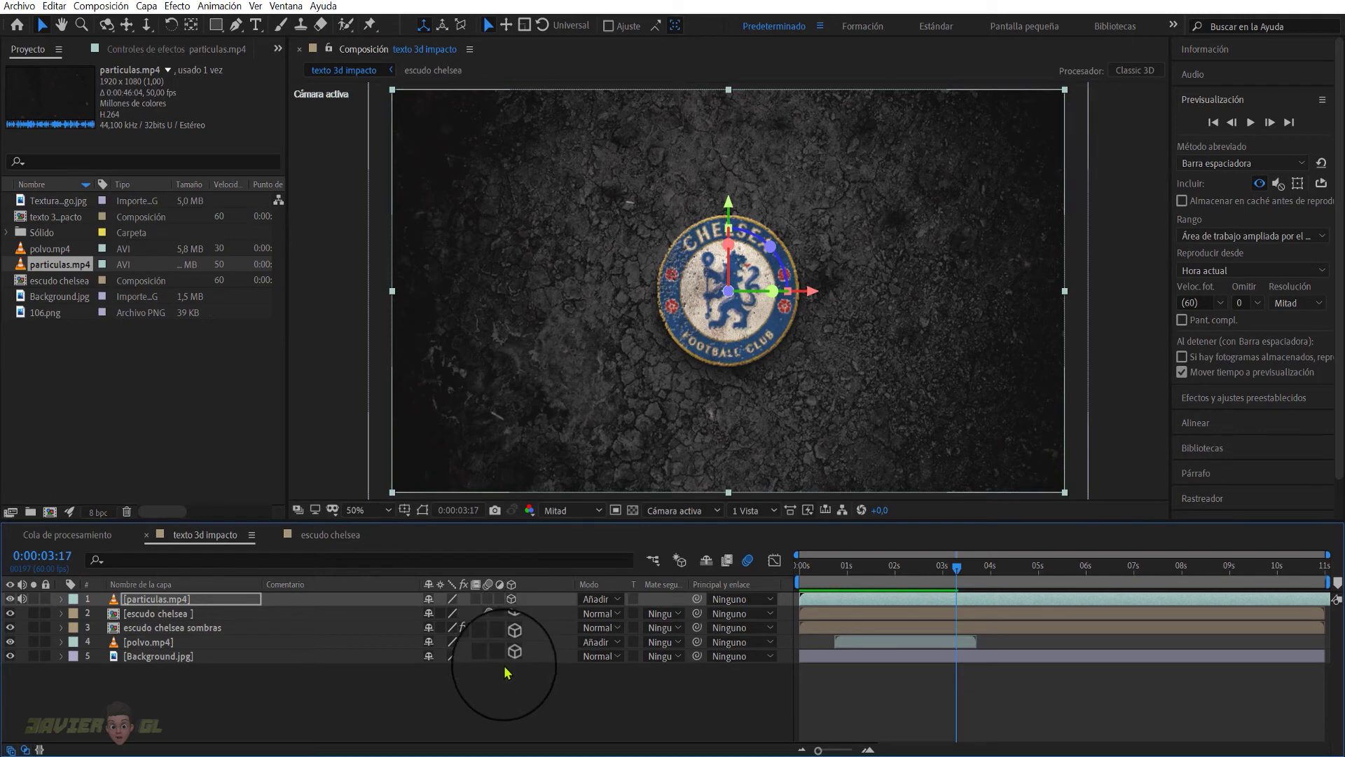
Step: Create a two-node camera layer with a 35 mm focal length in the texto 3d impacto composition
{"action": "right_click", "coordinate": [323, 704]}
{"action": "mouse_move", "coordinate": [538, 532]}
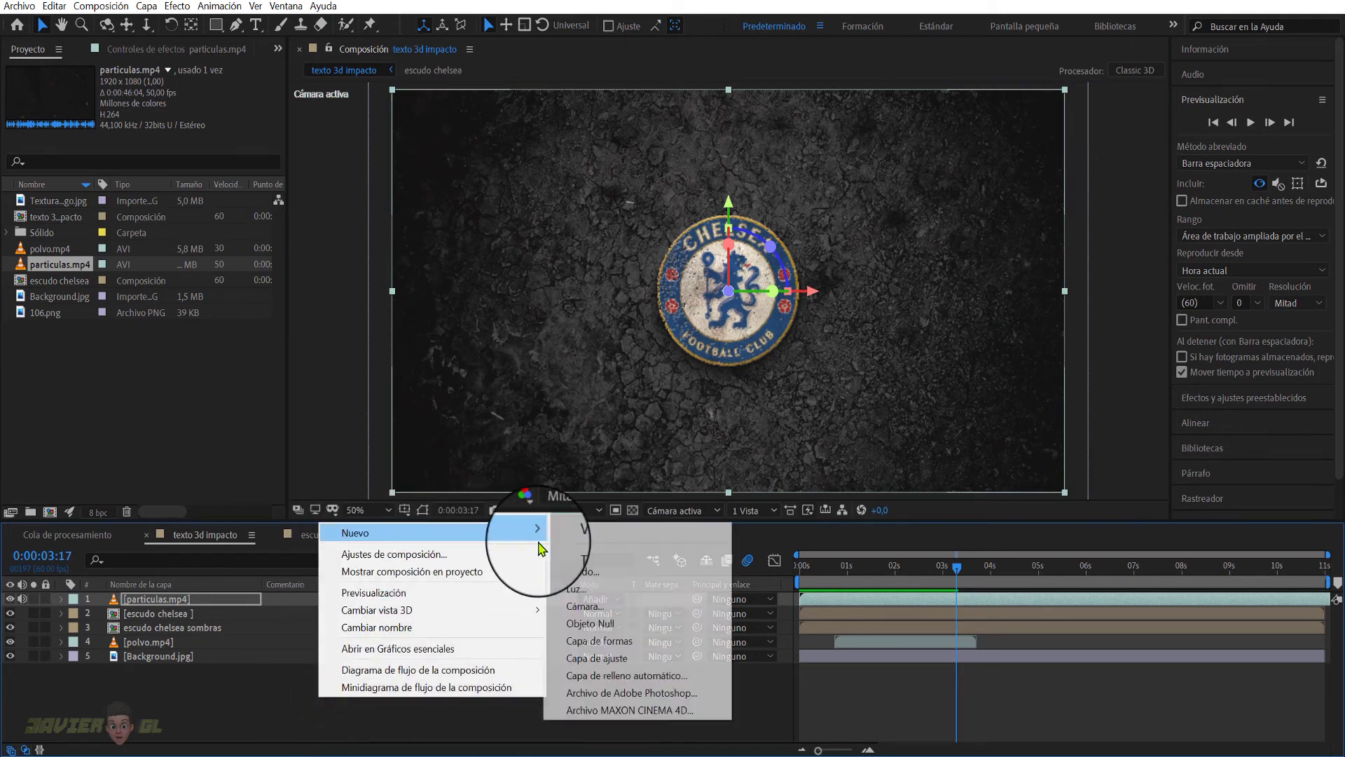
{"action": "left_click", "coordinate": [589, 598]}
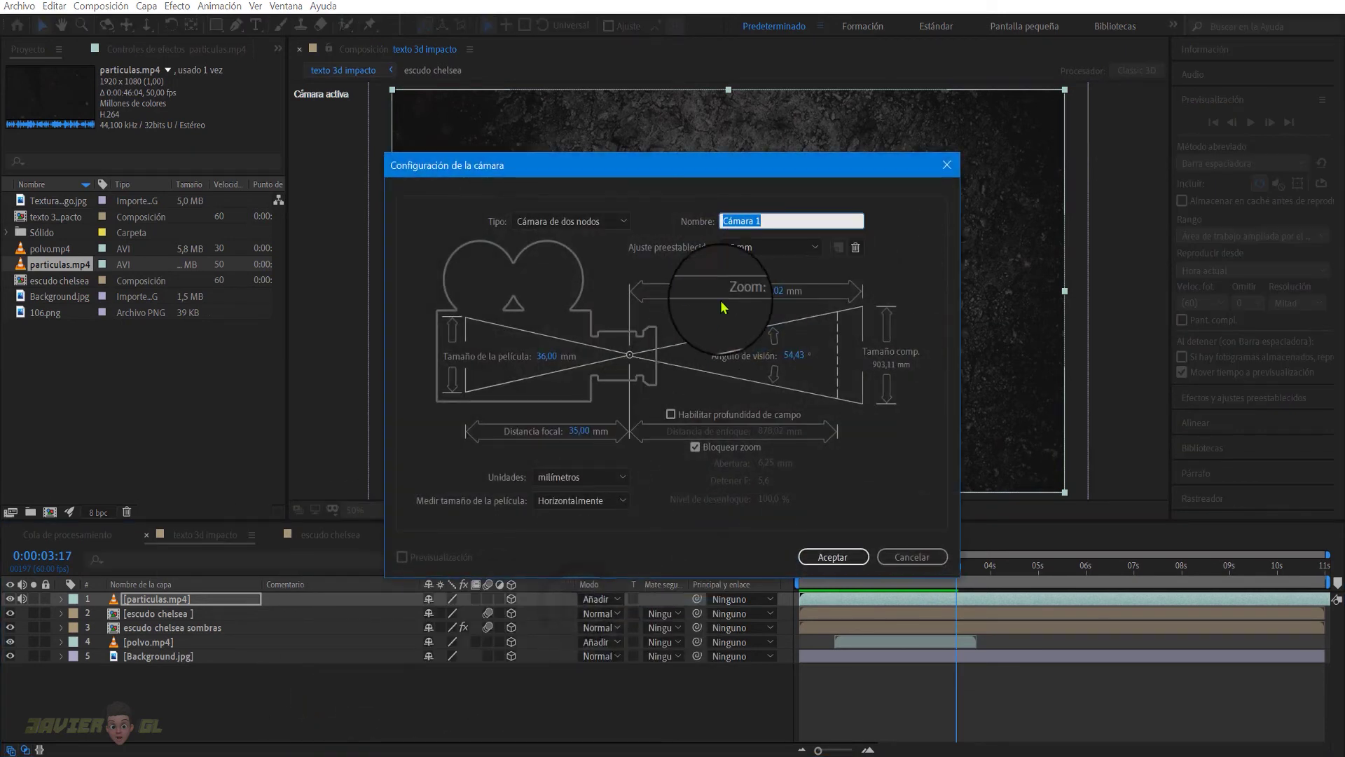
{"action": "left_click", "coordinate": [835, 556]}
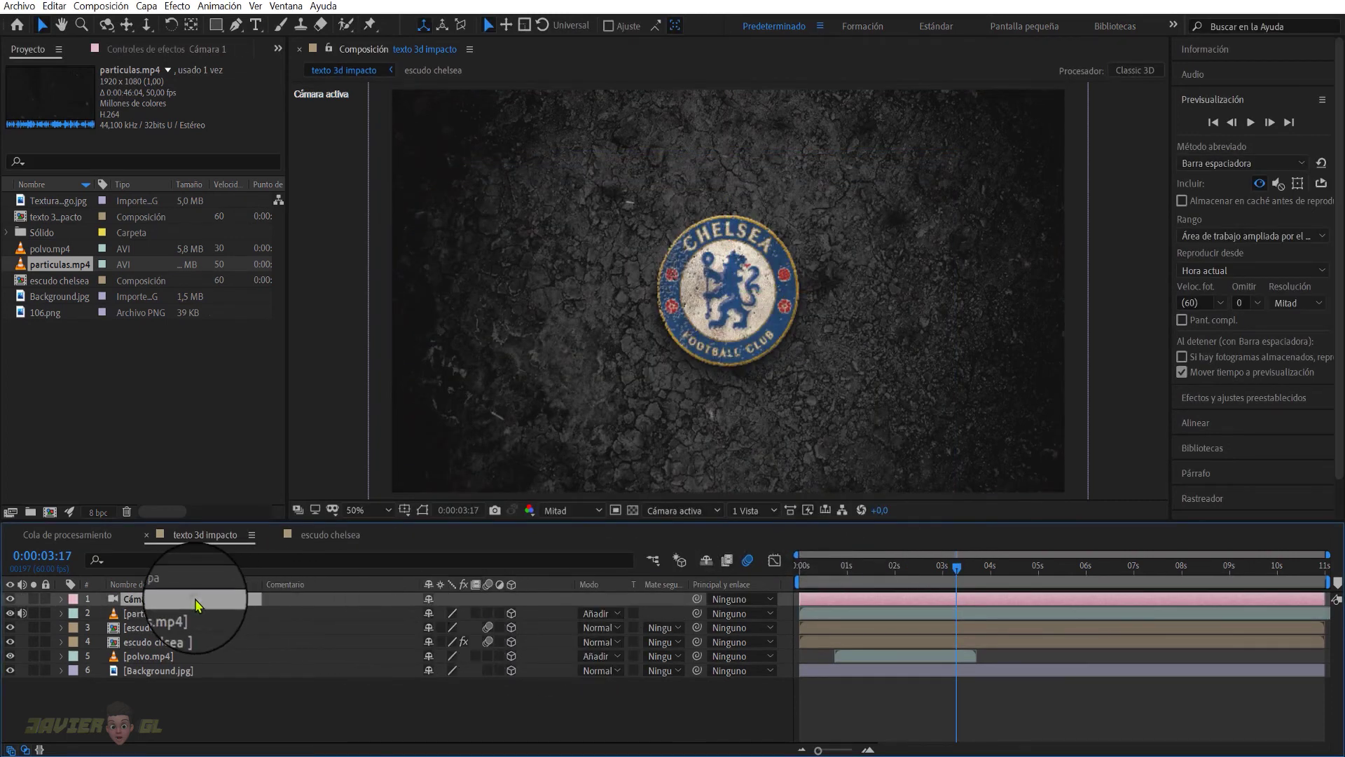
Step: Animate Cámara 1's position with a keyframe at 0:00:00:00 and a push-in to Z -2253,9 at 0:00:04:58
{"action": "key", "text": "p"}
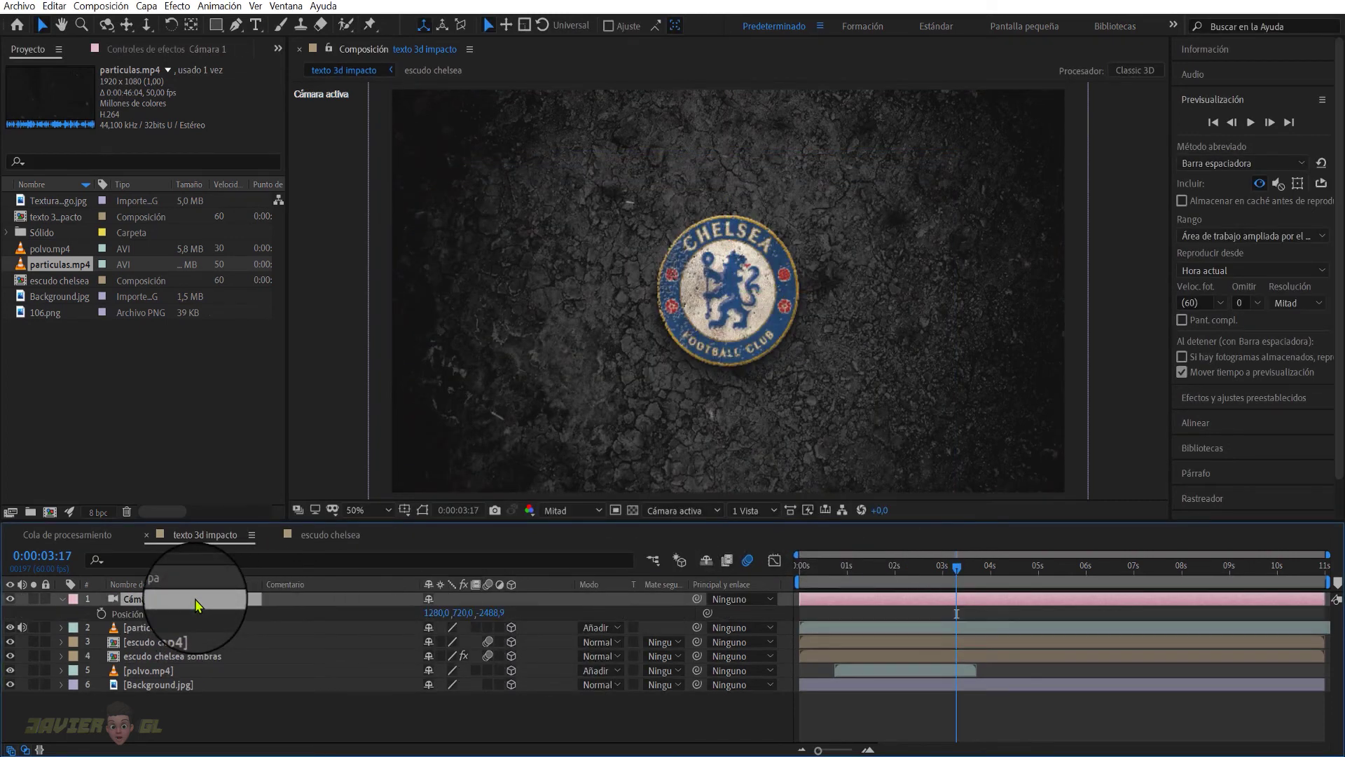
{"action": "left_click_drag", "start_coordinate": [956, 569], "coordinate": [756, 587]}
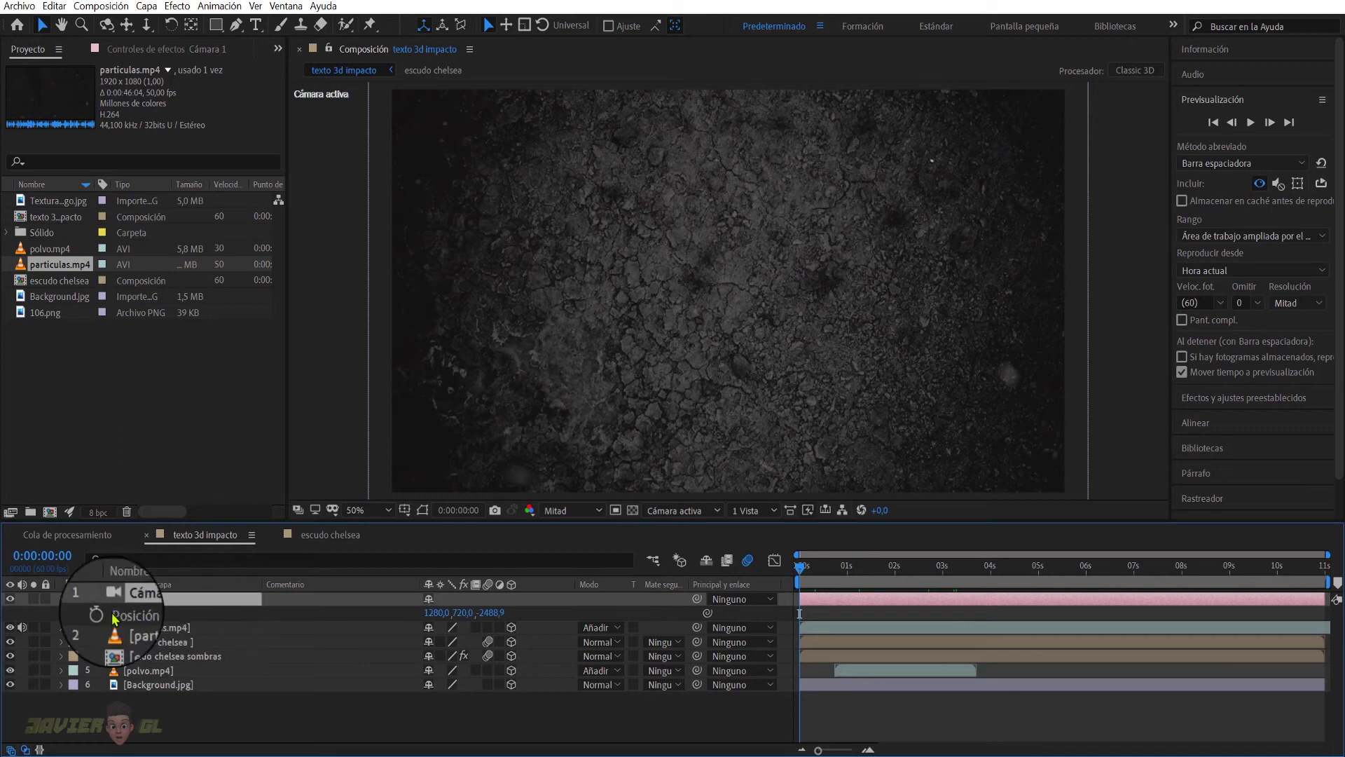
{"action": "left_click_drag", "start_coordinate": [805, 564], "coordinate": [1036, 577]}
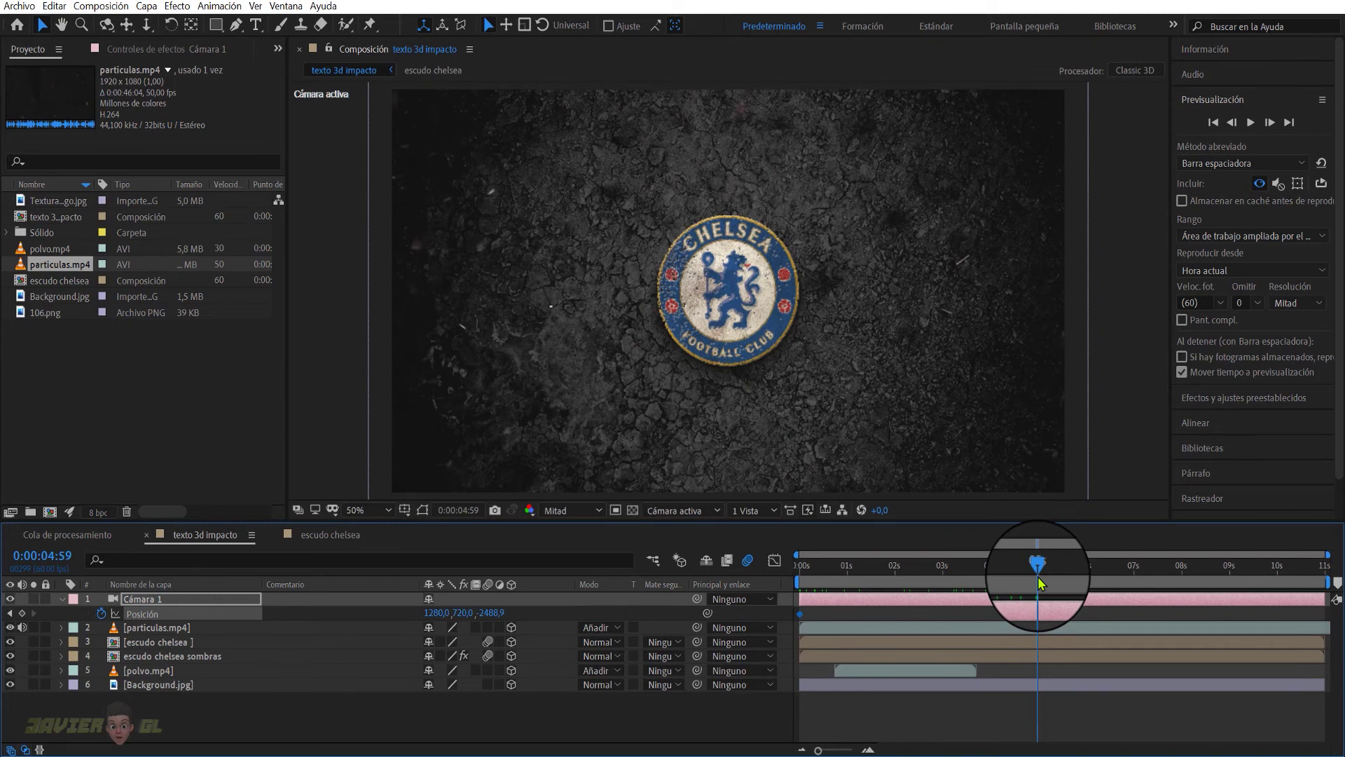
{"action": "left_click_drag", "start_coordinate": [490, 611], "coordinate": [669, 610]}
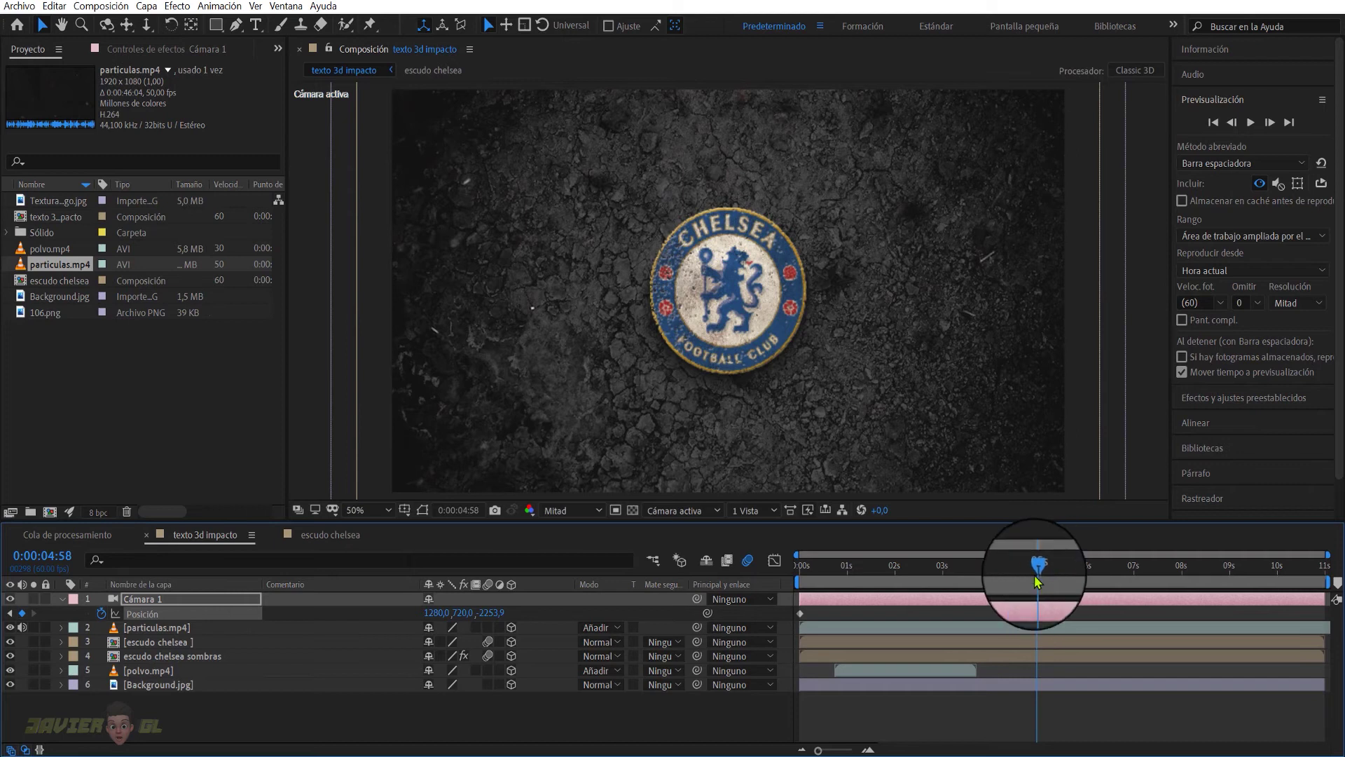
Step: Apply easy ease to both camera position keyframes and preview the animation from the start
{"action": "left_click_drag", "start_coordinate": [830, 619], "coordinate": [1048, 617]}
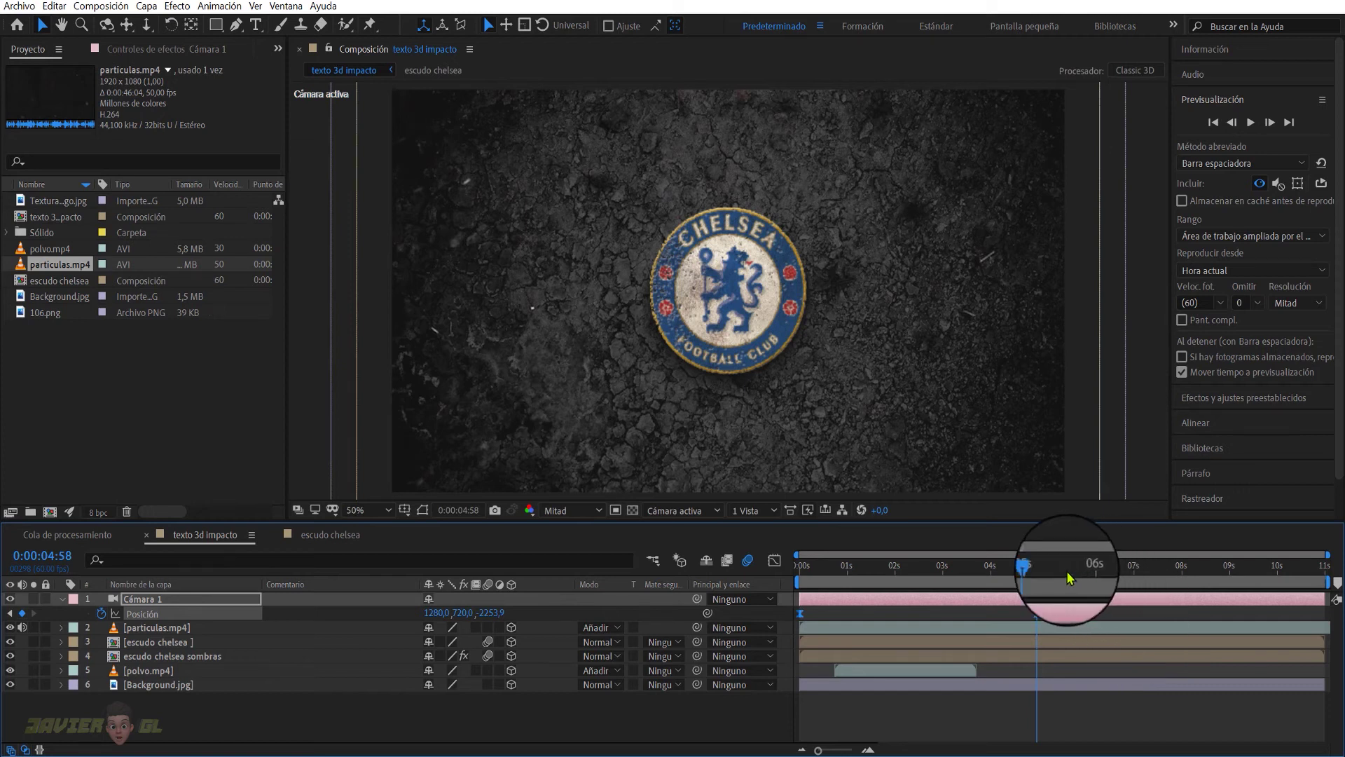
{"action": "key", "text": "Home"}
{"action": "key", "text": "space"}
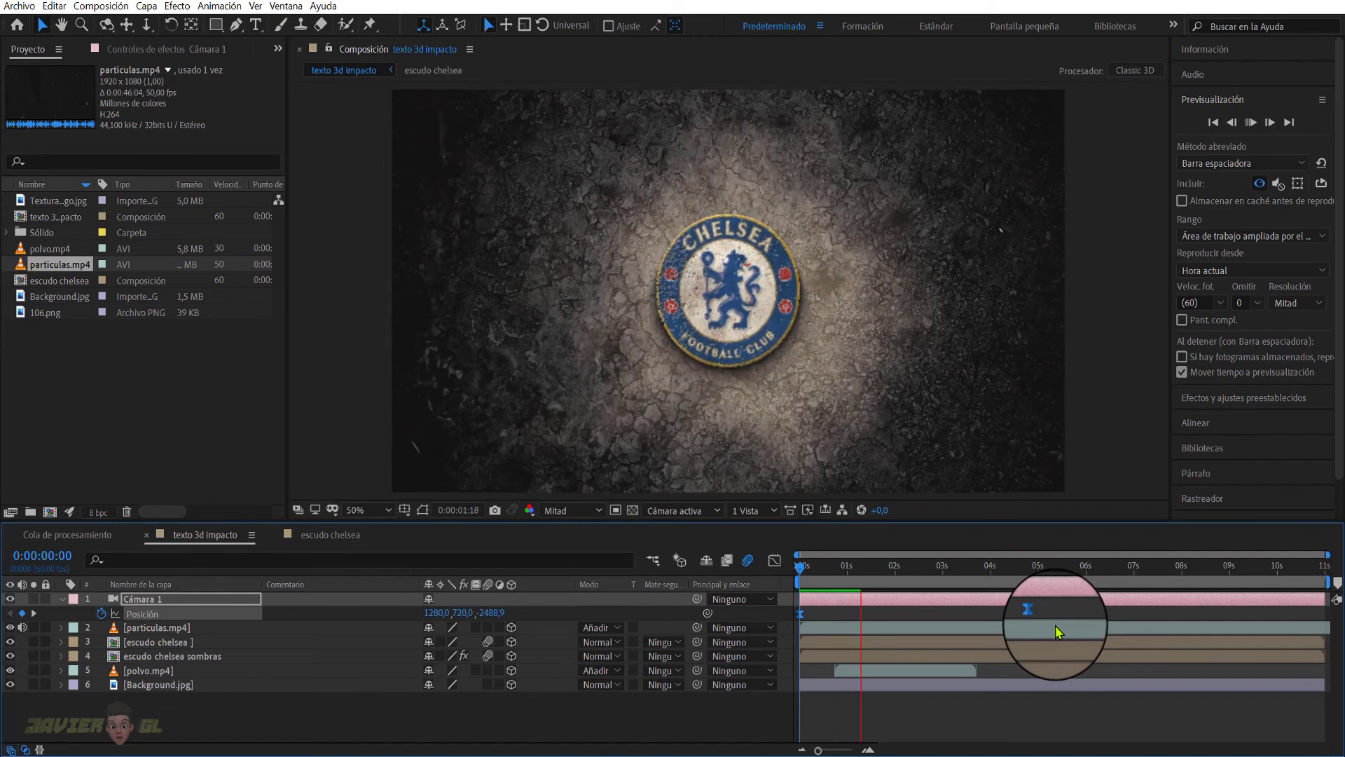
{"action": "key", "text": "space"}
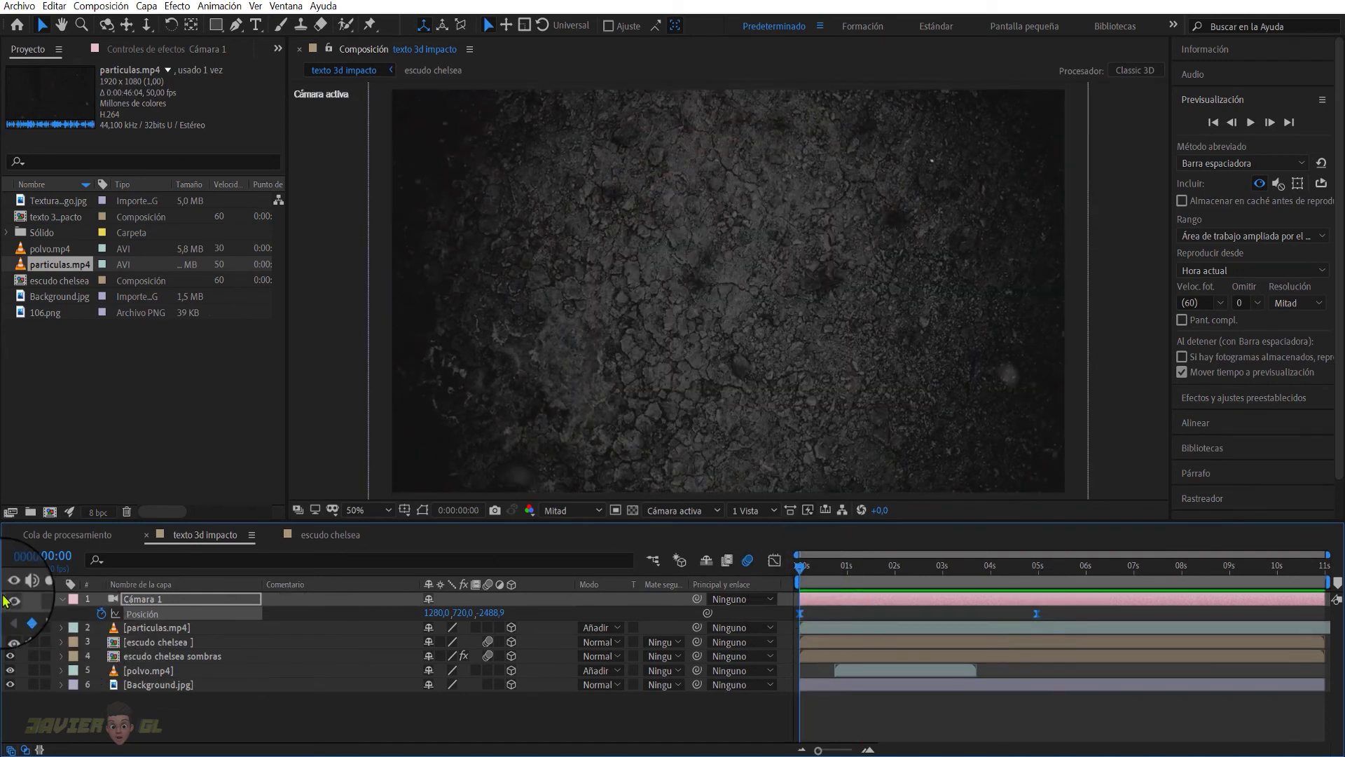
Step: Precompose all the layers, including the camera, into a new composition named LOGO FINAL
{"action": "left_click", "coordinate": [62, 600]}
{"action": "left_click_drag", "start_coordinate": [196, 729], "coordinate": [319, 600]}
{"action": "left_click", "coordinate": [320, 599]}
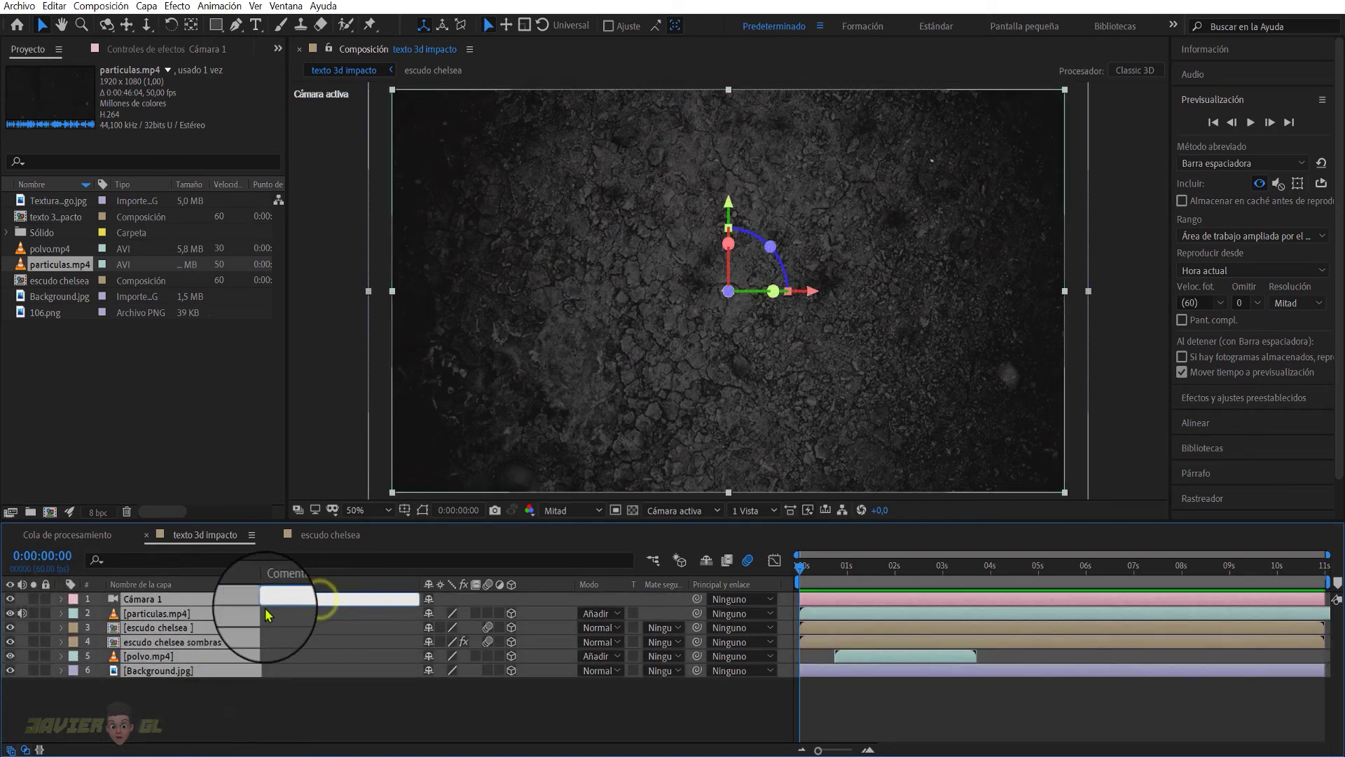
{"action": "right_click", "coordinate": [238, 604]}
{"action": "left_click", "coordinate": [255, 517]}
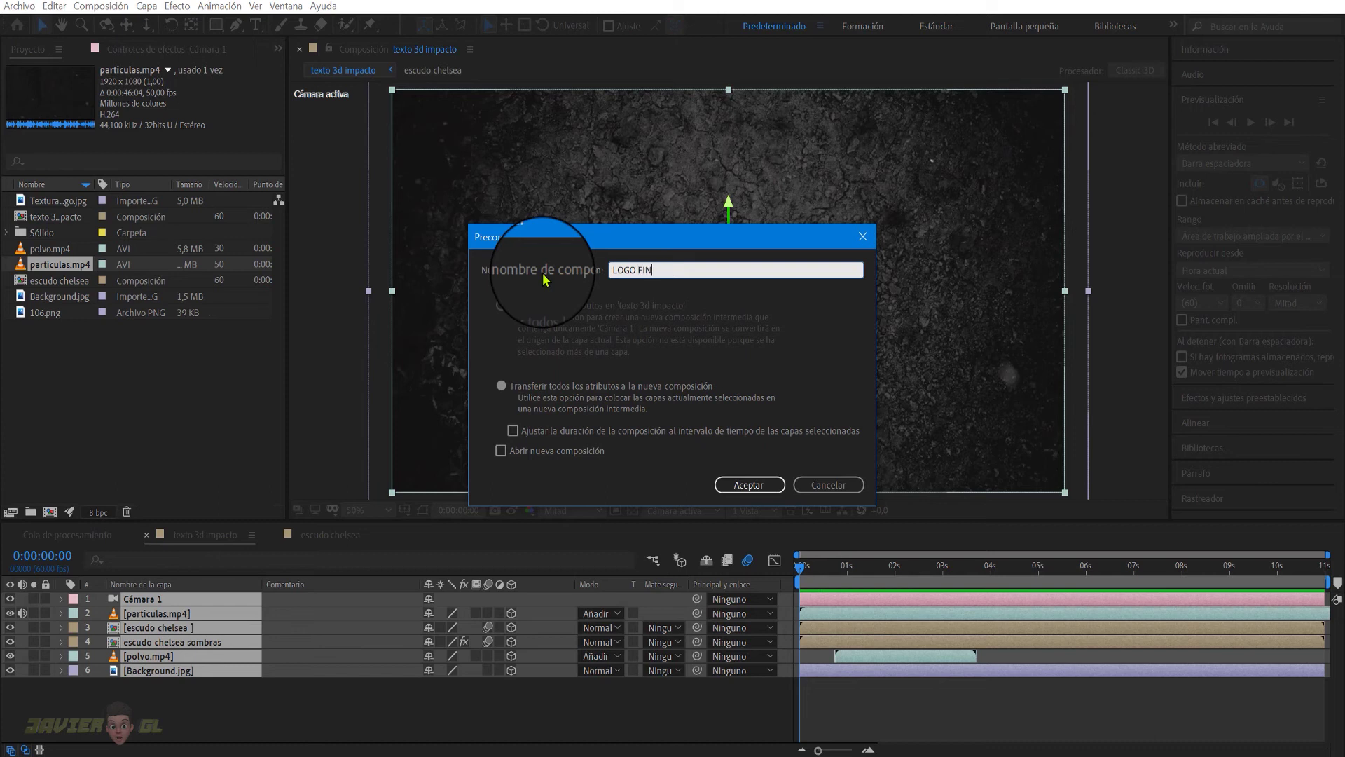
{"action": "left_click", "coordinate": [776, 485]}
{"action": "key", "text": "Caps_Lock"}
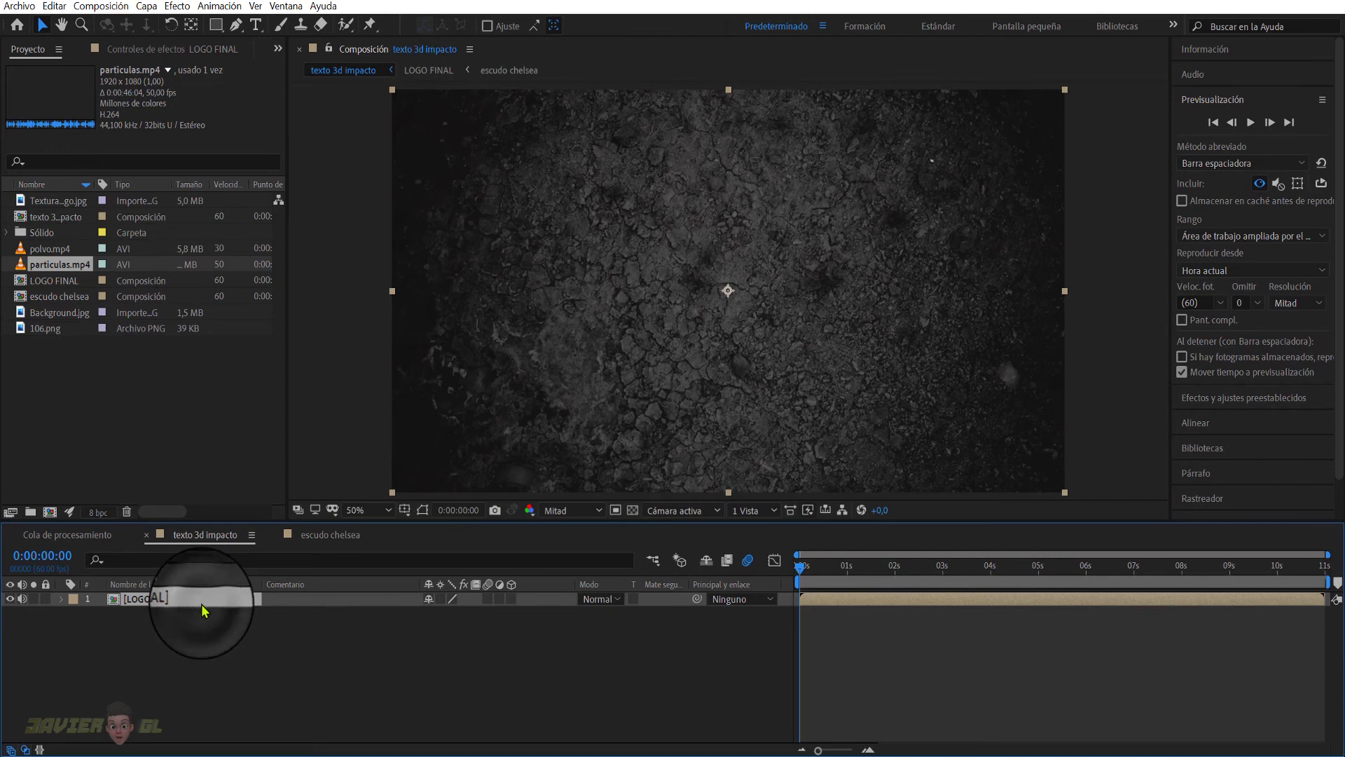
Step: Apply the Ondulación - posición preset to the LOGO FINAL layer and set its Velocidad ondulación to 0
{"action": "key", "text": "ctrl+space"}
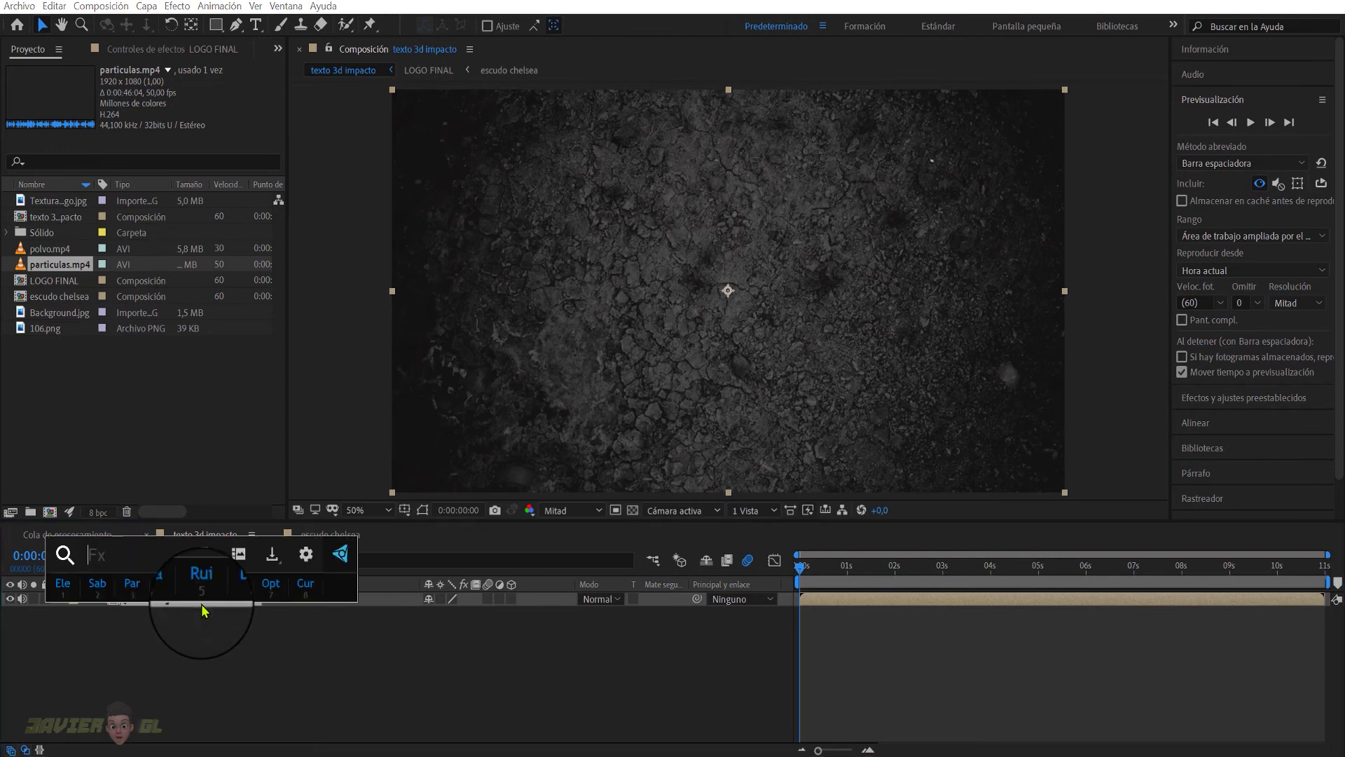
{"action": "type", "text": "ondu"}
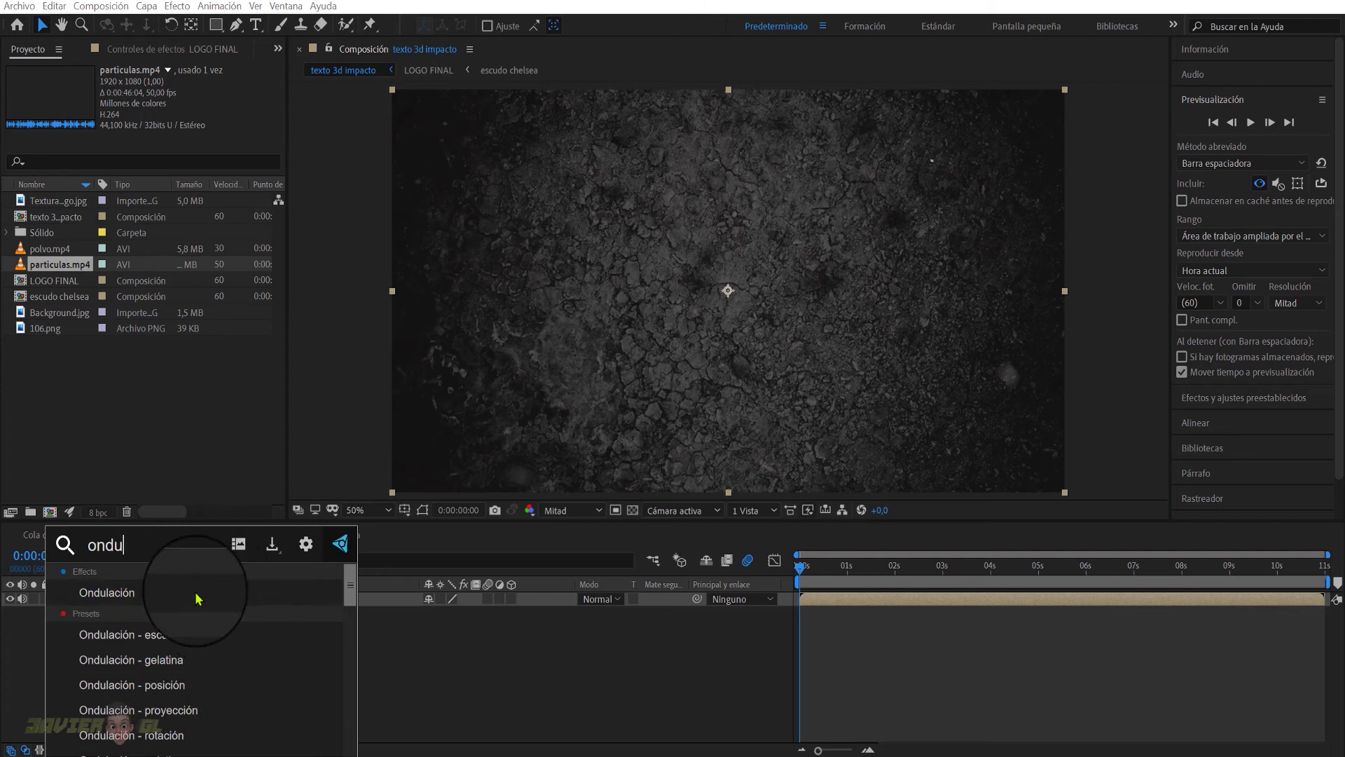
{"action": "left_click", "coordinate": [140, 685]}
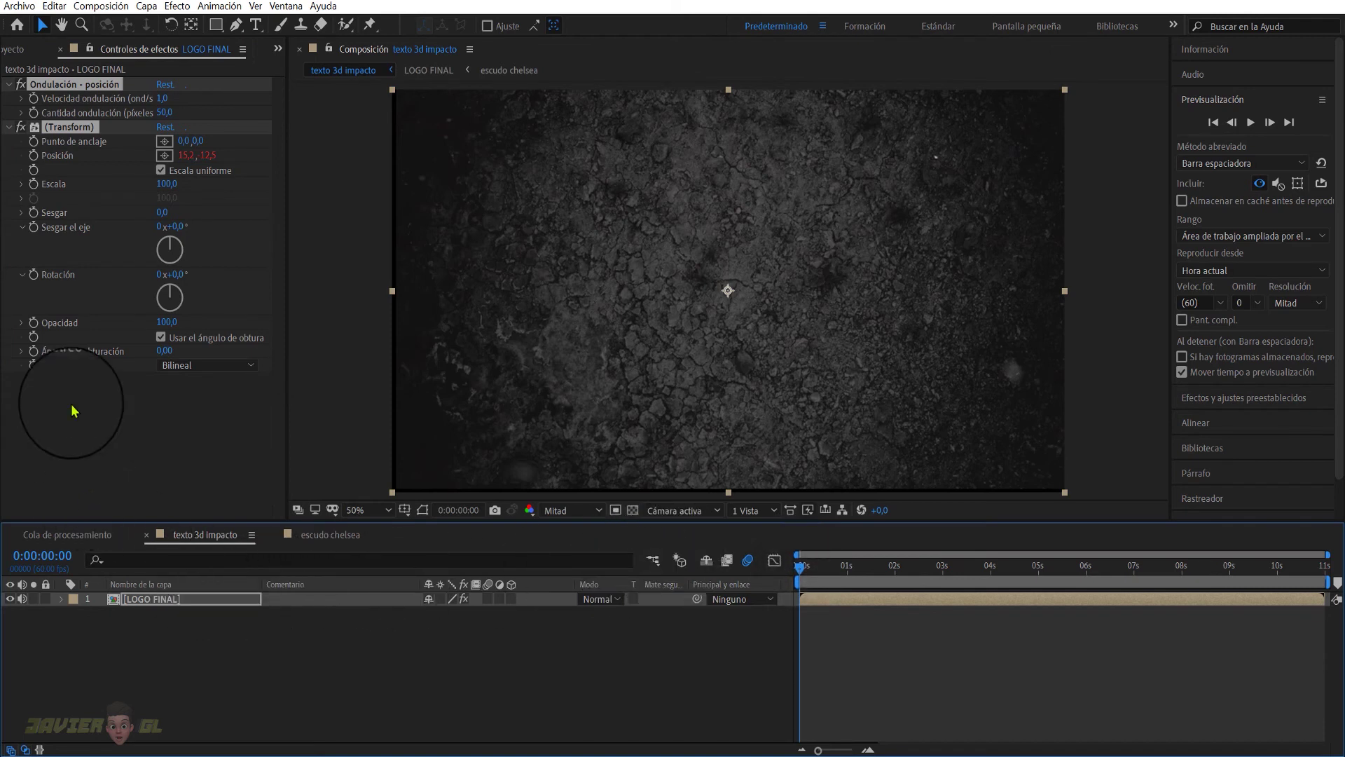
{"action": "left_click", "coordinate": [161, 100]}
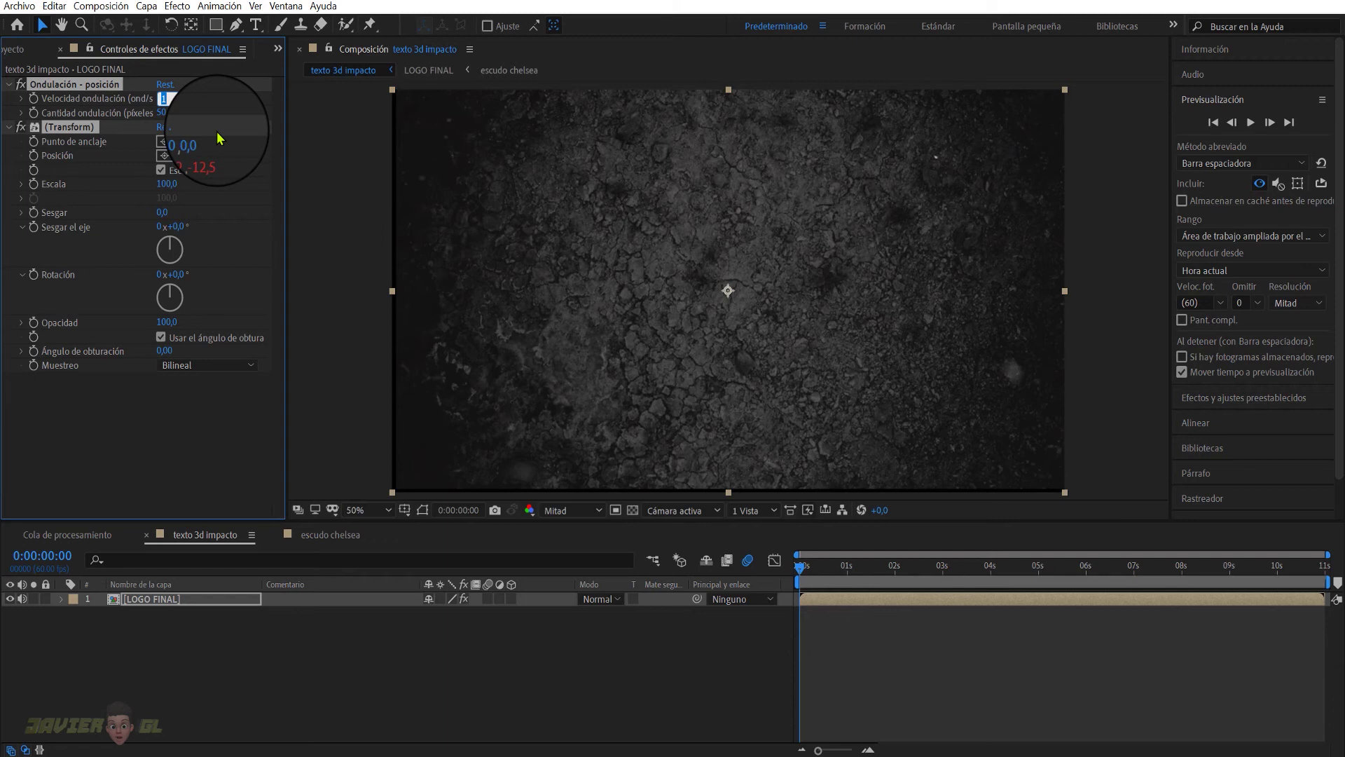
{"action": "type", "text": "0"}
{"action": "key", "text": "Return"}
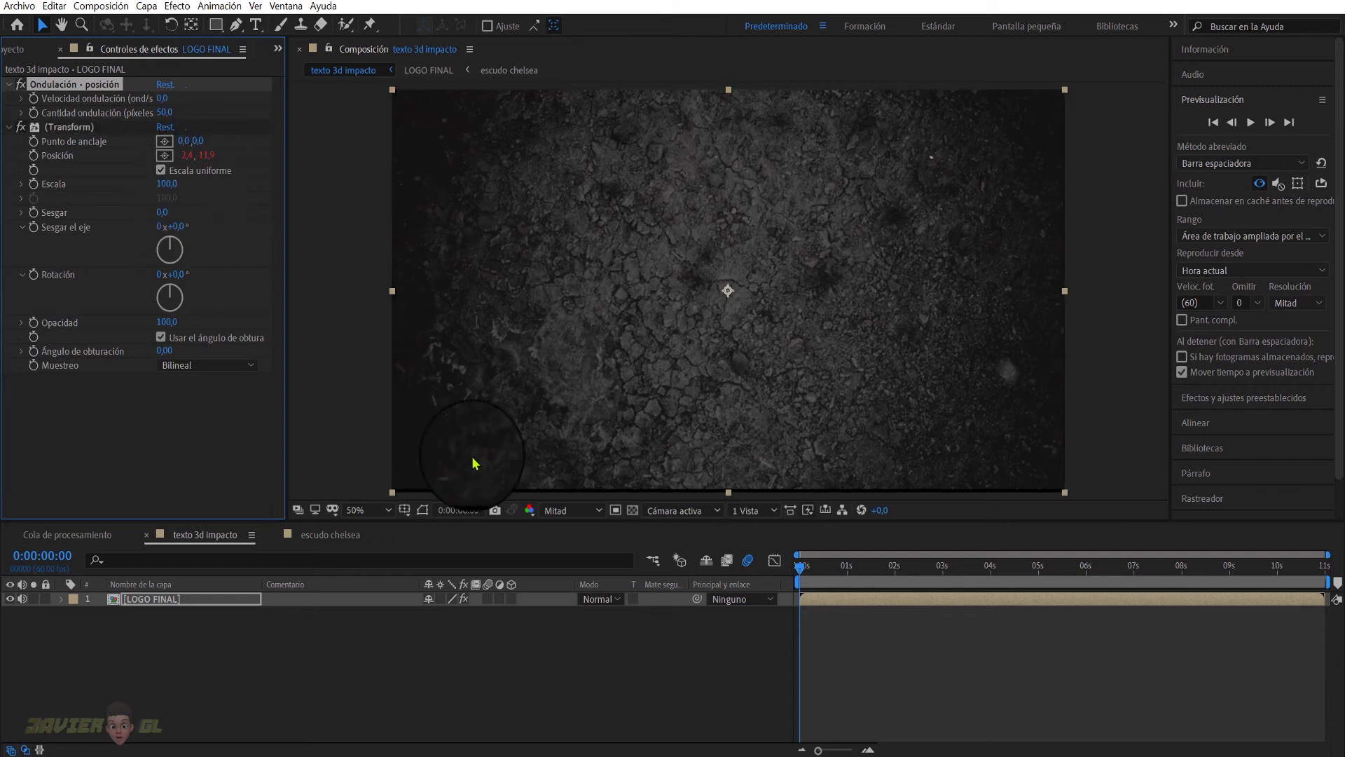
Step: Scale the LOGO FINAL layer up slightly so its edges extend beyond the composition frame
{"action": "left_click", "coordinate": [206, 599]}
{"action": "left_click", "coordinate": [202, 606]}
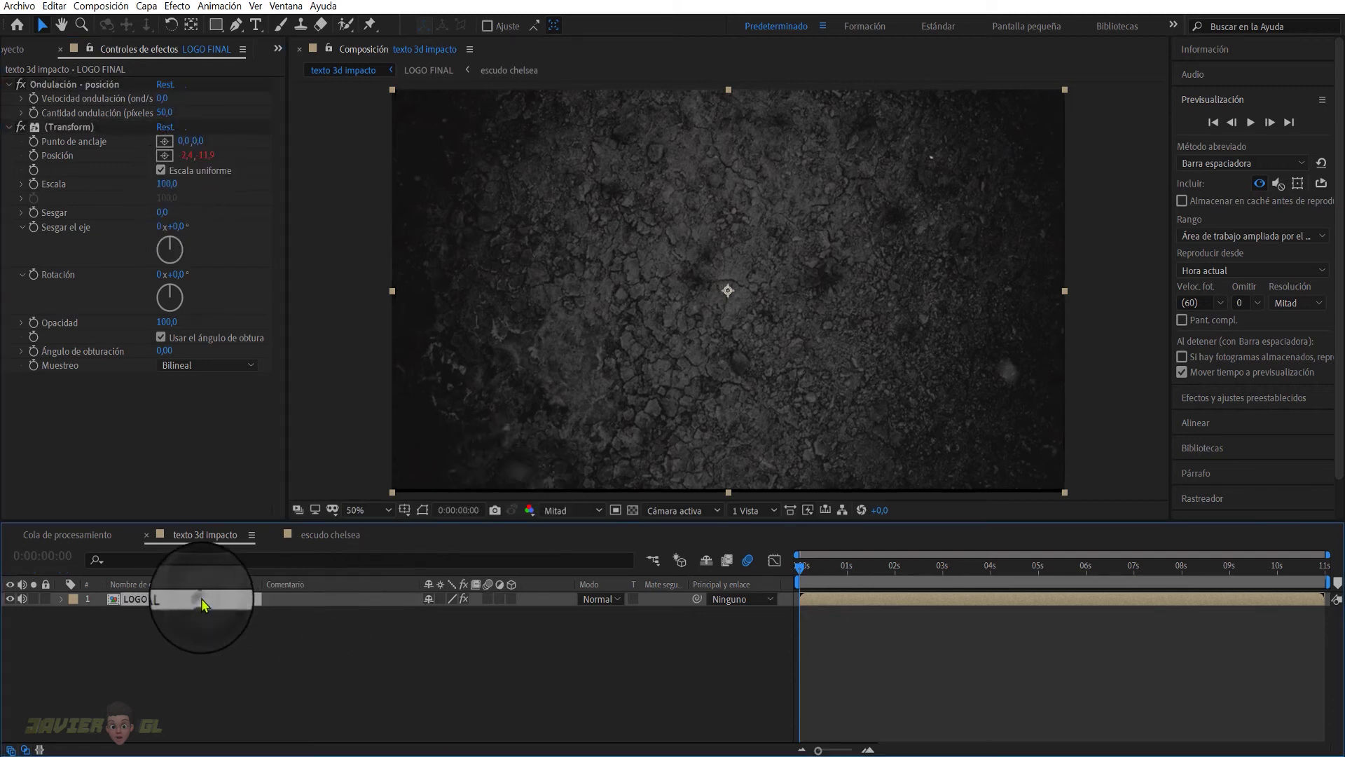
{"action": "mouse_move", "coordinate": [392, 495]}
{"action": "left_mouse_down"}
{"action": "mouse_move", "coordinate": [374, 497]}
{"action": "mouse_move", "coordinate": [378, 510]}
{"action": "left_mouse_up"}
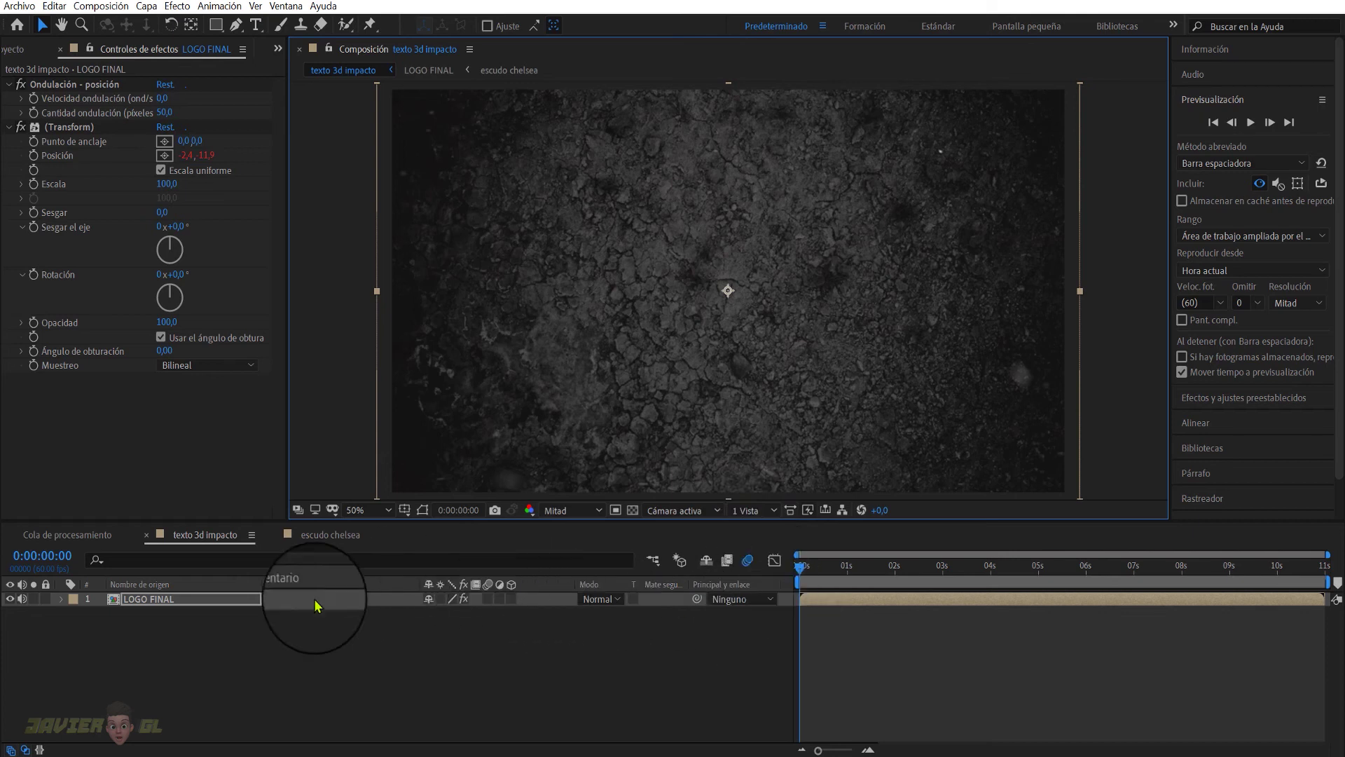
Step: Set a Velocidad ondulación keyframe of 0 at 0:00:02:01 on LOGO FINAL and reveal it in the timeline
{"action": "left_click", "coordinate": [190, 598]}
{"action": "left_click_drag", "start_coordinate": [802, 566], "coordinate": [894, 576]}
{"action": "mouse_move", "coordinate": [894, 576]}
{"action": "left_mouse_down"}
{"action": "mouse_move", "coordinate": [823, 585]}
{"action": "mouse_move", "coordinate": [894, 584]}
{"action": "left_mouse_up"}
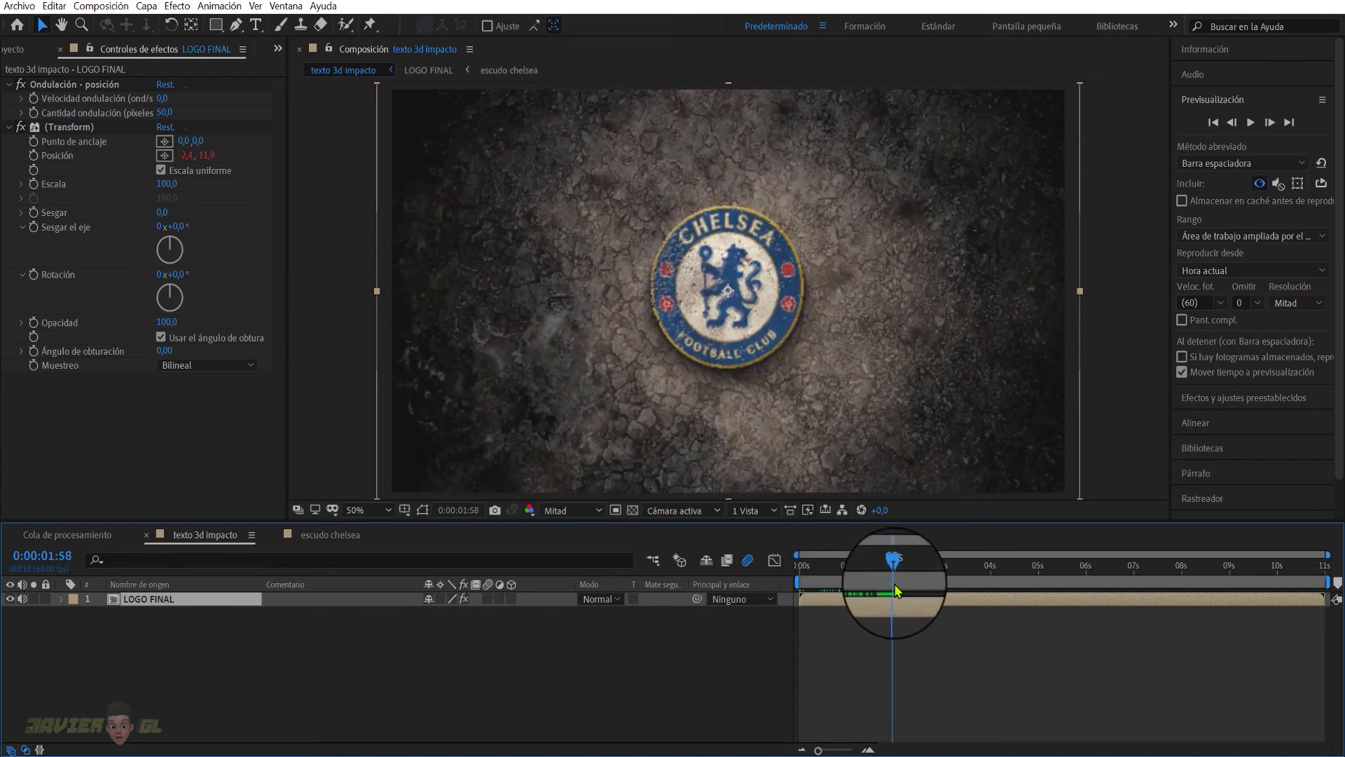
{"action": "left_click", "coordinate": [40, 88]}
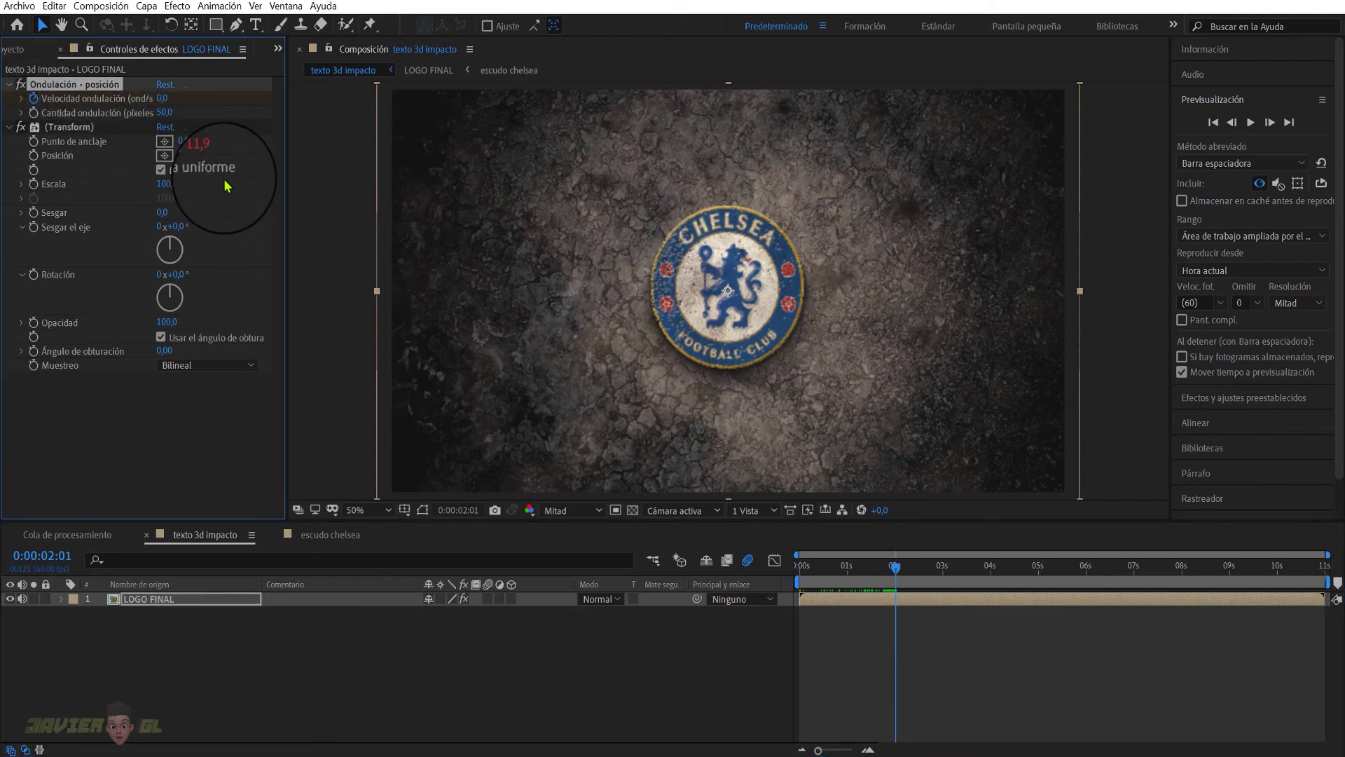
{"action": "key", "text": "u"}
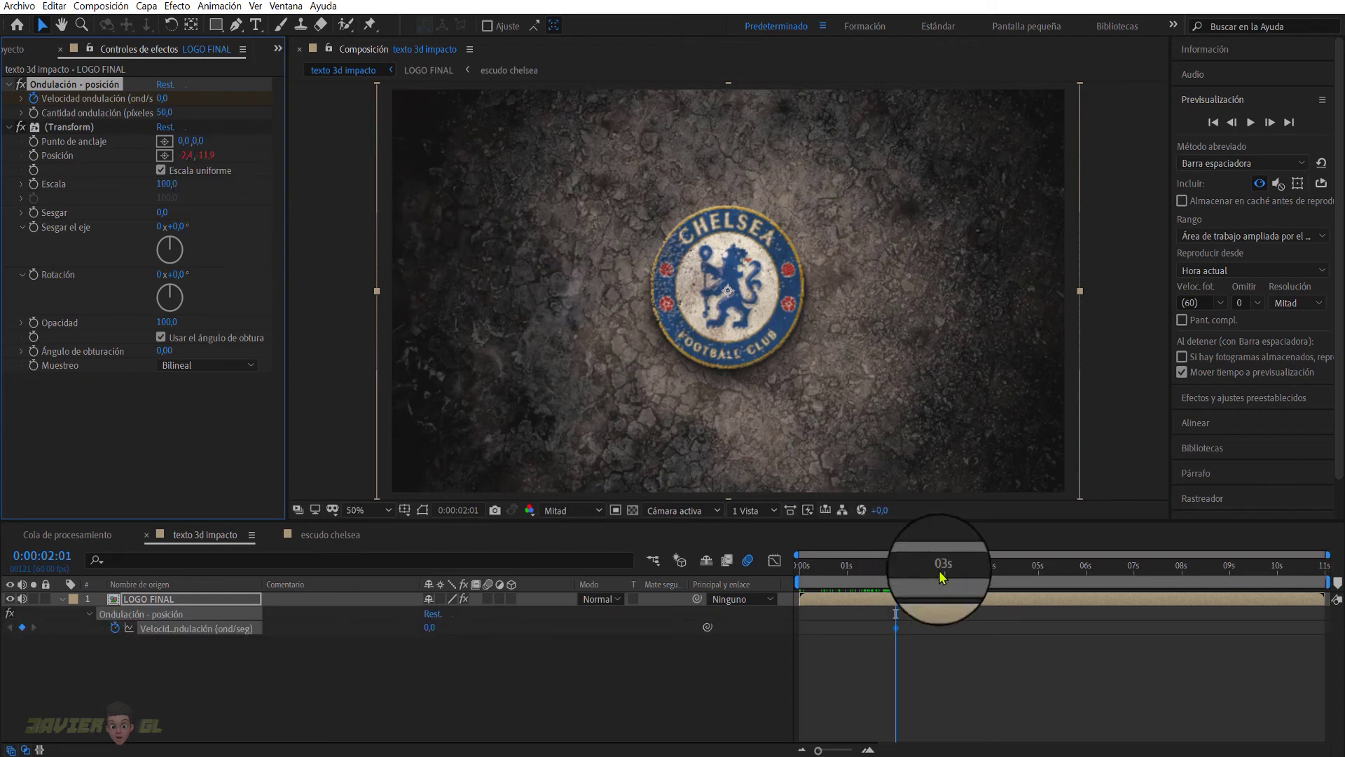
Step: Add Velocidad ondulación keyframes of 1,0 at 0:00:01:34 and 0,0 at 0:00:00:59 on LOGO FINAL
{"action": "mouse_move", "coordinate": [895, 567]}
{"action": "left_mouse_down"}
{"action": "mouse_move", "coordinate": [827, 594]}
{"action": "mouse_move", "coordinate": [776, 583]}
{"action": "mouse_move", "coordinate": [893, 573]}
{"action": "left_mouse_up"}
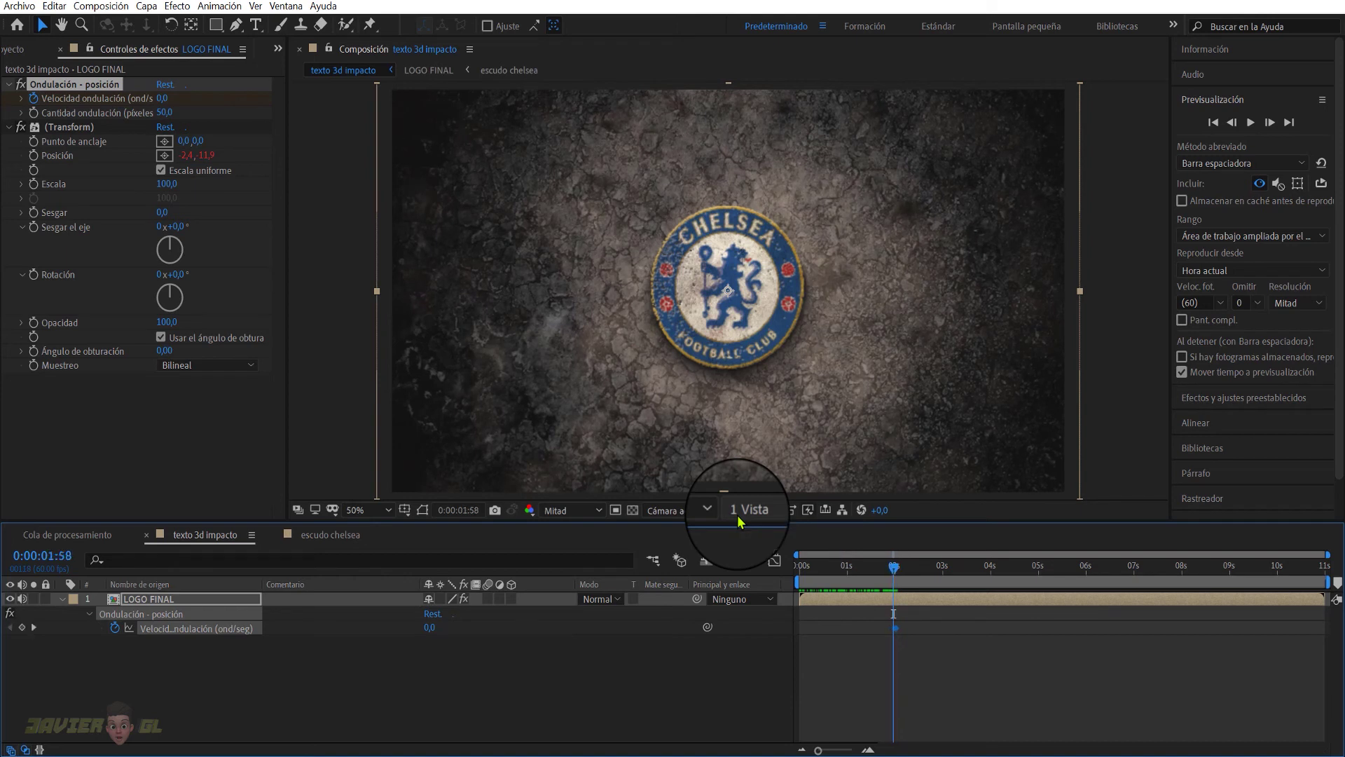
{"action": "key", "text": "ctrl+Left"}
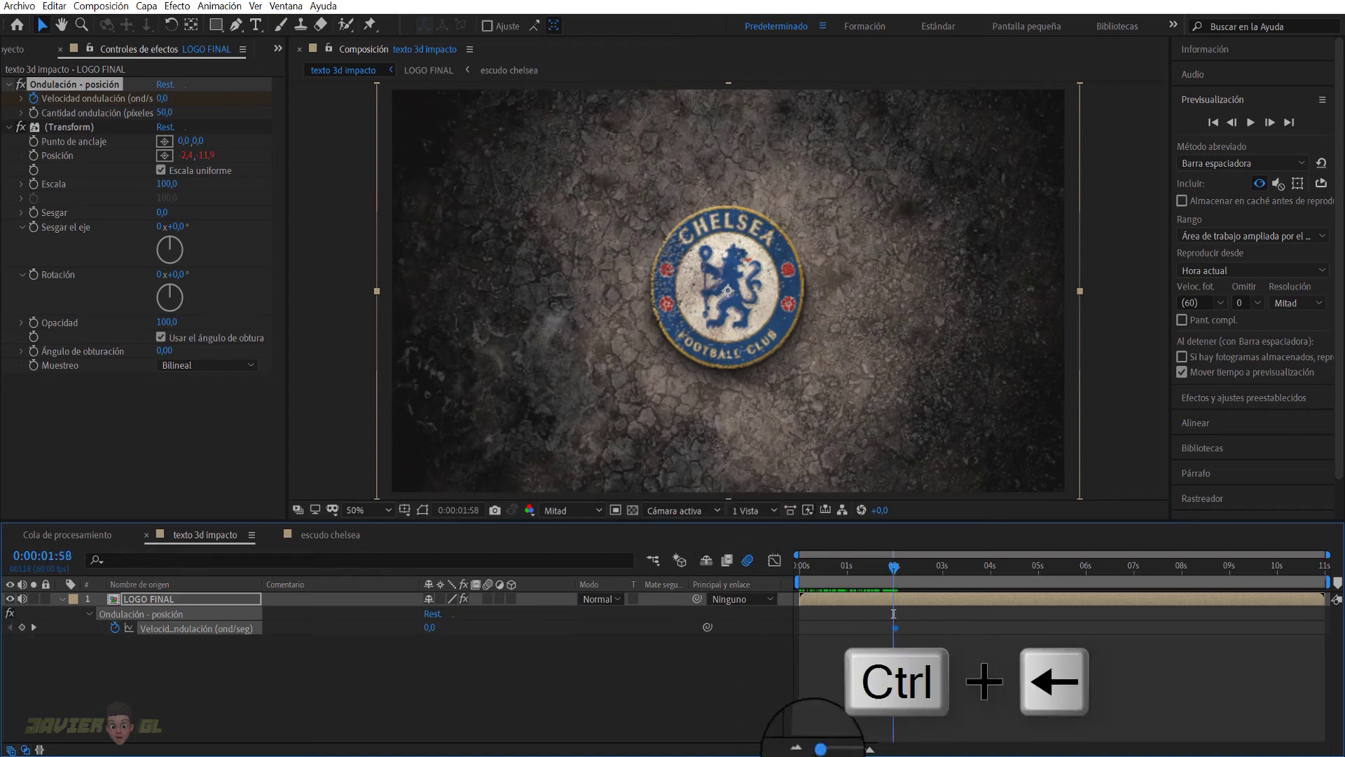
{"action": "left_click_drag", "start_coordinate": [818, 750], "coordinate": [835, 748]}
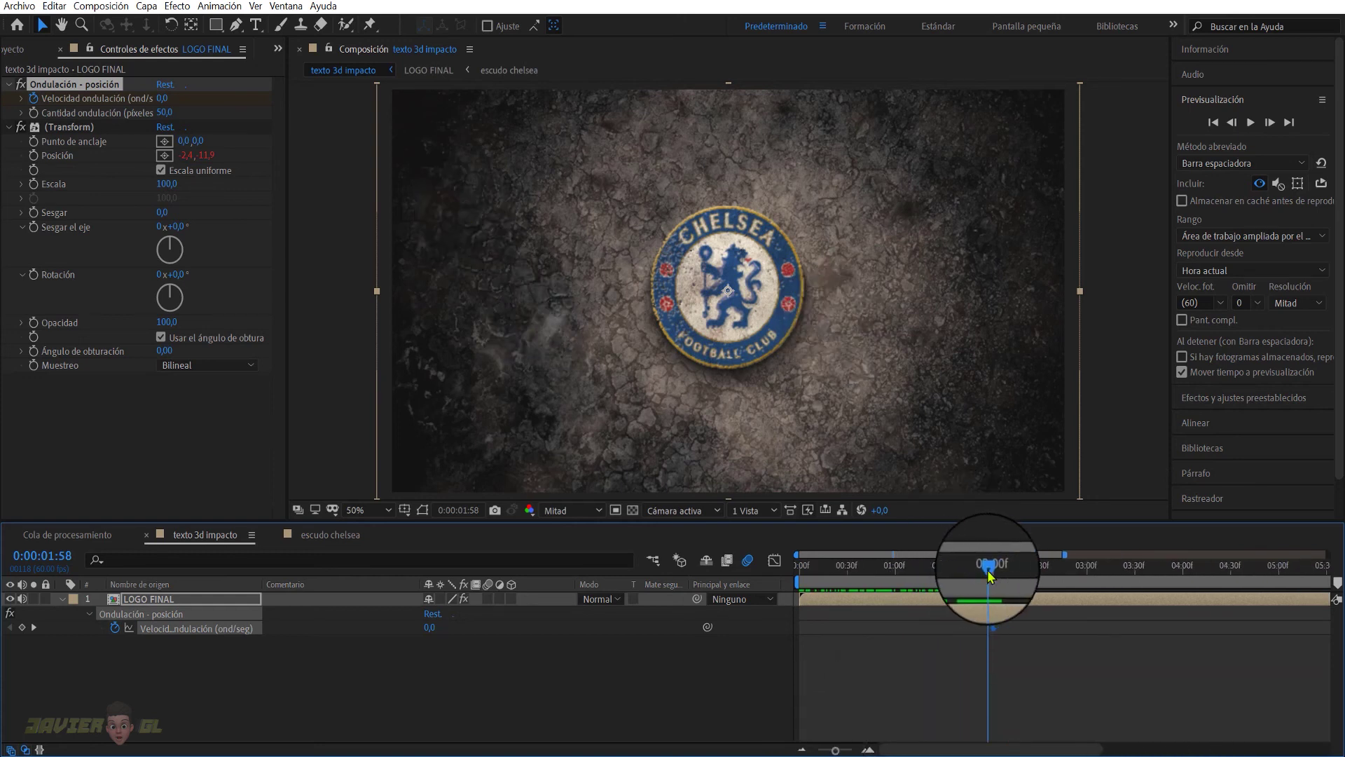
{"action": "left_click_drag", "start_coordinate": [990, 569], "coordinate": [951, 583]}
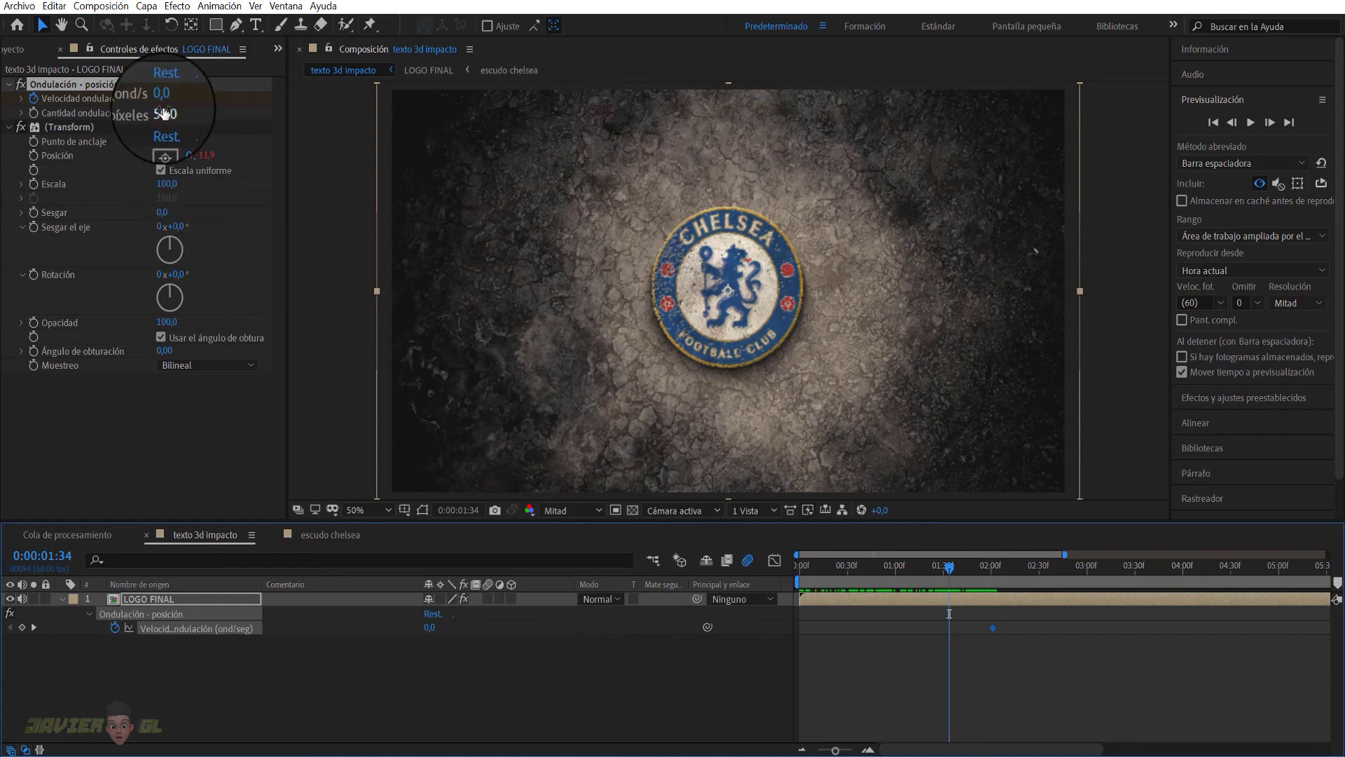
{"action": "left_click_drag", "start_coordinate": [161, 98], "coordinate": [188, 129]}
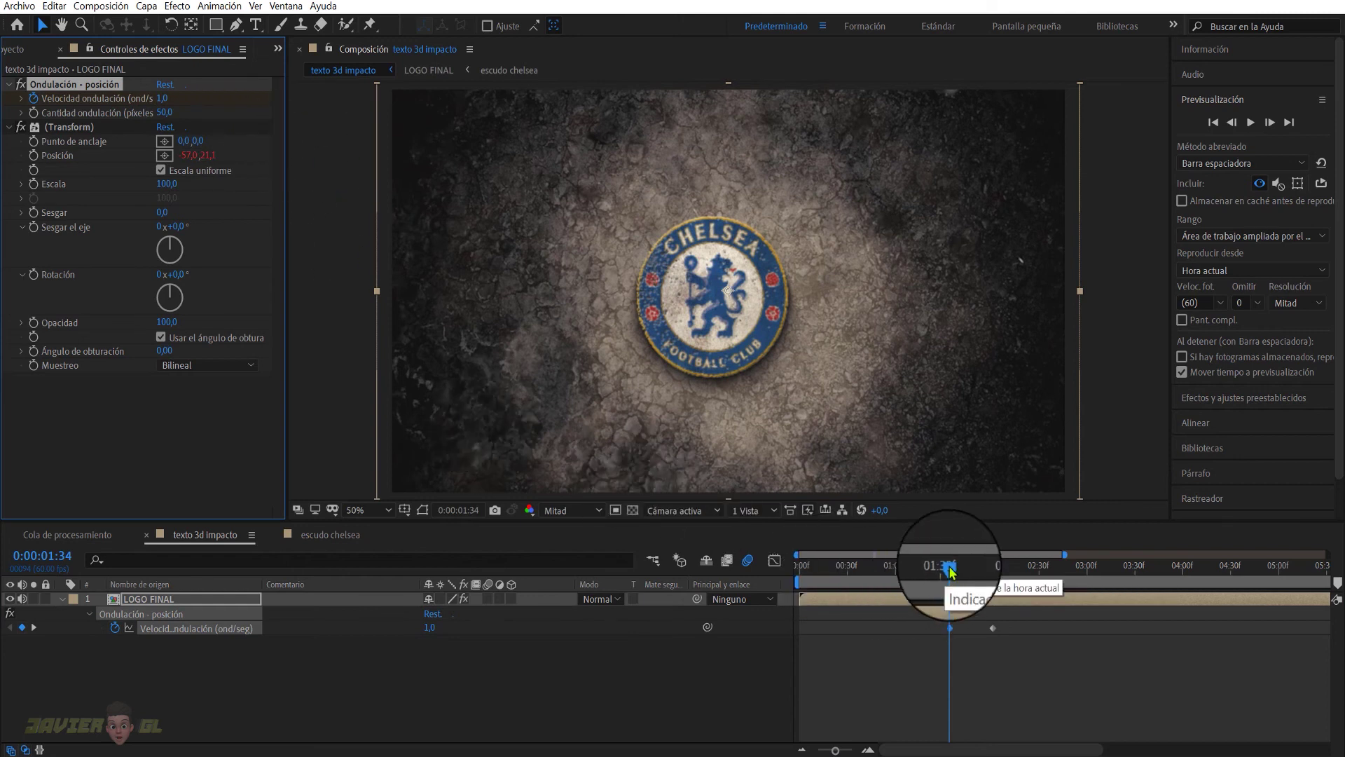
{"action": "mouse_move", "coordinate": [905, 577]}
{"action": "left_mouse_down"}
{"action": "mouse_move", "coordinate": [791, 589]}
{"action": "mouse_move", "coordinate": [953, 571]}
{"action": "mouse_move", "coordinate": [809, 575]}
{"action": "mouse_move", "coordinate": [894, 574]}
{"action": "left_mouse_up"}
{"action": "left_click", "coordinate": [164, 100]}
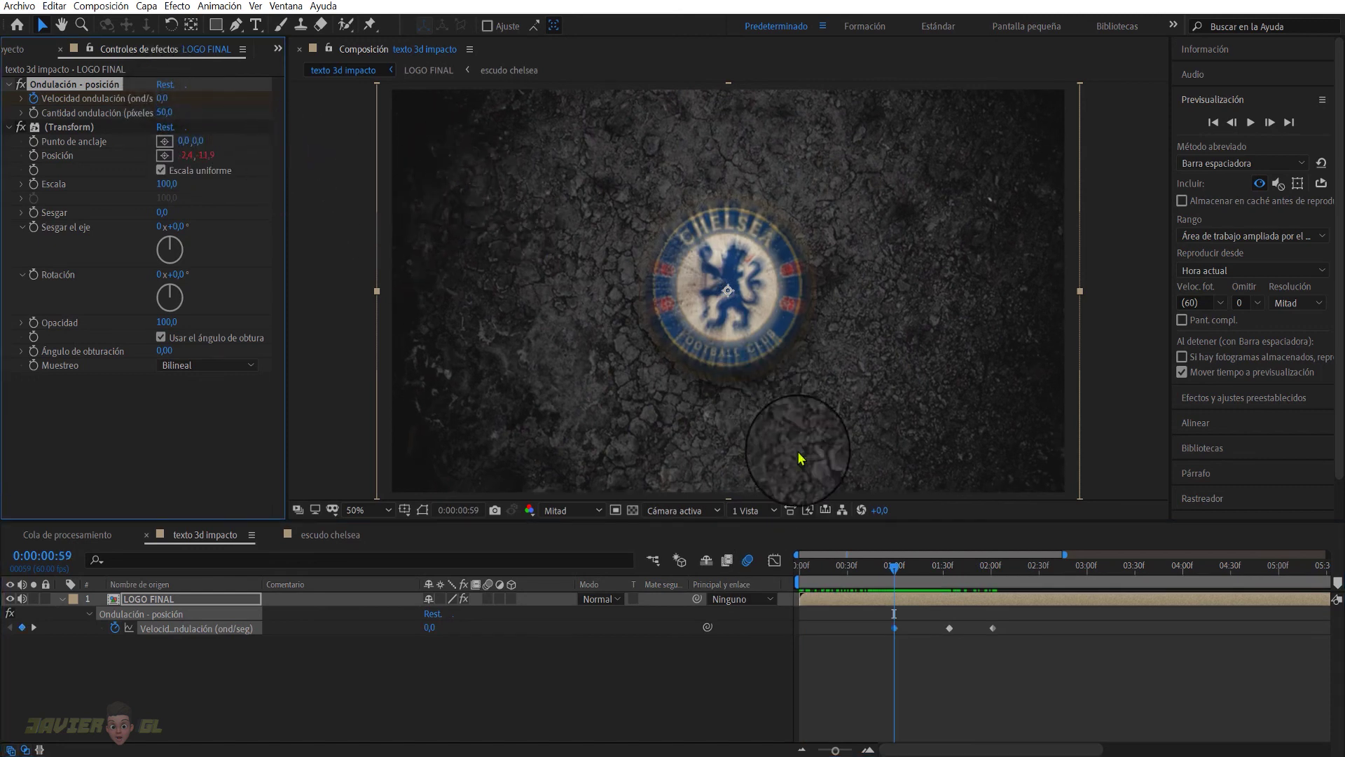
Step: Check the shake at 0:00:01:09 and enlarge LOGO FINAL a little more to cover the exposed edges
{"action": "mouse_move", "coordinate": [893, 566]}
{"action": "left_mouse_down"}
{"action": "mouse_move", "coordinate": [806, 567]}
{"action": "mouse_move", "coordinate": [916, 562]}
{"action": "left_mouse_up"}
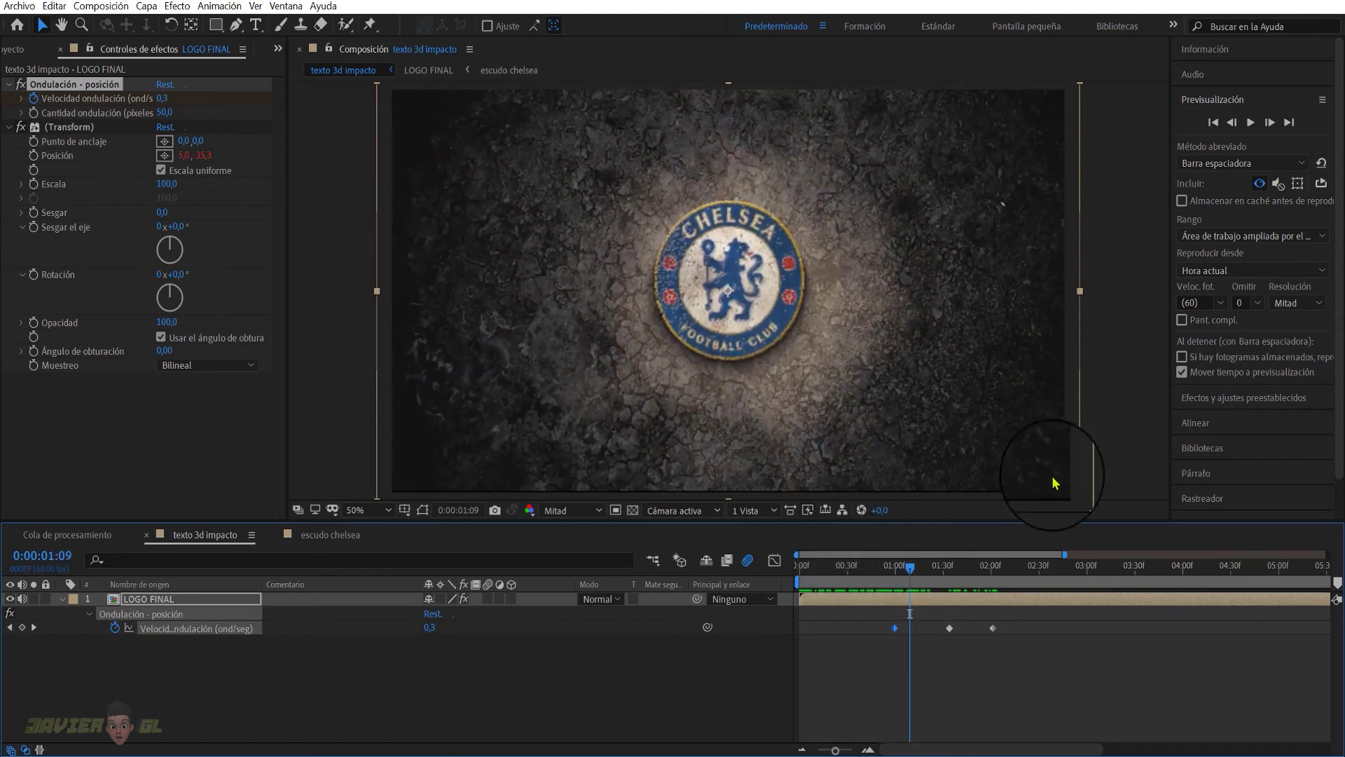
{"action": "left_click", "coordinate": [1082, 504]}
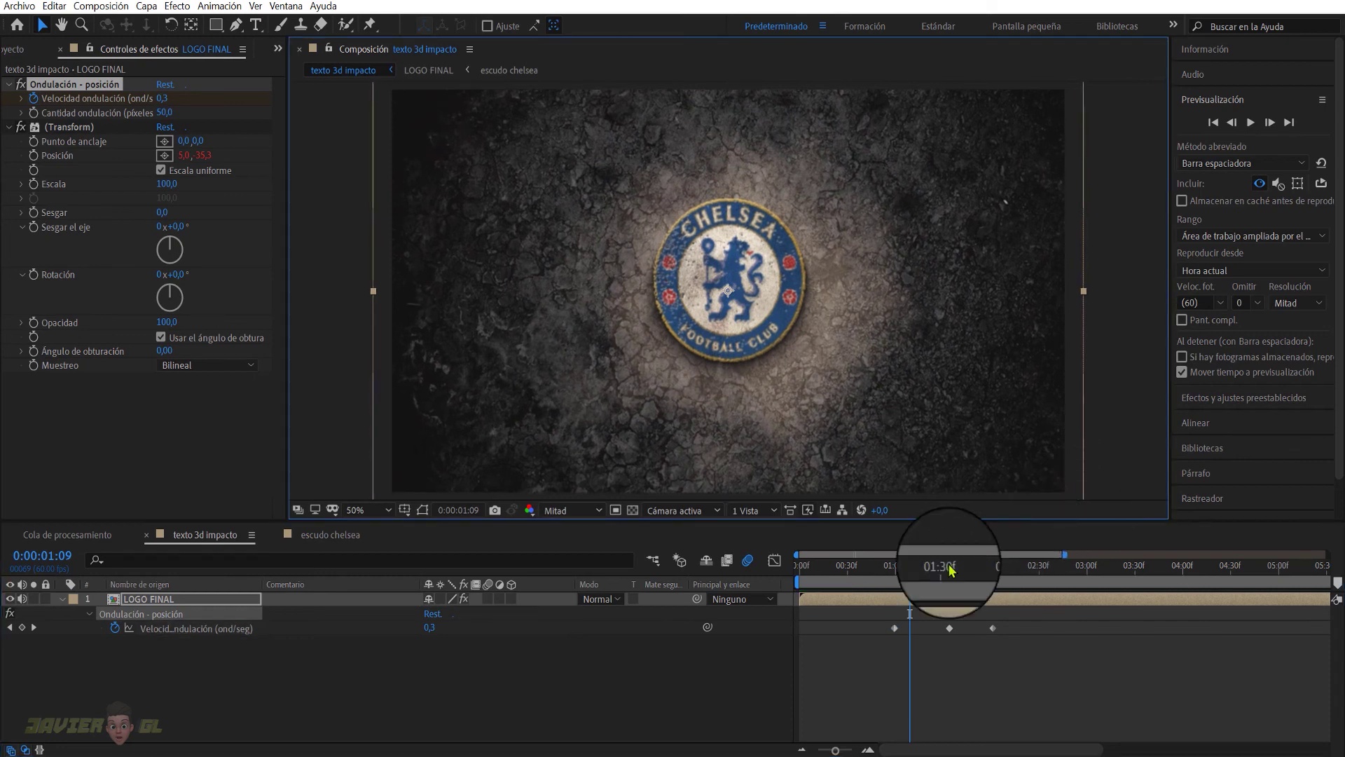
Step: Apply easy ease to the three Velocidad ondulación keyframes and preview the shake from the start
{"action": "left_click_drag", "start_coordinate": [917, 569], "coordinate": [736, 557]}
{"action": "left_click_drag", "start_coordinate": [875, 610], "coordinate": [1004, 641]}
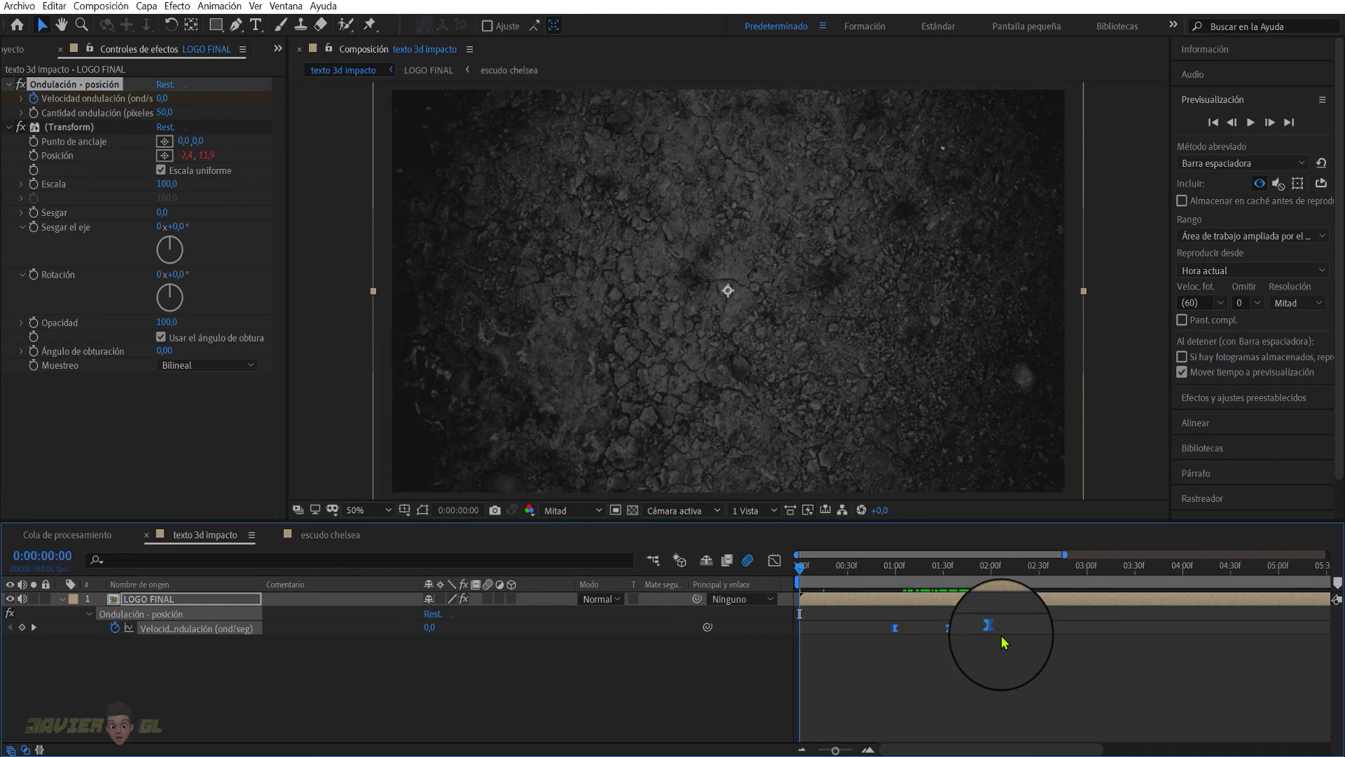
{"action": "left_click_drag", "start_coordinate": [824, 569], "coordinate": [799, 566]}
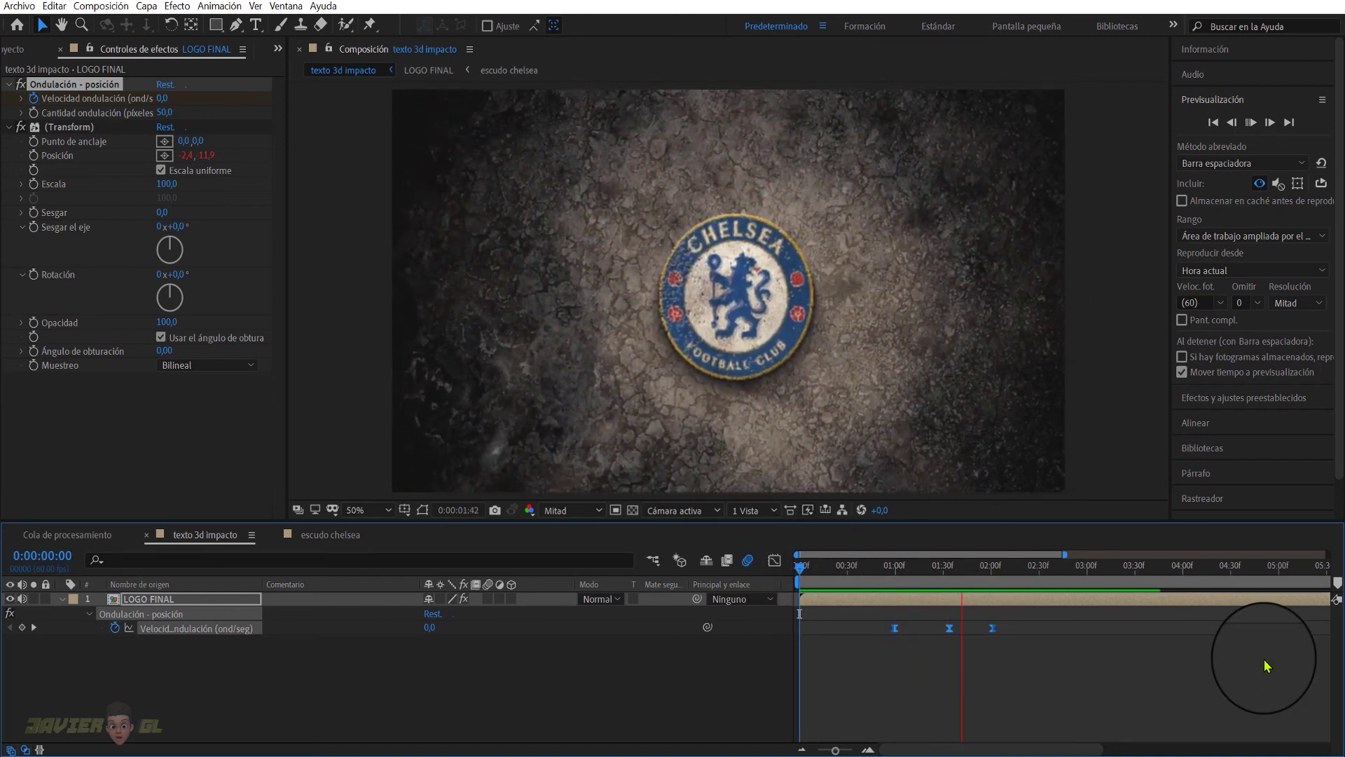
{"action": "key", "text": "space"}
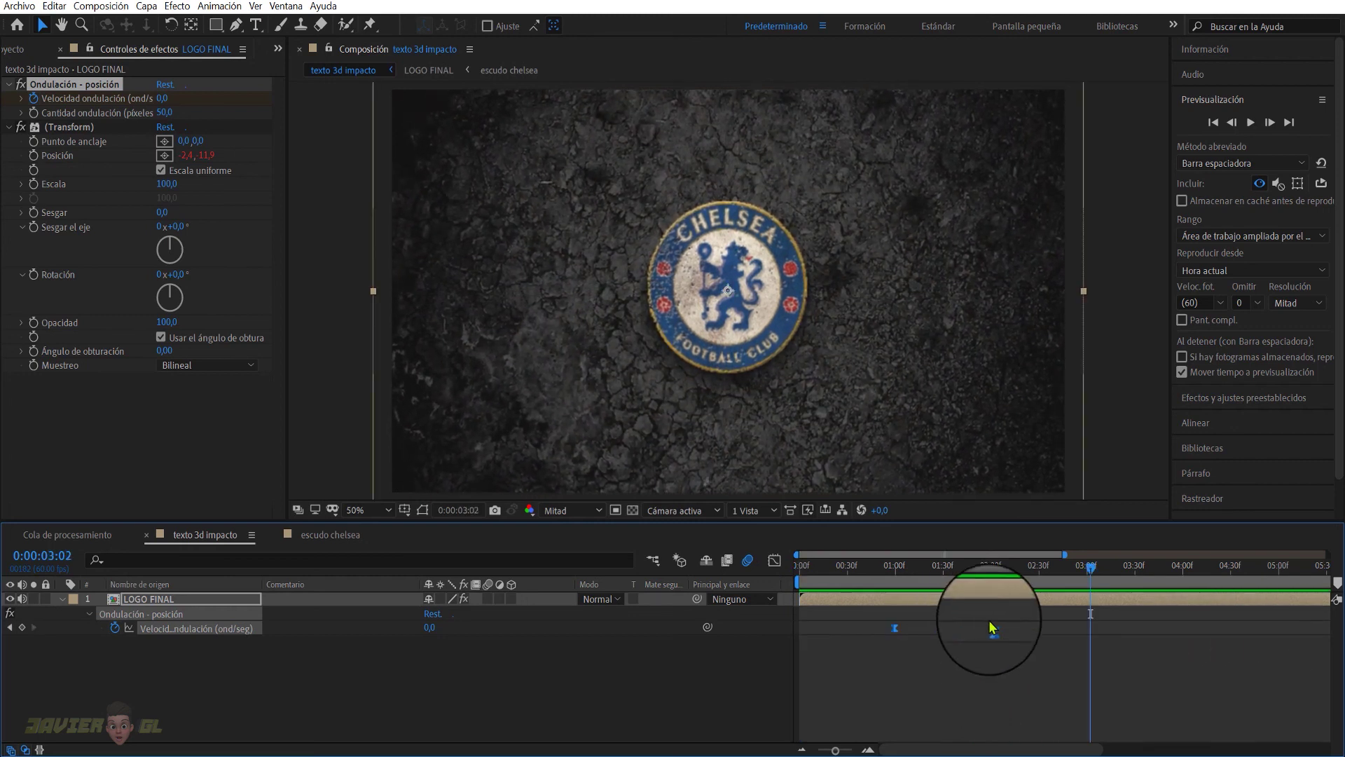
Step: Set the Cantidad ondulación to 30 pixels and preview the animation from the start
{"action": "left_click", "coordinate": [166, 113]}
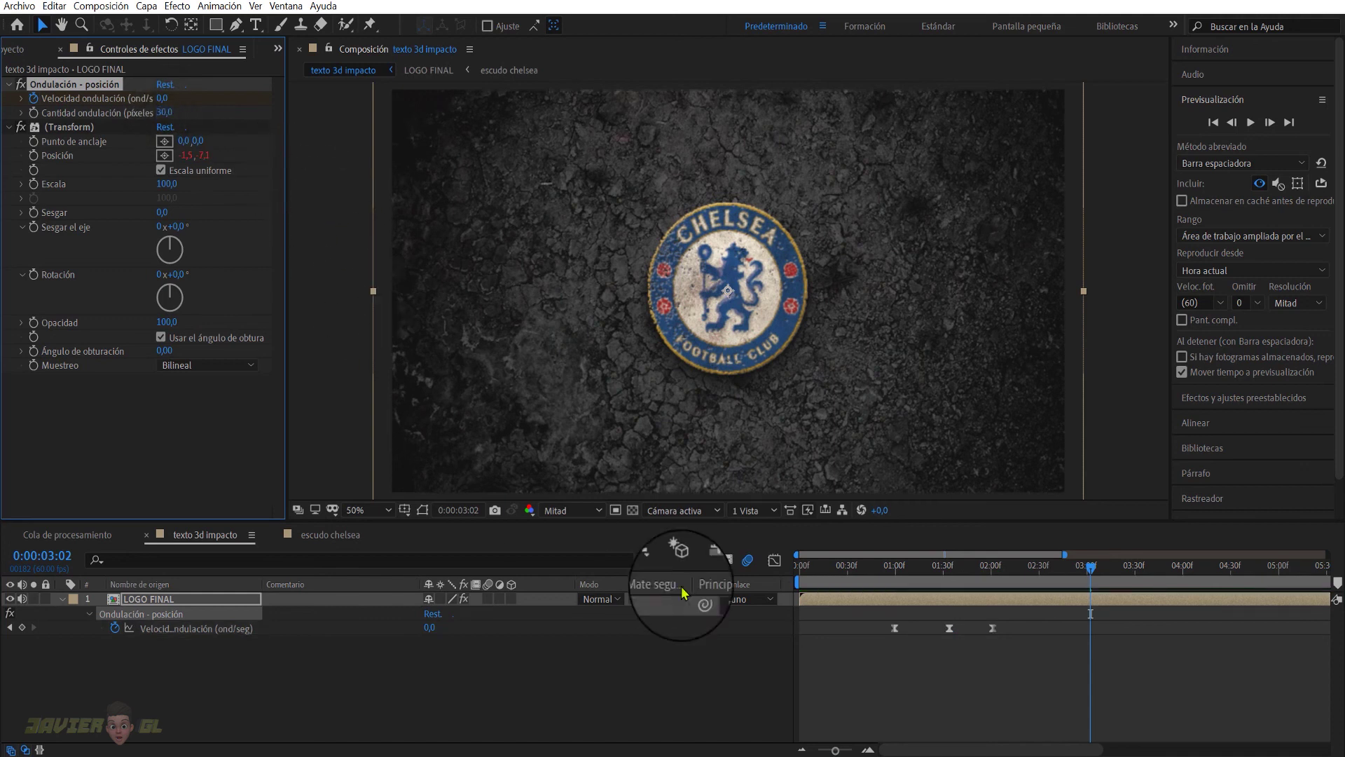
{"action": "left_click", "coordinate": [811, 566]}
{"action": "left_click_drag", "start_coordinate": [813, 569], "coordinate": [774, 516]}
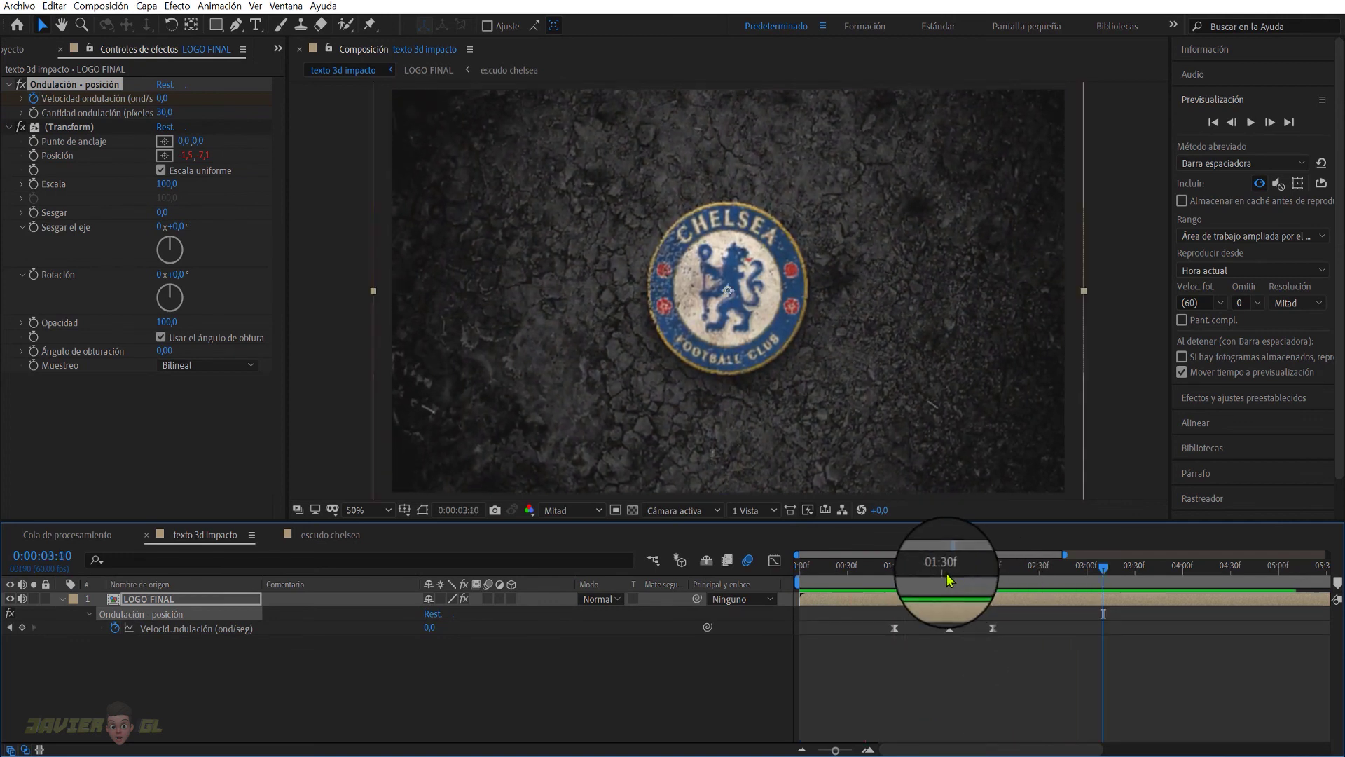
Step: Move the first Velocidad ondulación keyframe to about 1.2 seconds and return to the start of the composition
{"action": "scroll", "coordinate": [947, 573], "scroll_direction": "down", "scroll_amount": 3}
{"action": "left_click_drag", "start_coordinate": [897, 574], "coordinate": [800, 574]}
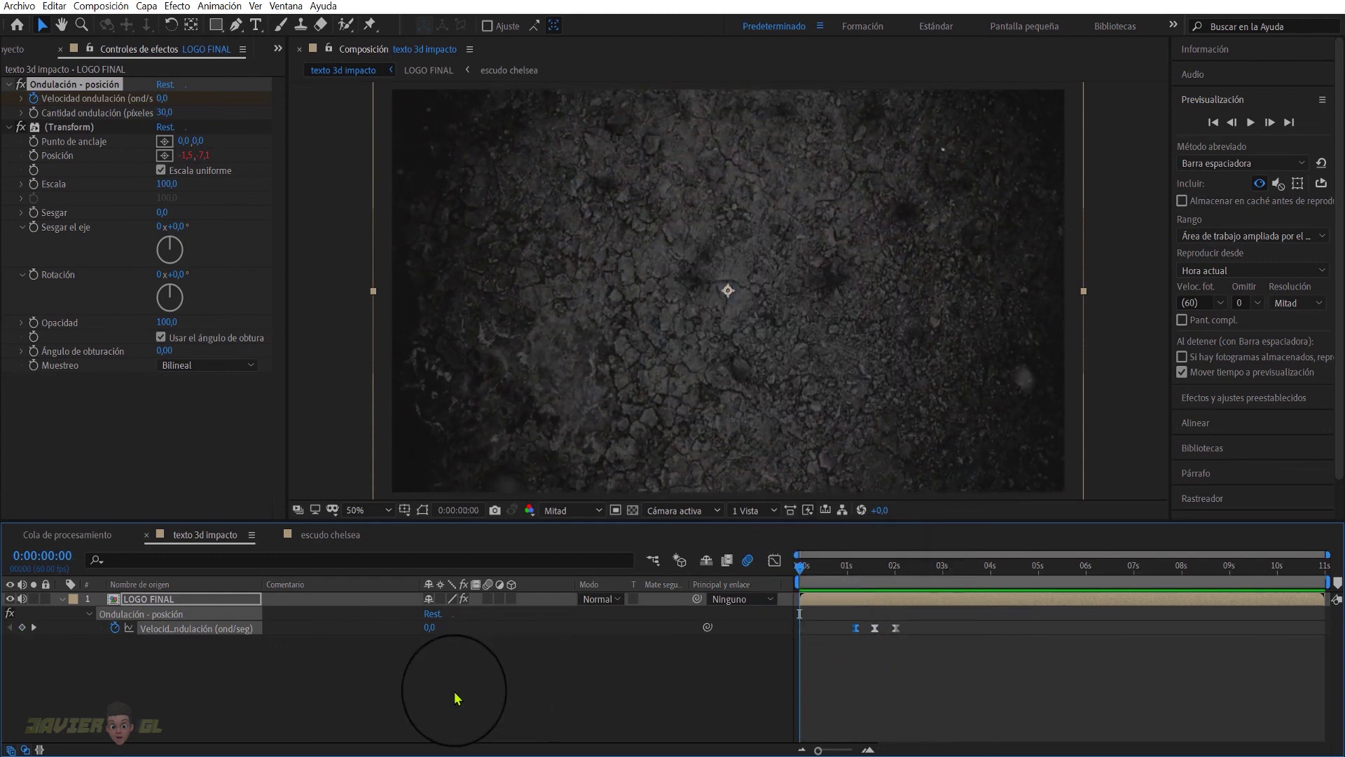
Step: Create an adjustment layer above LOGO FINAL and apply the Curvas effect to it
{"action": "right_click", "coordinate": [390, 693]}
{"action": "mouse_move", "coordinate": [406, 524]}
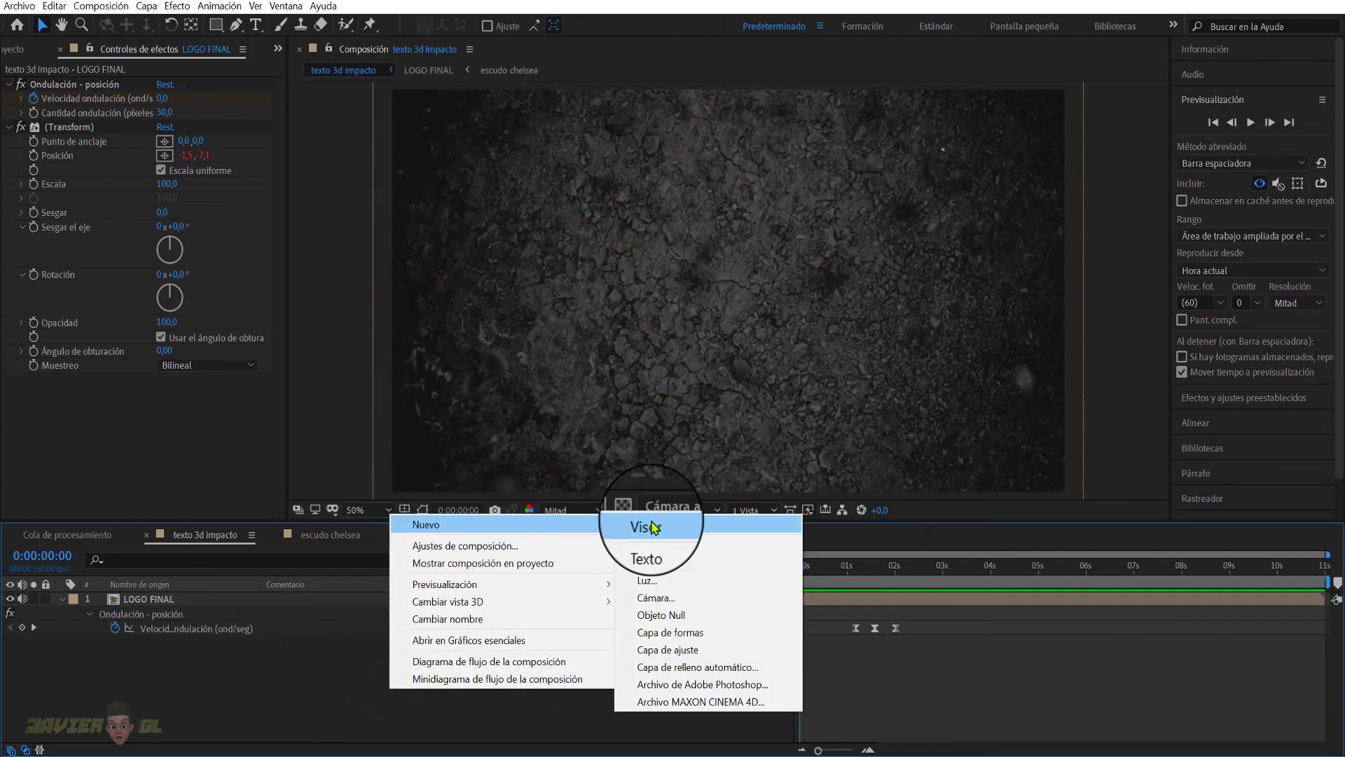
{"action": "left_click", "coordinate": [671, 651]}
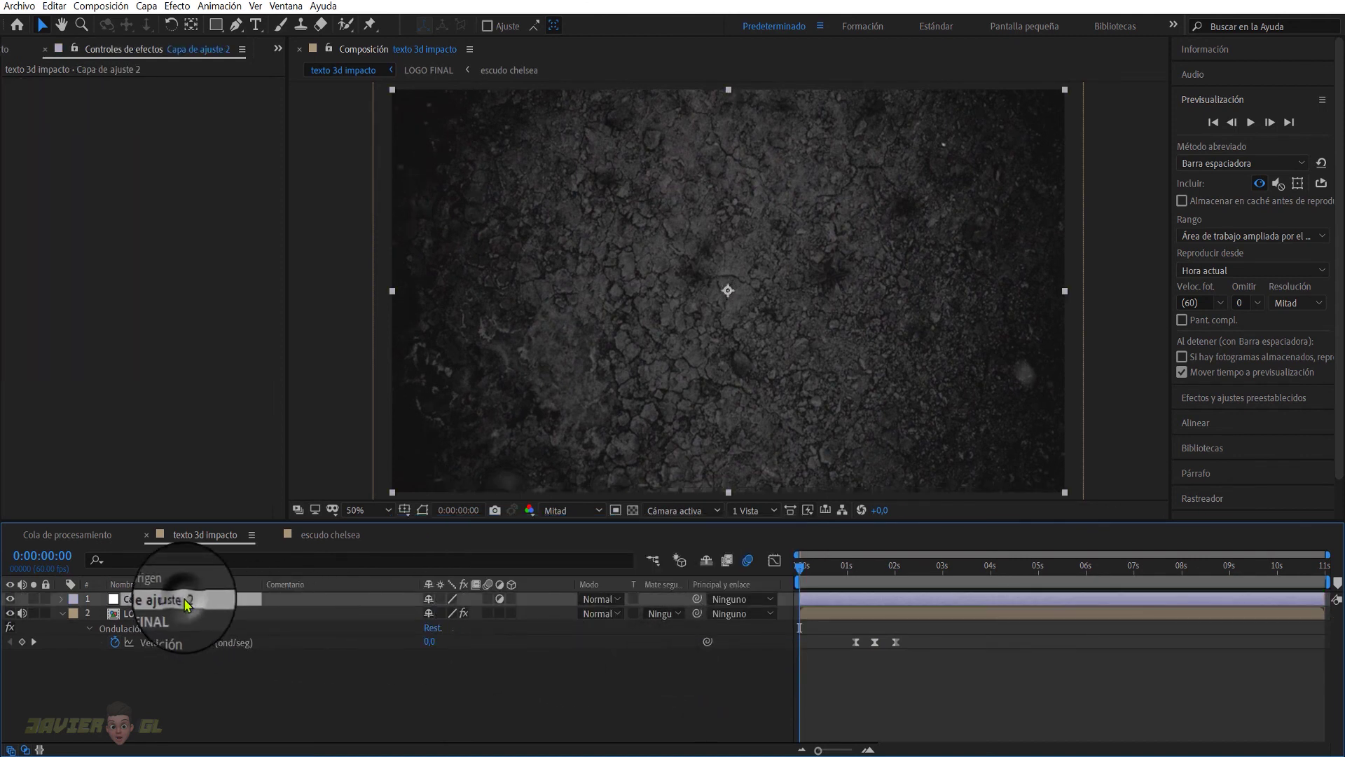
{"action": "key", "text": "ctrl+space"}
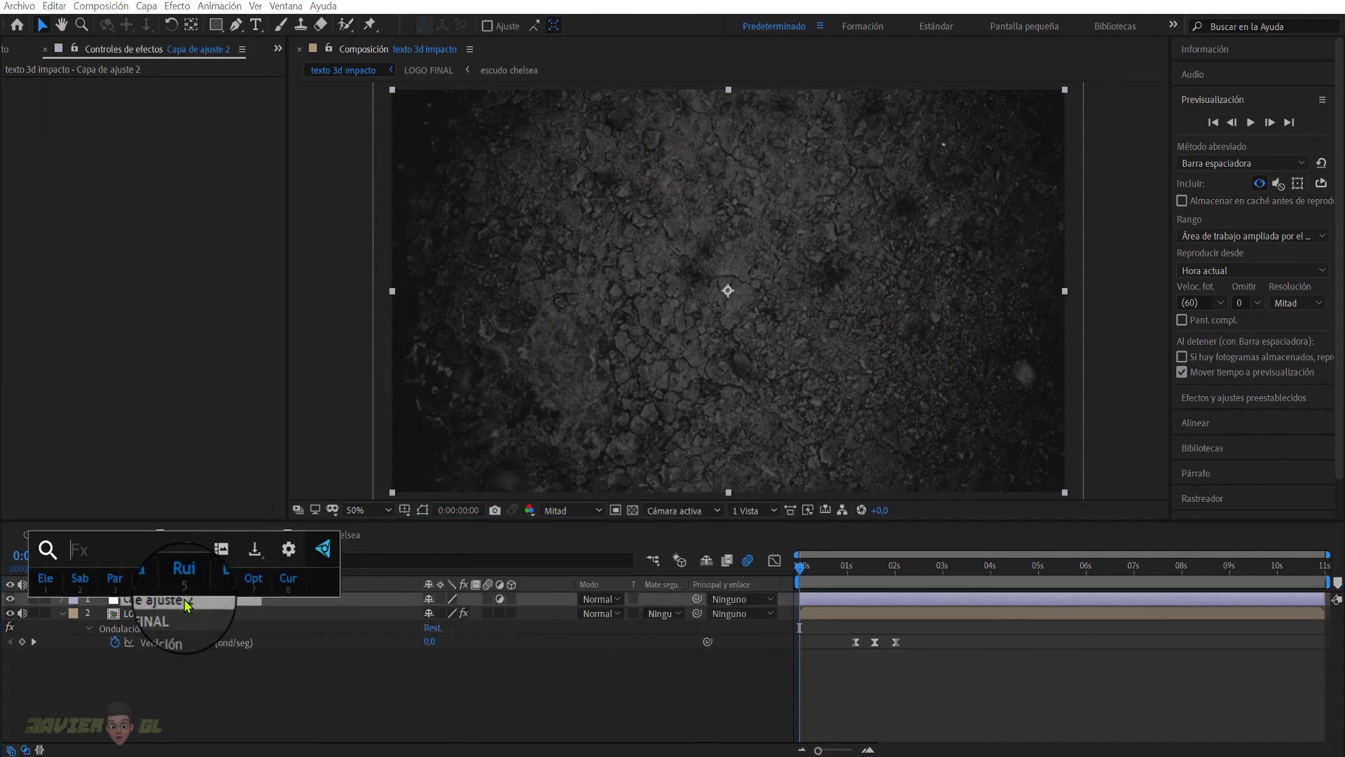
{"action": "left_click", "coordinate": [299, 596]}
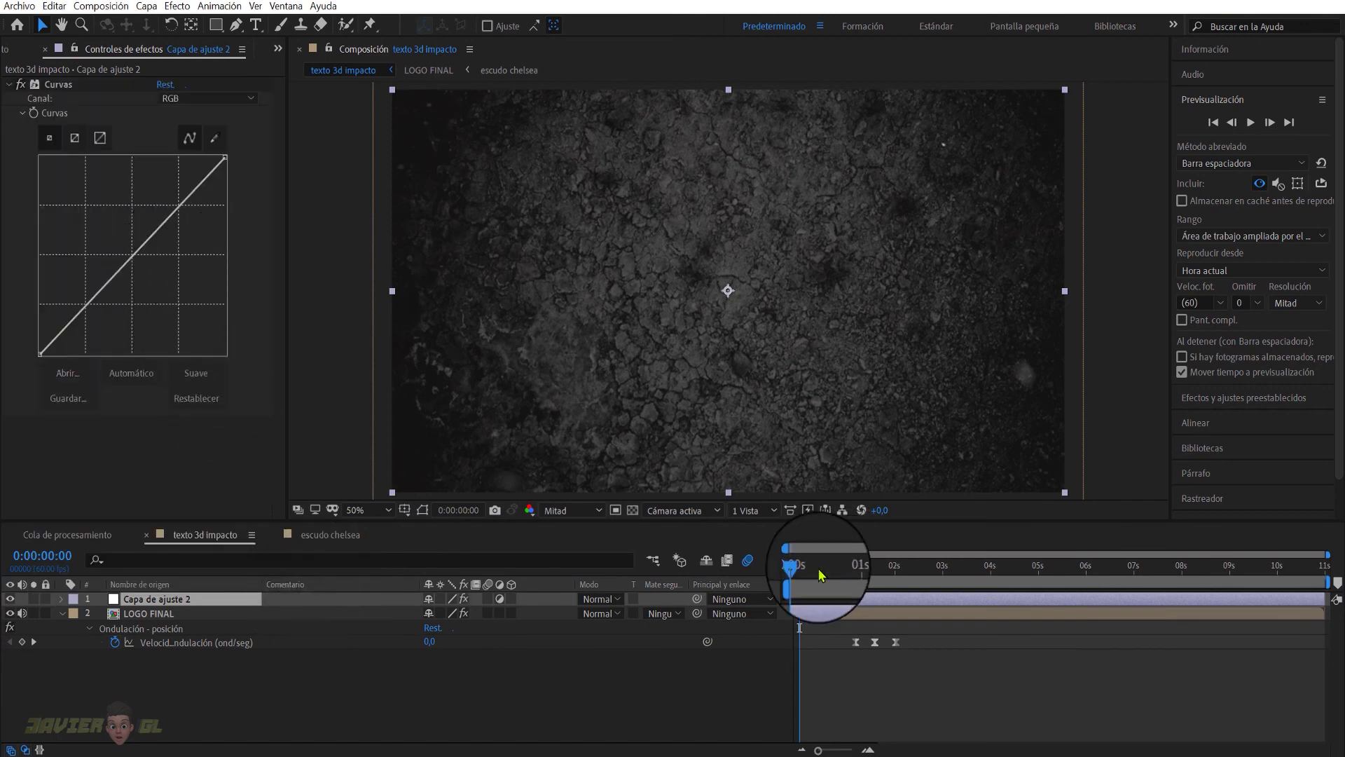
Step: At 0:00:01:29, darken the image by bending the RGB curve below the diagonal with one highlight point and one shadow point
{"action": "left_click_drag", "start_coordinate": [807, 576], "coordinate": [863, 580]}
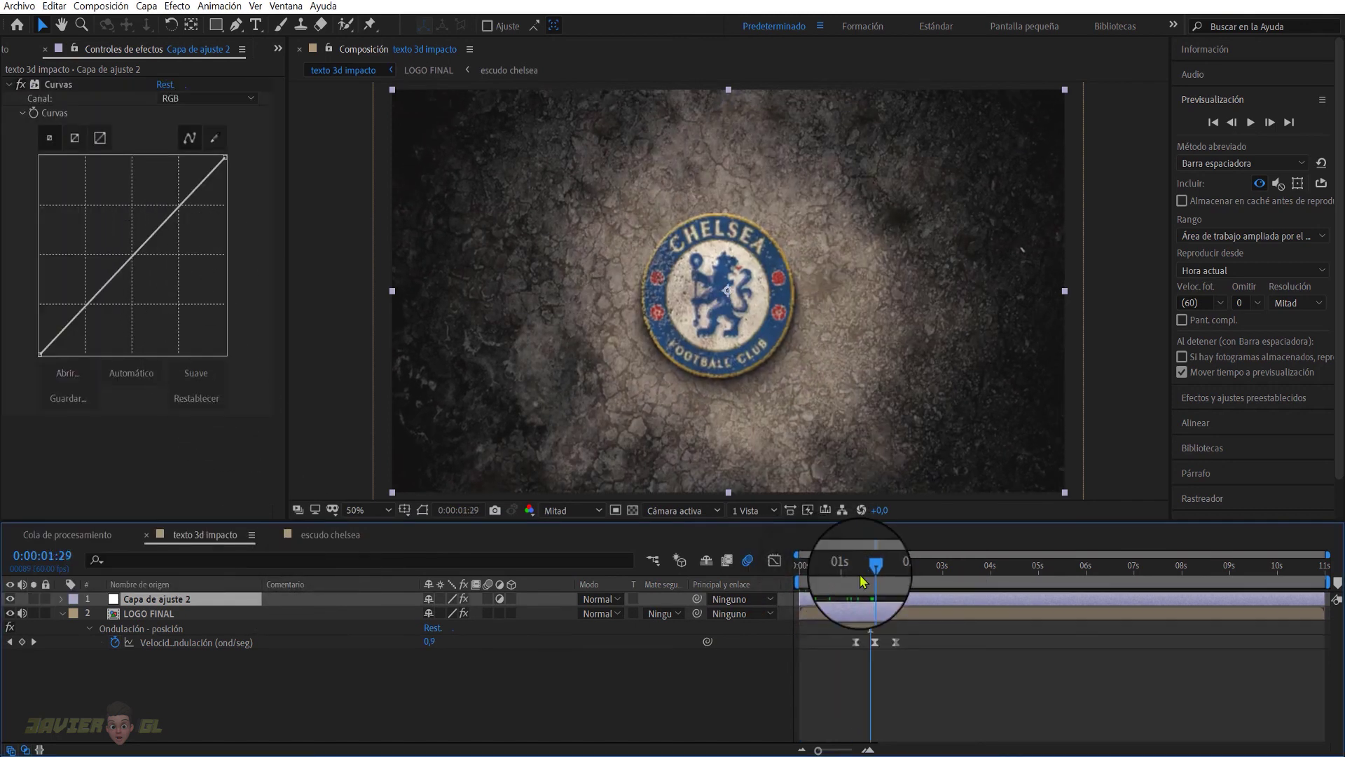
{"action": "left_click_drag", "start_coordinate": [181, 204], "coordinate": [182, 222]}
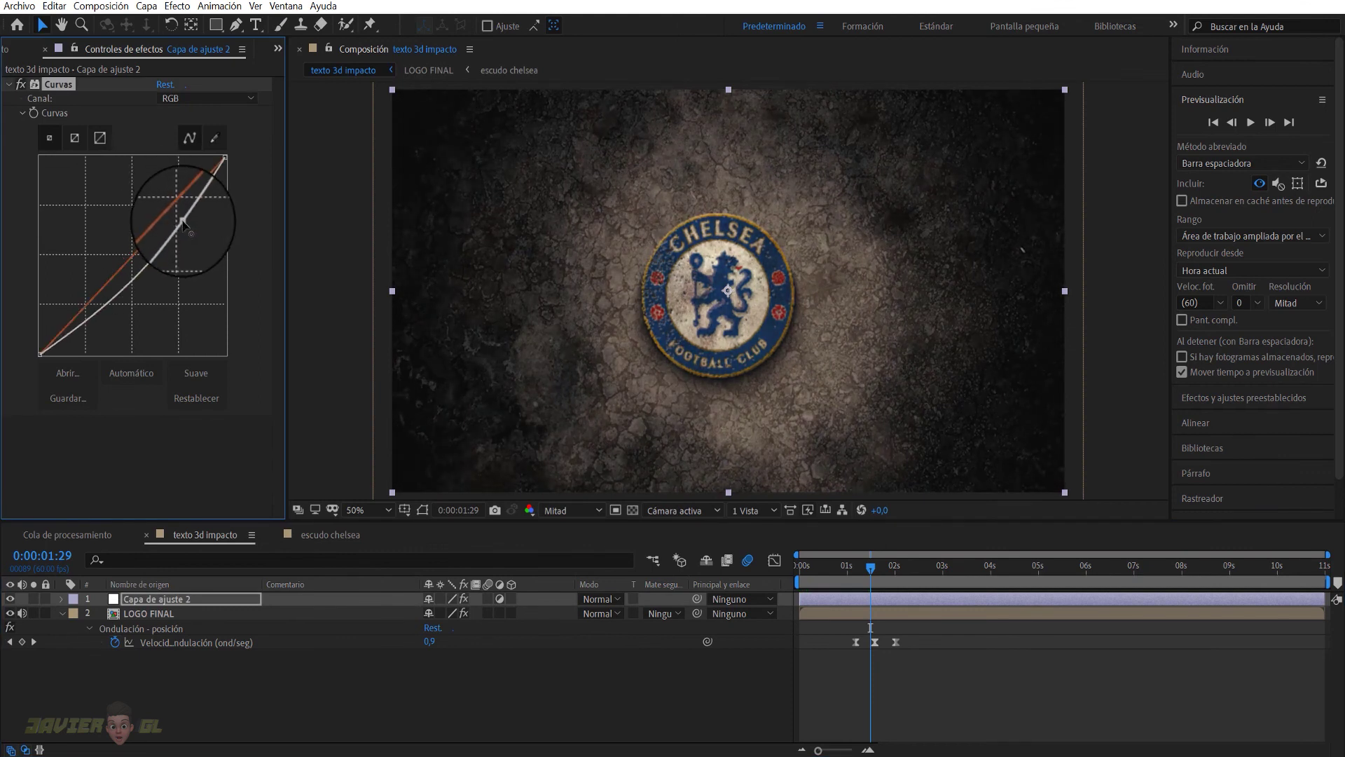
{"action": "left_click_drag", "start_coordinate": [114, 301], "coordinate": [109, 296]}
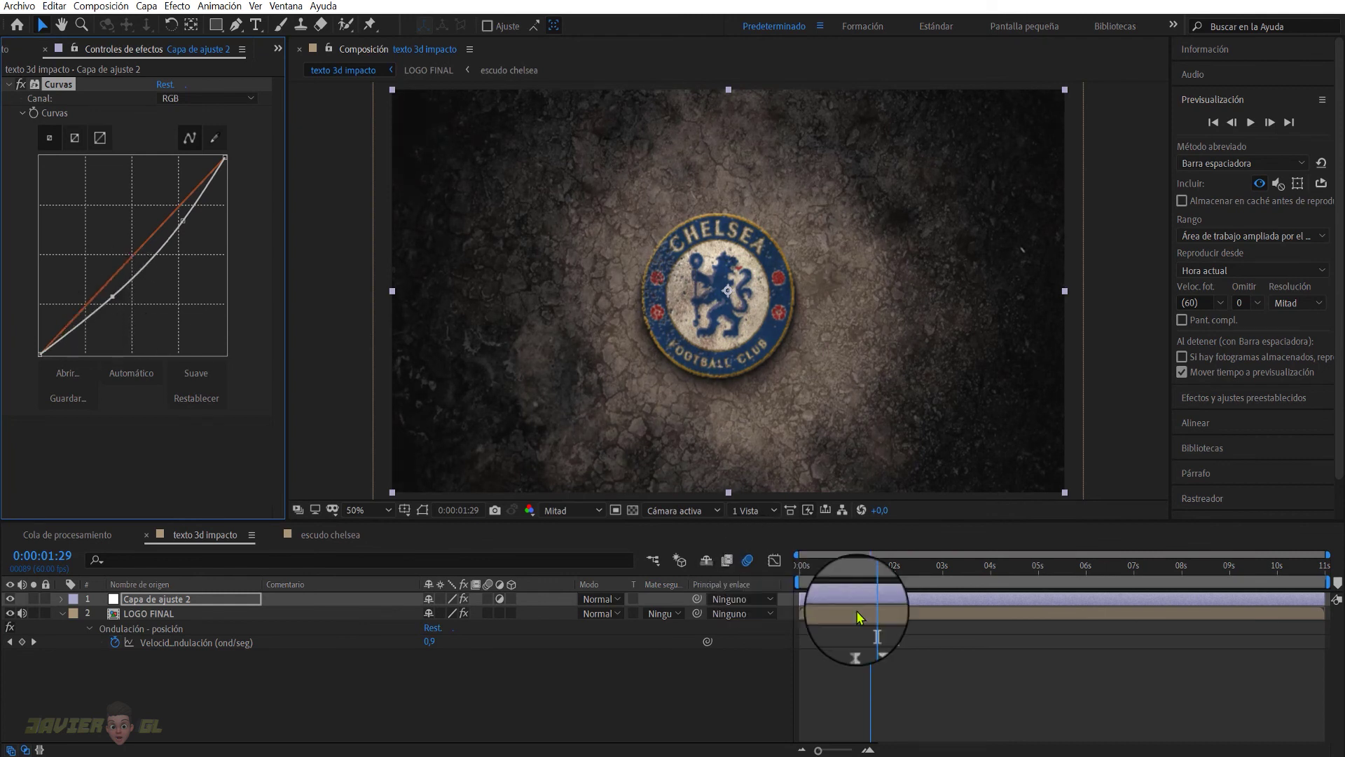
Step: Preview the darkened animation from the start of the composition
{"action": "left_click_drag", "start_coordinate": [871, 564], "coordinate": [802, 565]}
{"action": "key", "text": "space"}
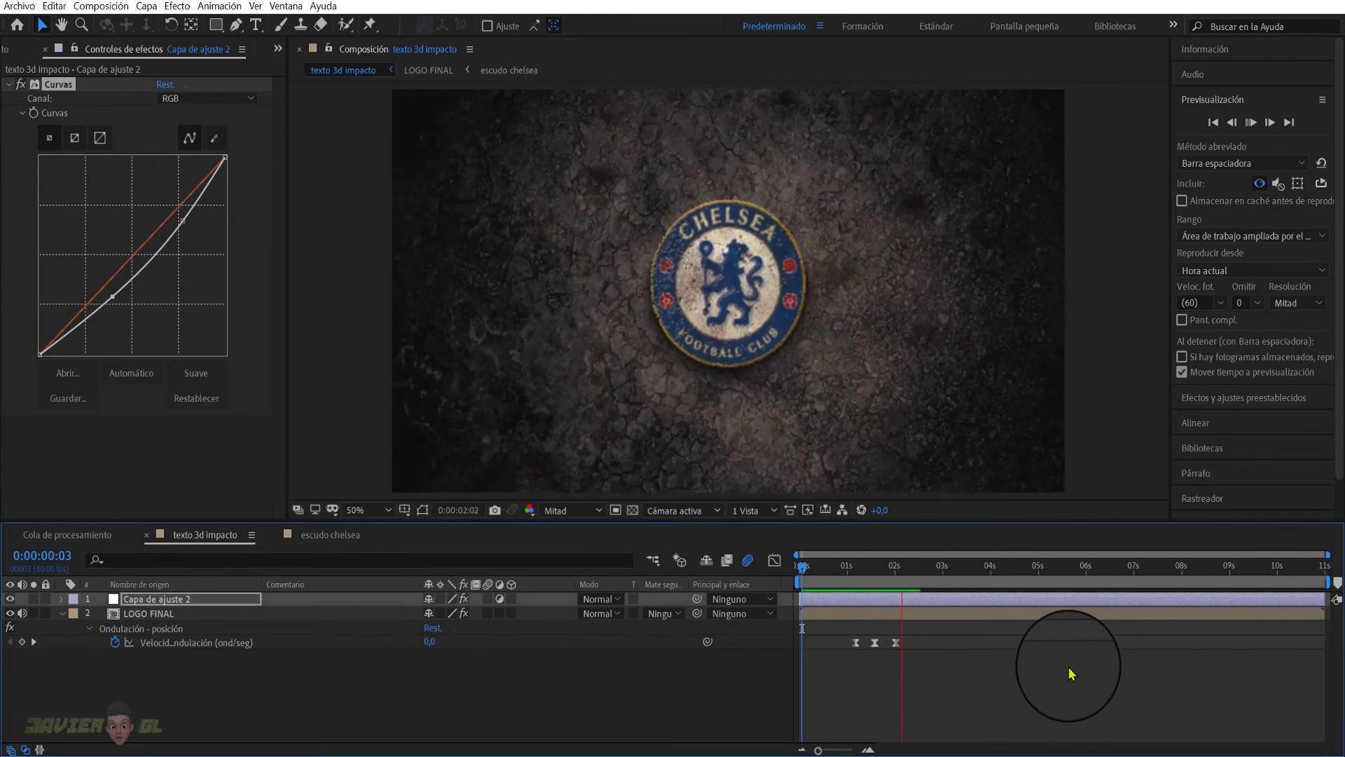
{"action": "left_click", "coordinate": [908, 564]}
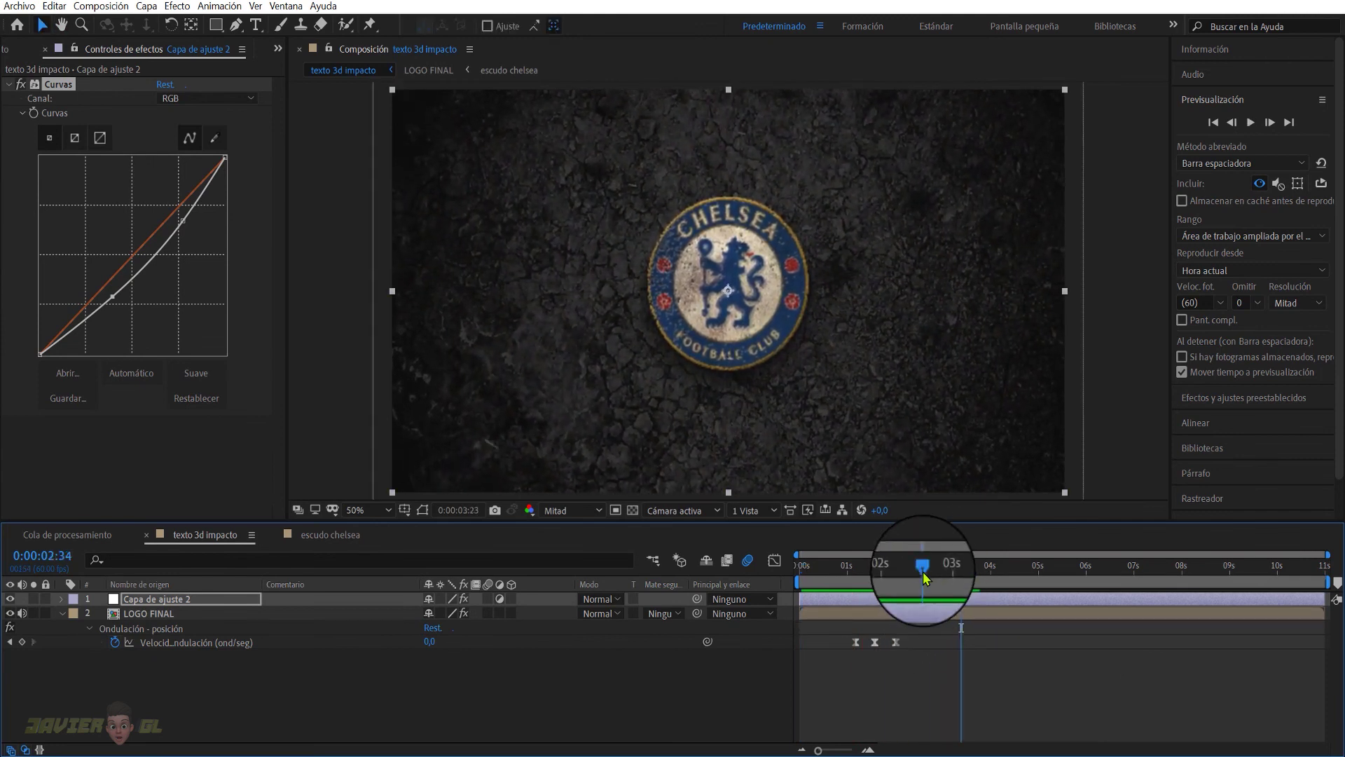
{"action": "key", "text": "Home"}
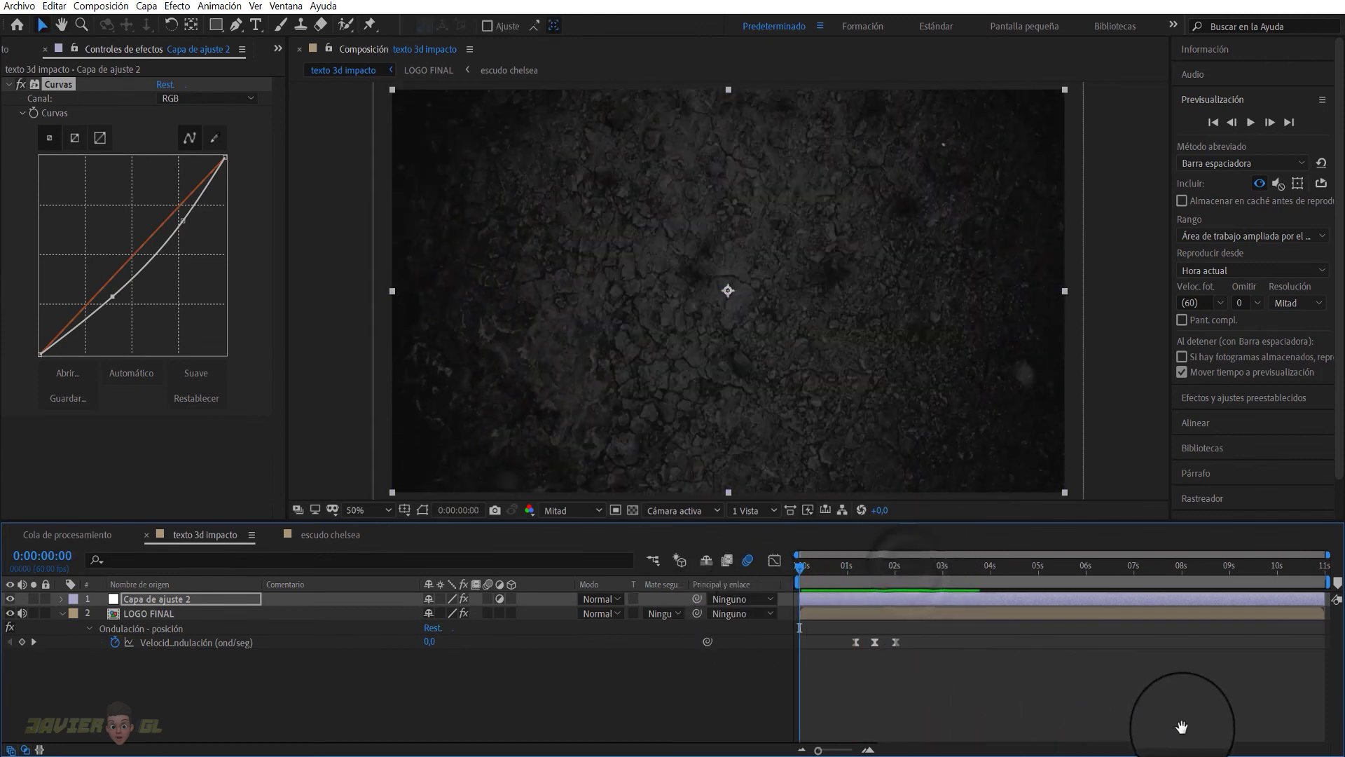
{"action": "key", "text": "space"}
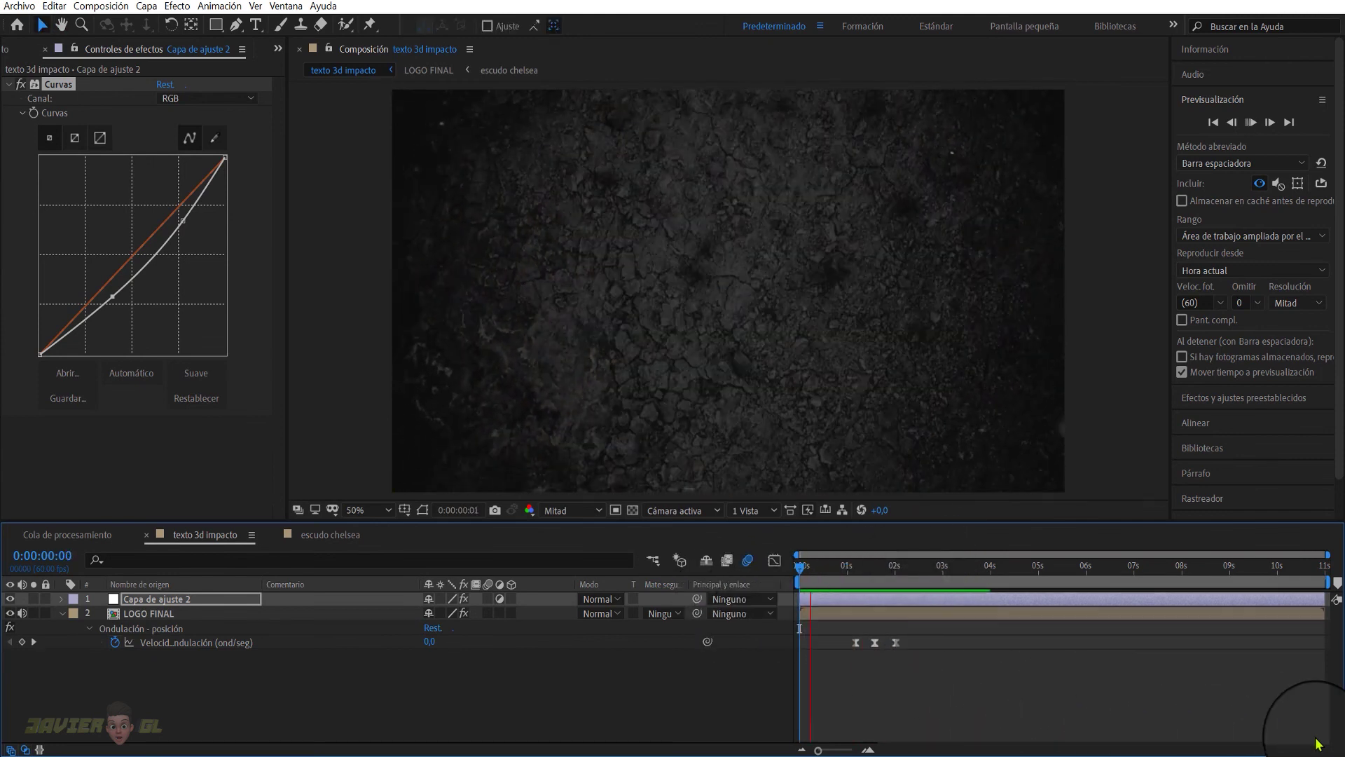